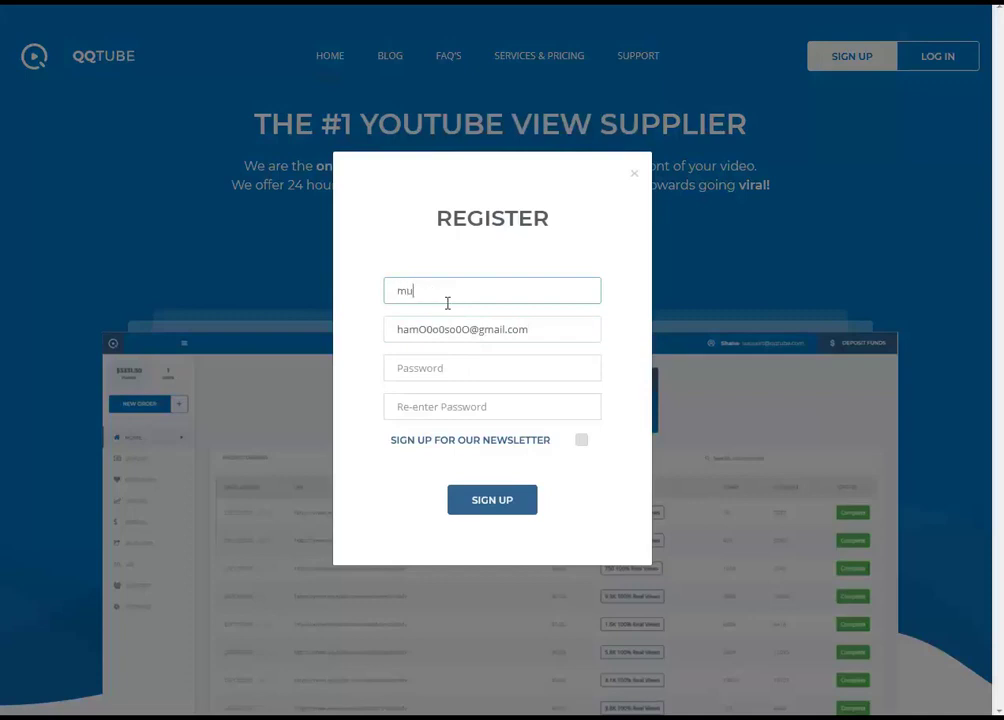
Complete the full name, enter the password and its confirmation, and submit the QQTube sign-up
type("hammad")
key("Tab")
key("Tab")
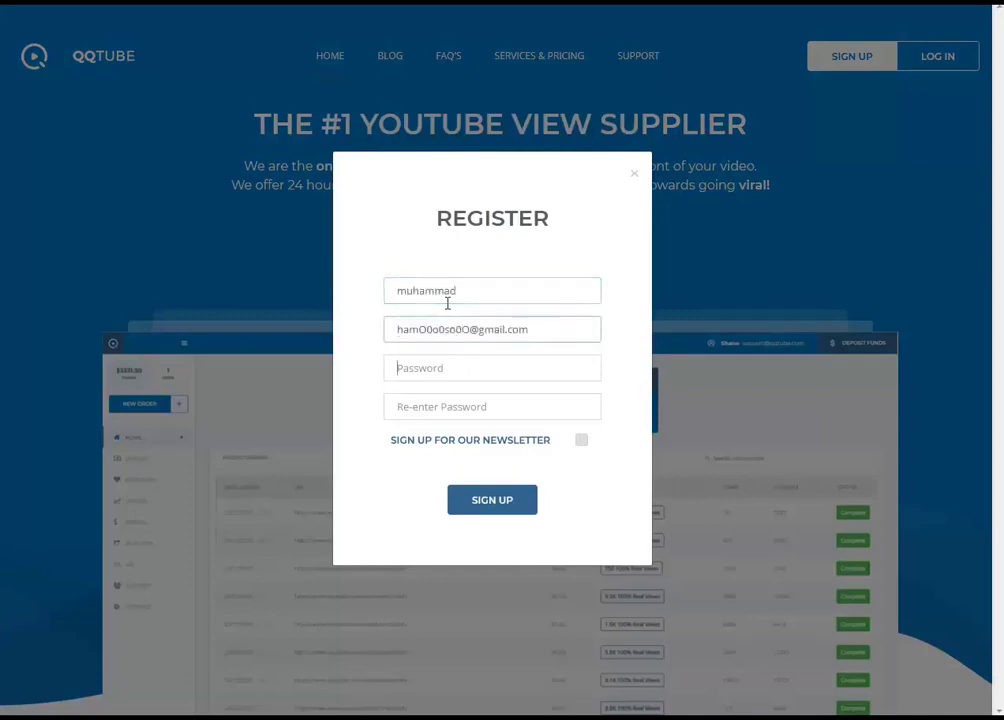
type("•••")
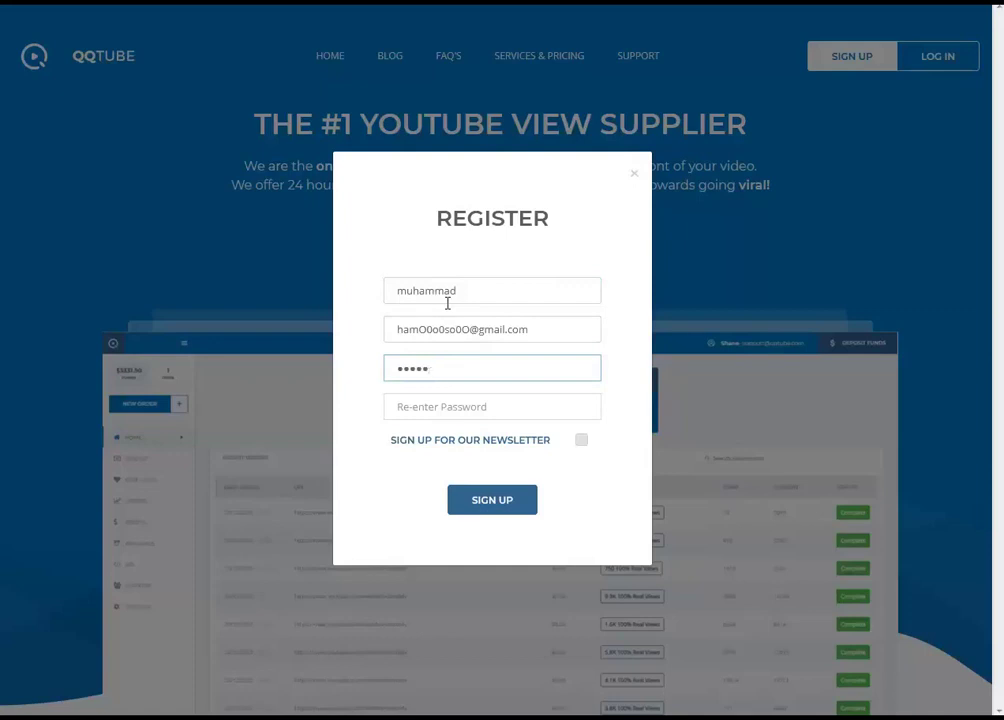
key("BackSpace")
key("BackSpace")
key("BackSpace")
key("BackSpace")
key("BackSpace")
type("•••••••••••")
key("Tab")
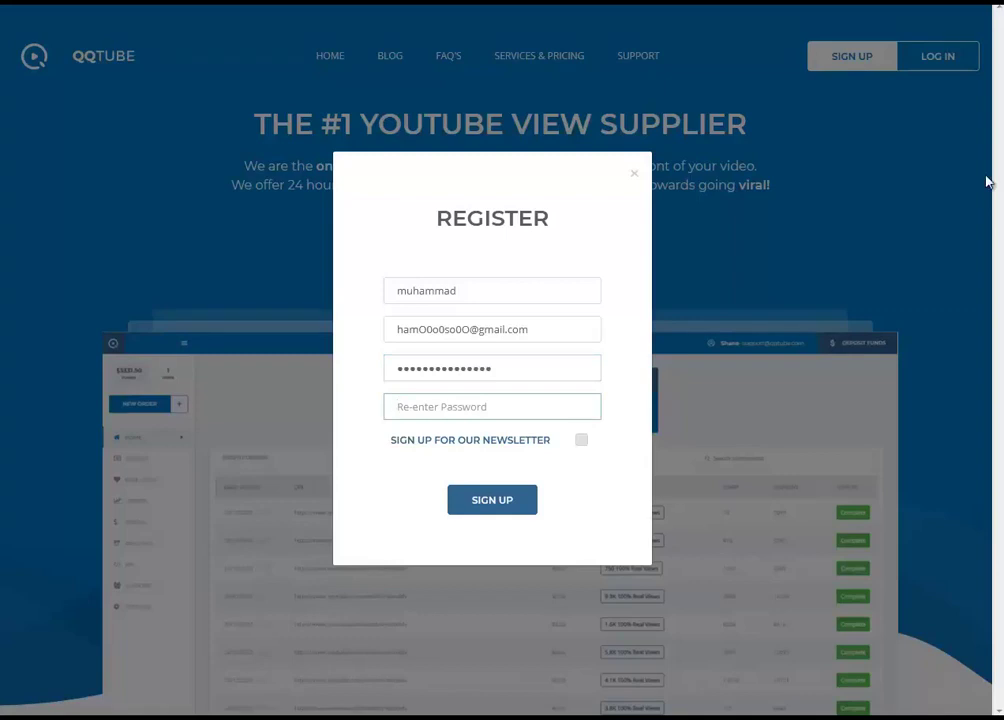
type("••••")
left_click(497, 504)
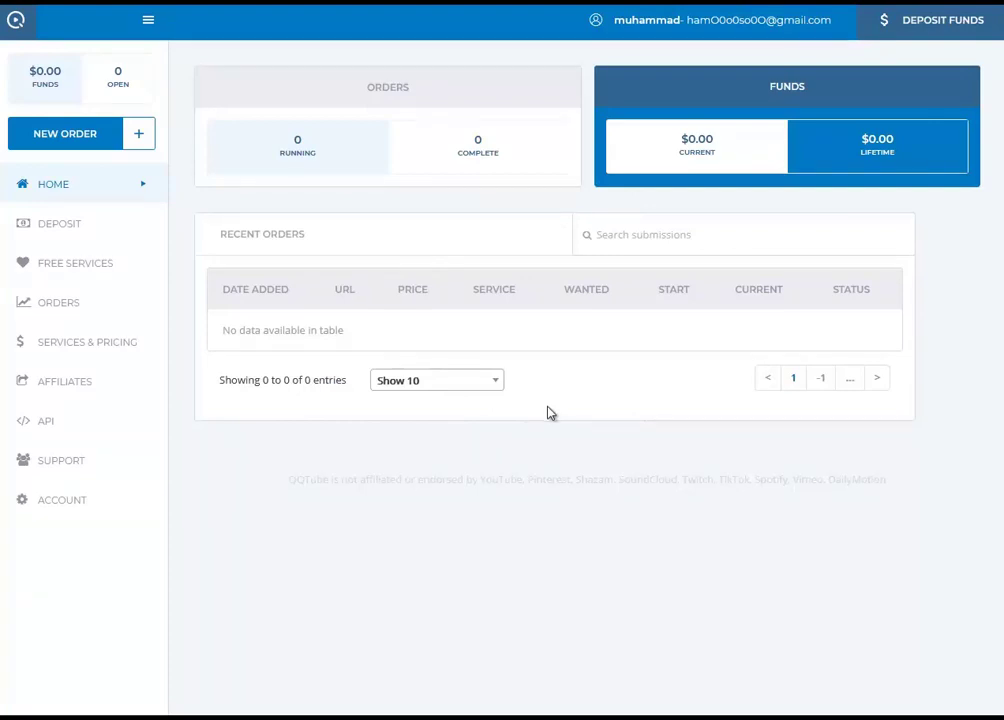
Start a new YouTube Views order with quantity 1000 and move to the Link field
left_click(72, 138)
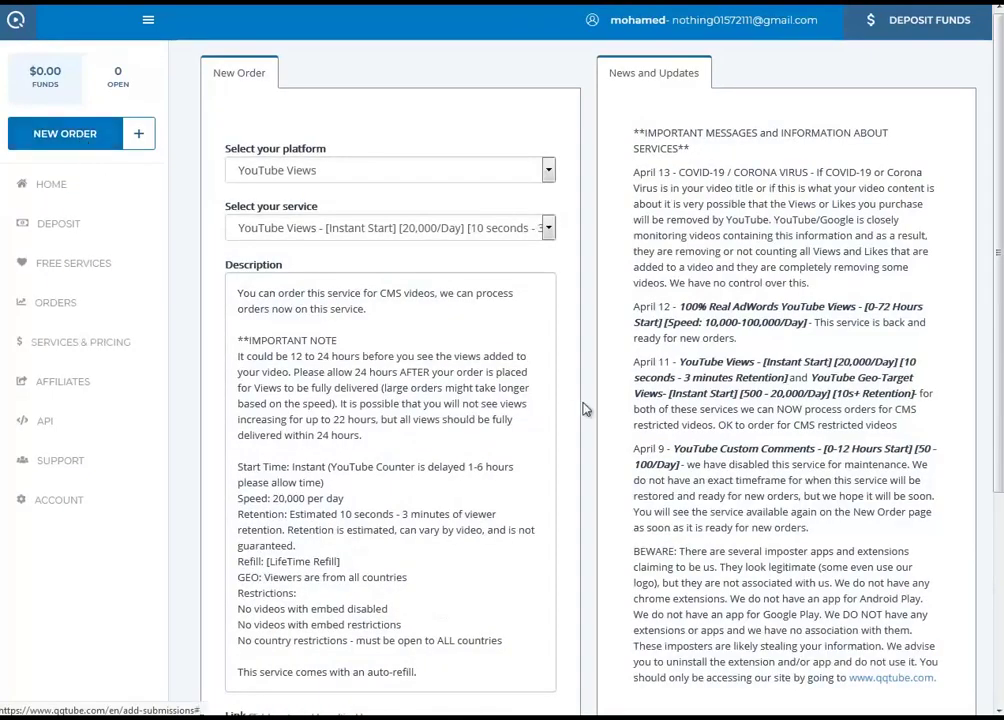
scroll(545, 410, "down", 1)
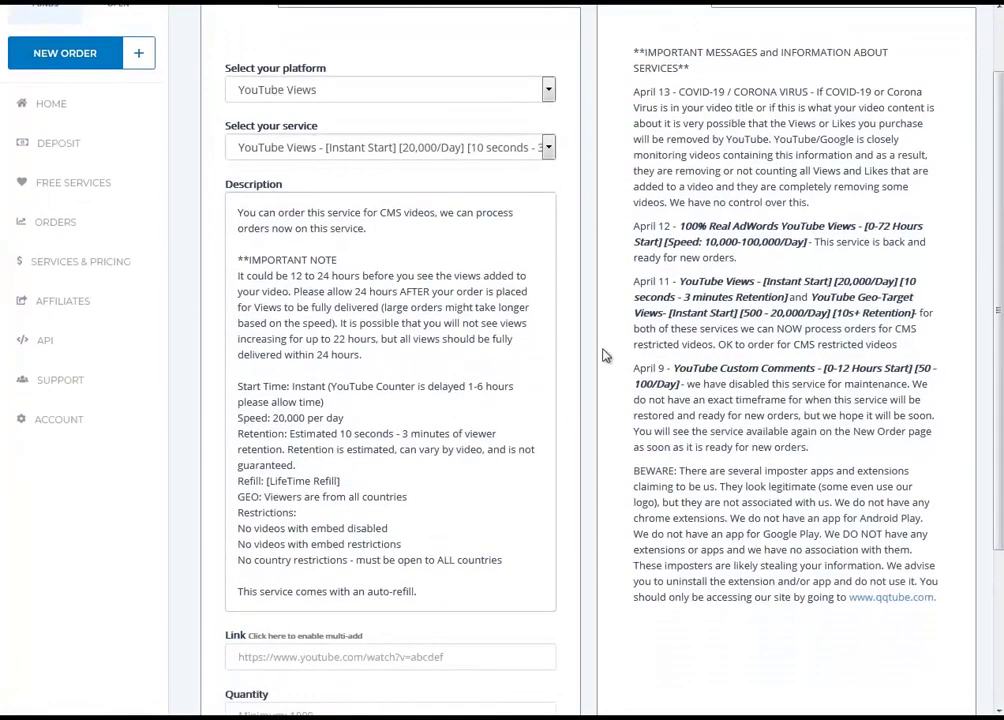
scroll(410, 532, "down", 1)
scroll(419, 532, "down", 1)
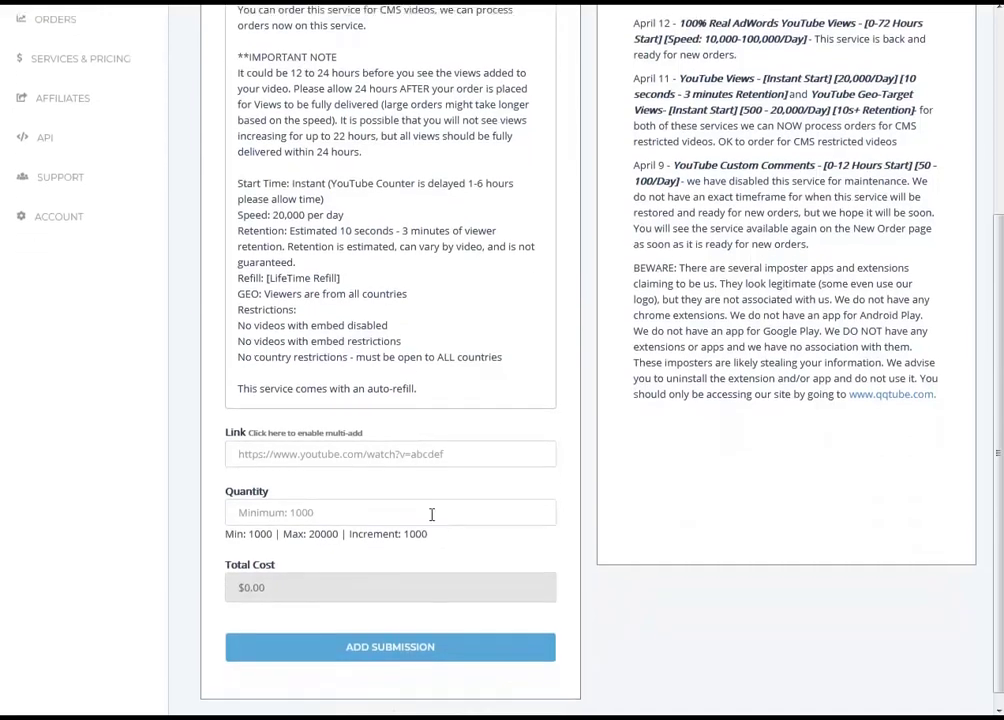
left_click(421, 502)
type("1")
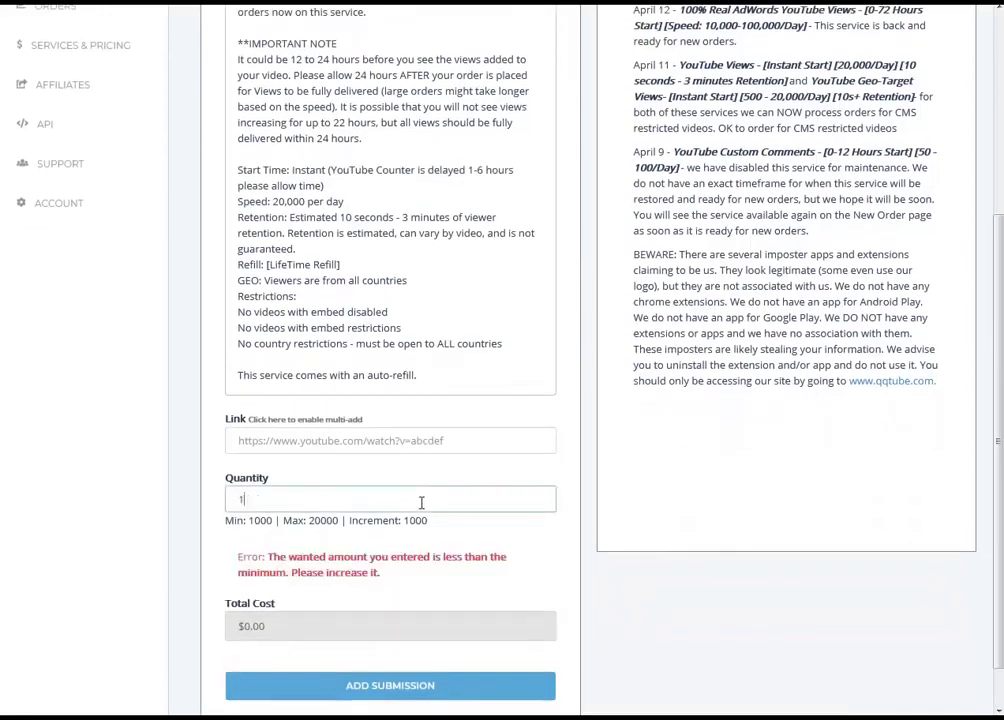
type("000")
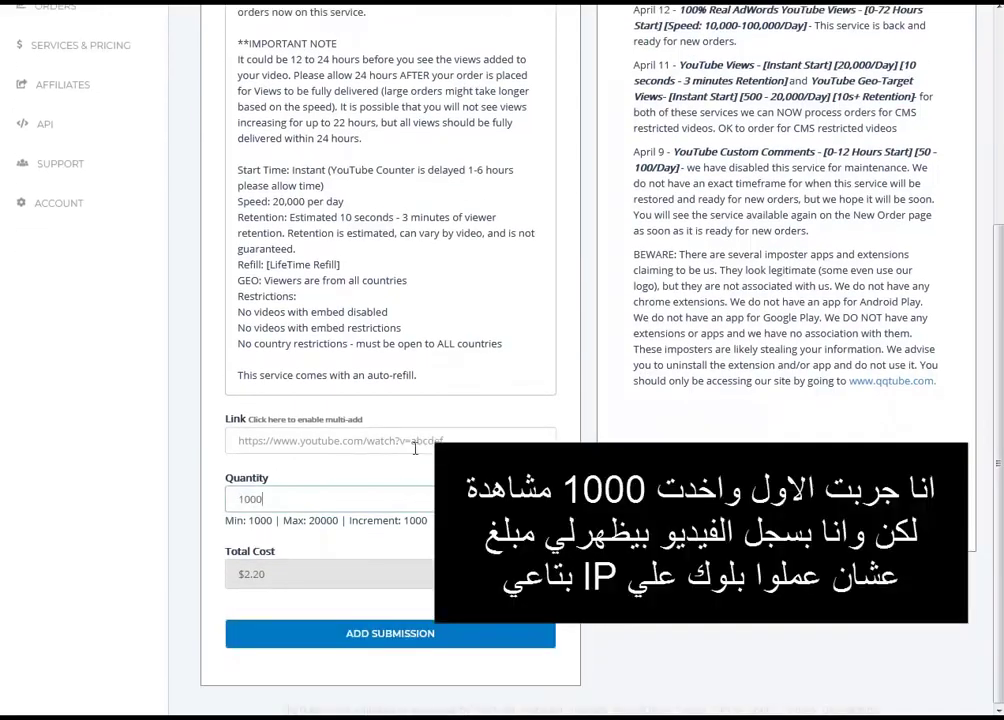
left_click(415, 446)
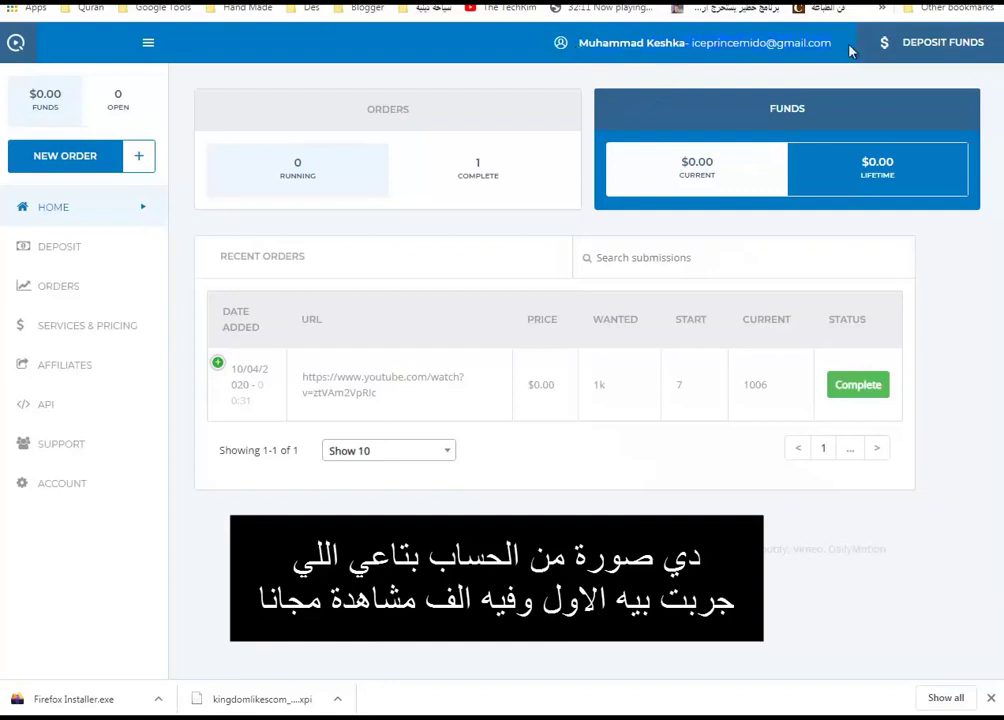
Highlight the completed order's video URL, $0.00 price, 1006 current views and 1k wanted
left_click(708, 250)
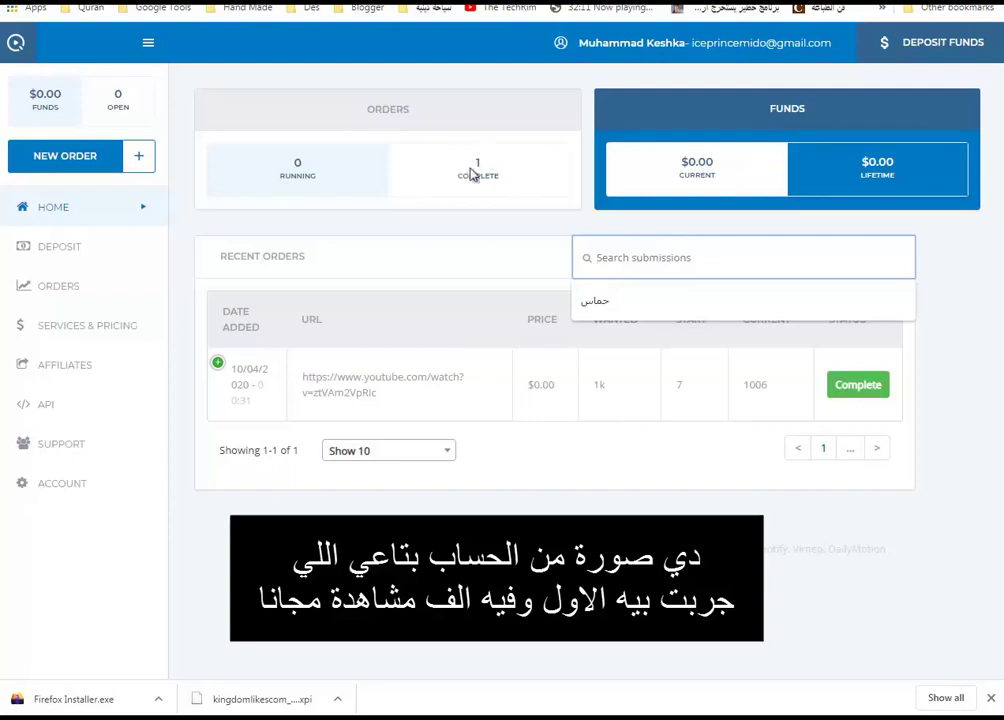
left_click_drag(388, 406, 302, 380)
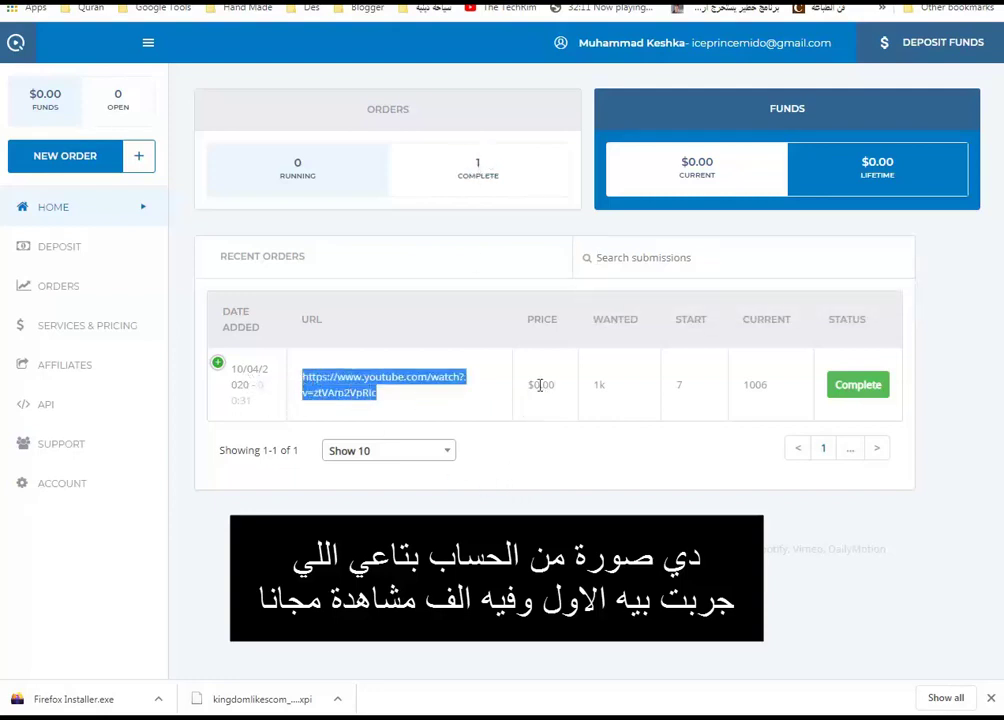
left_click_drag(530, 384, 606, 391)
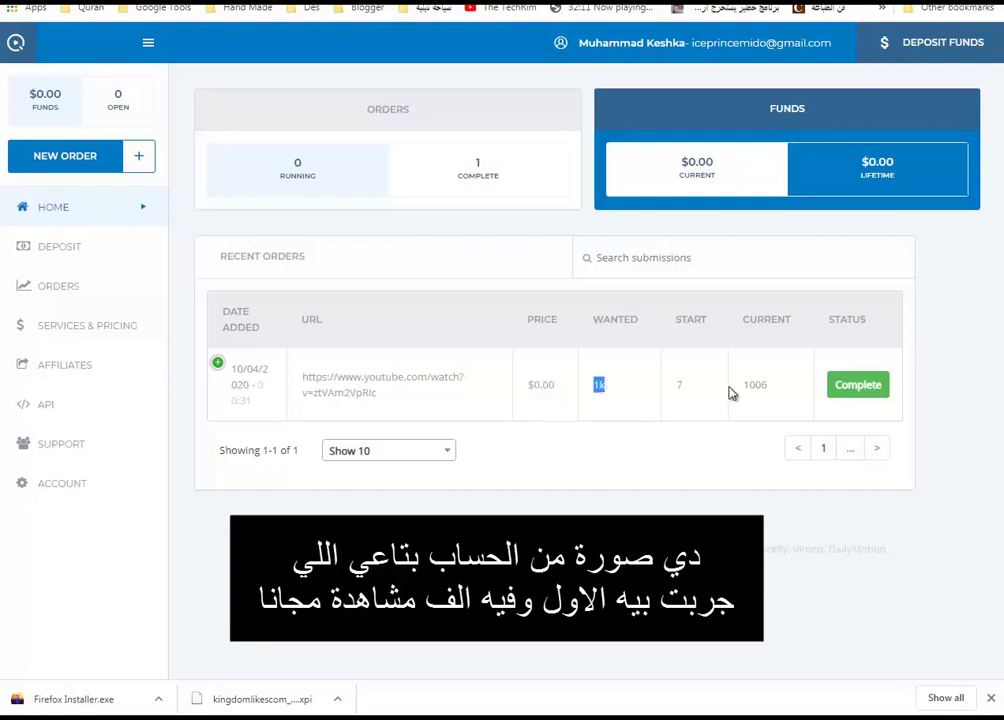
left_click_drag(743, 385, 773, 392)
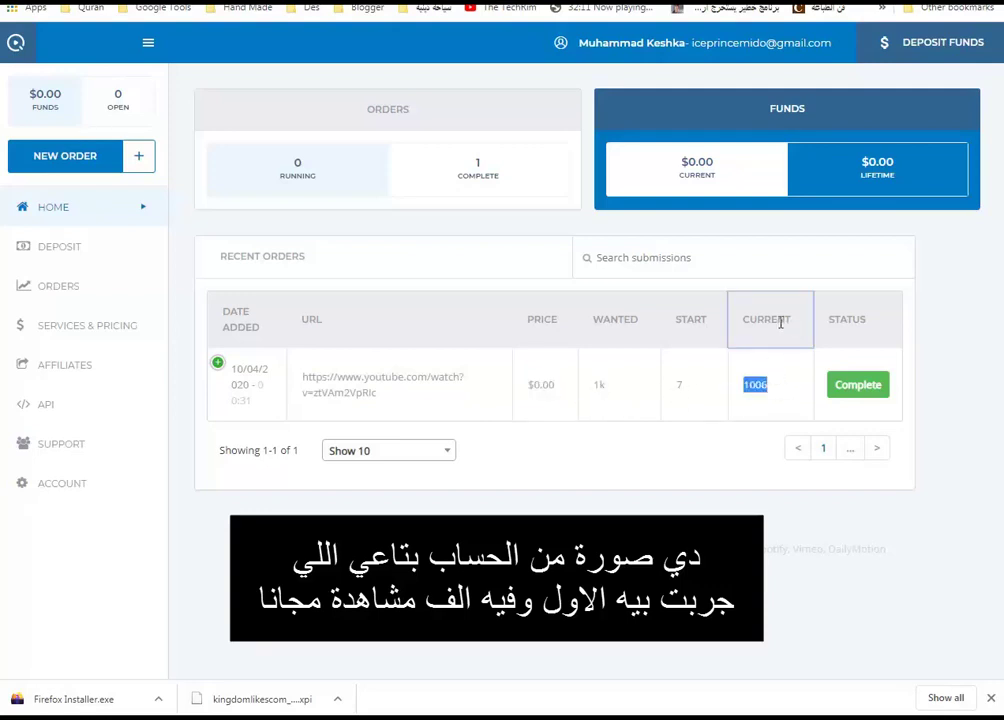
double_click(598, 385)
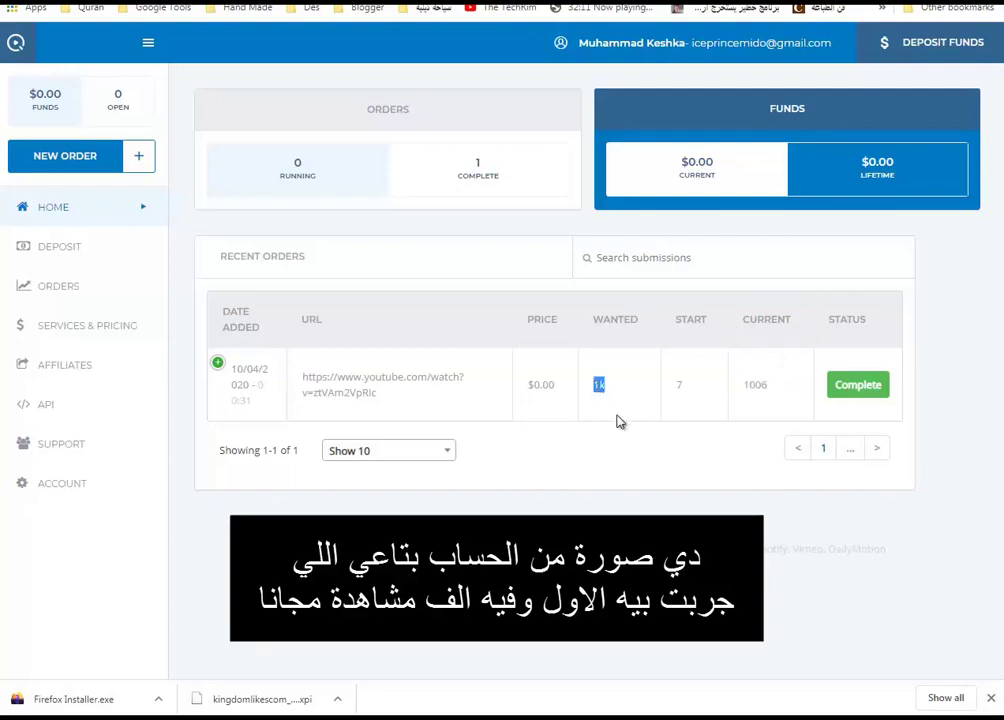
left_click(858, 384)
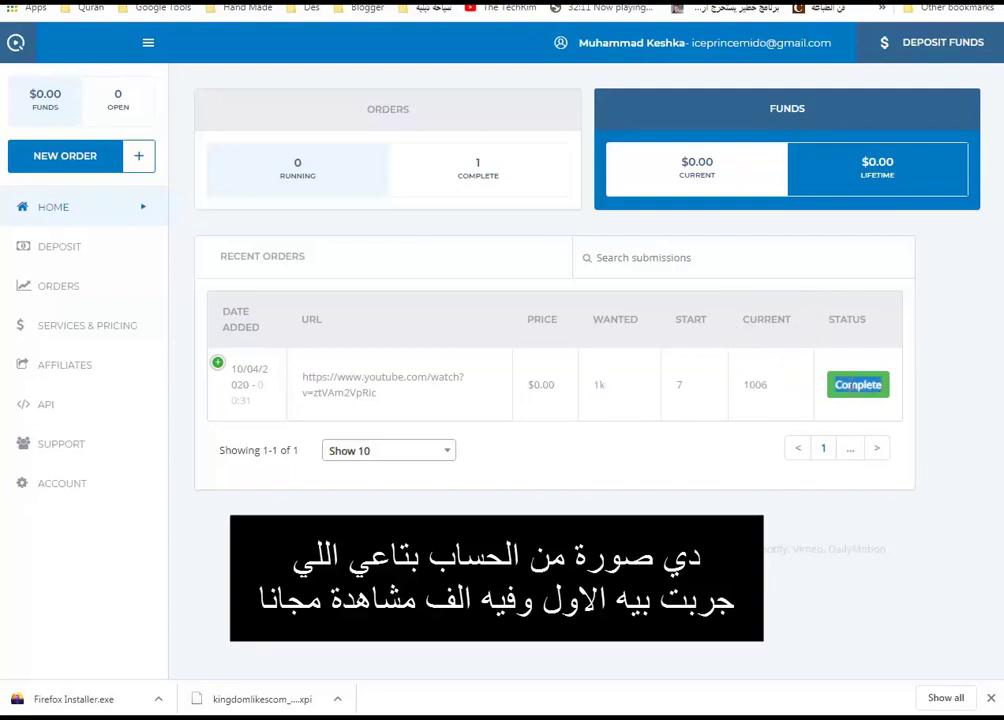
double_click(534, 388)
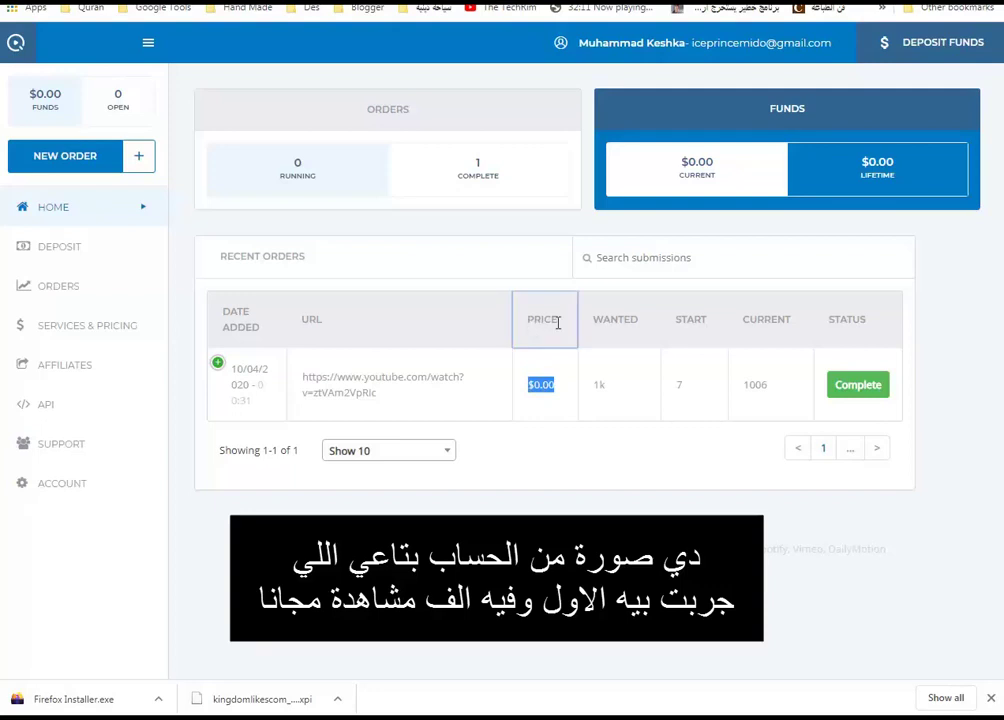
left_click_drag(555, 385, 533, 385)
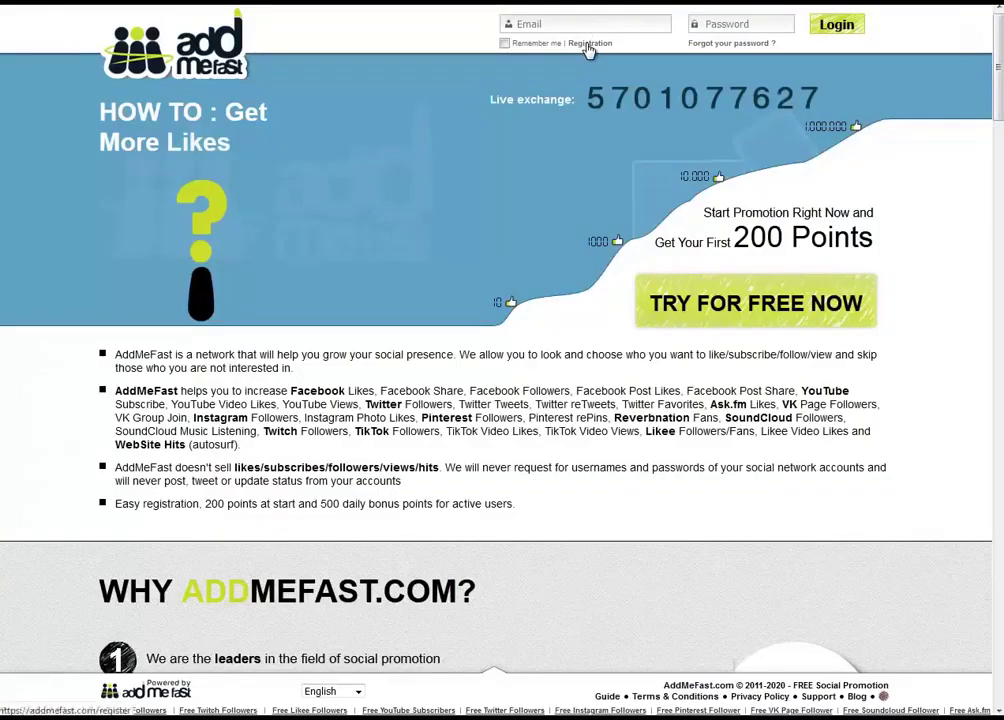
Open AddMeFast registration, paste the temporary e-mail, and tick the reCAPTCHA, dismissing its error
left_click(588, 43)
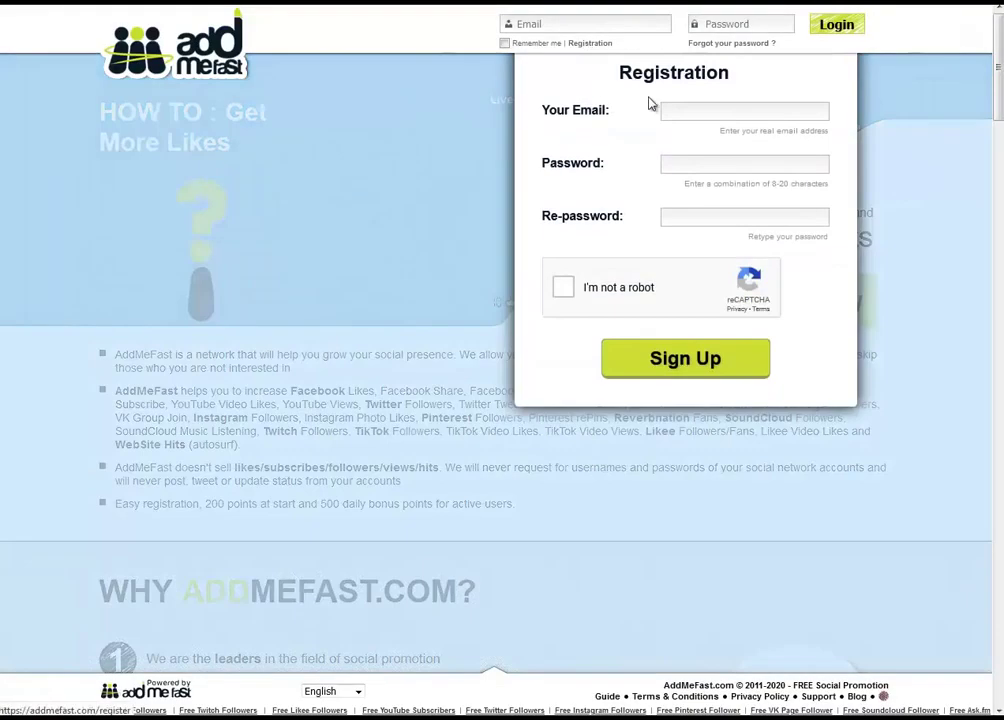
left_click(713, 108)
key("ctrl+v")
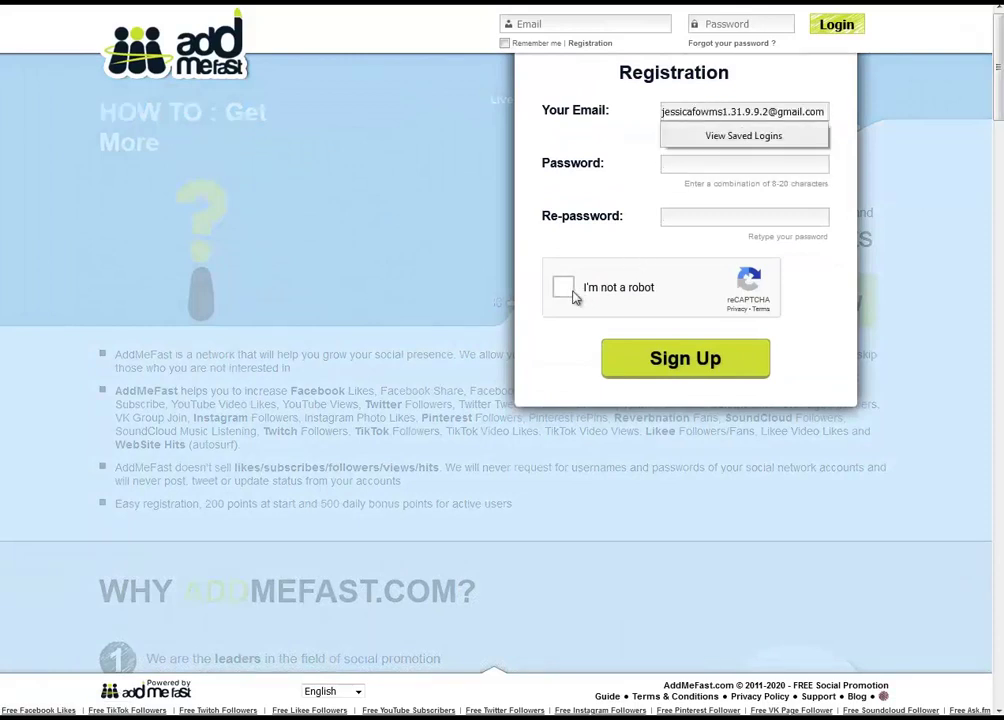
left_click(566, 289)
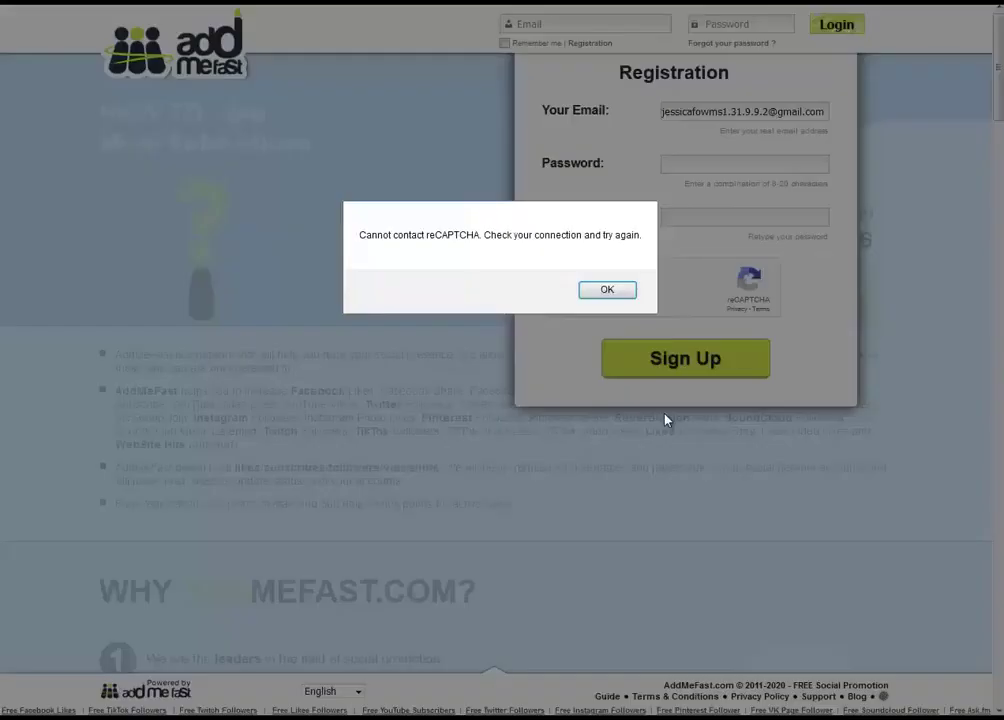
left_click(606, 290)
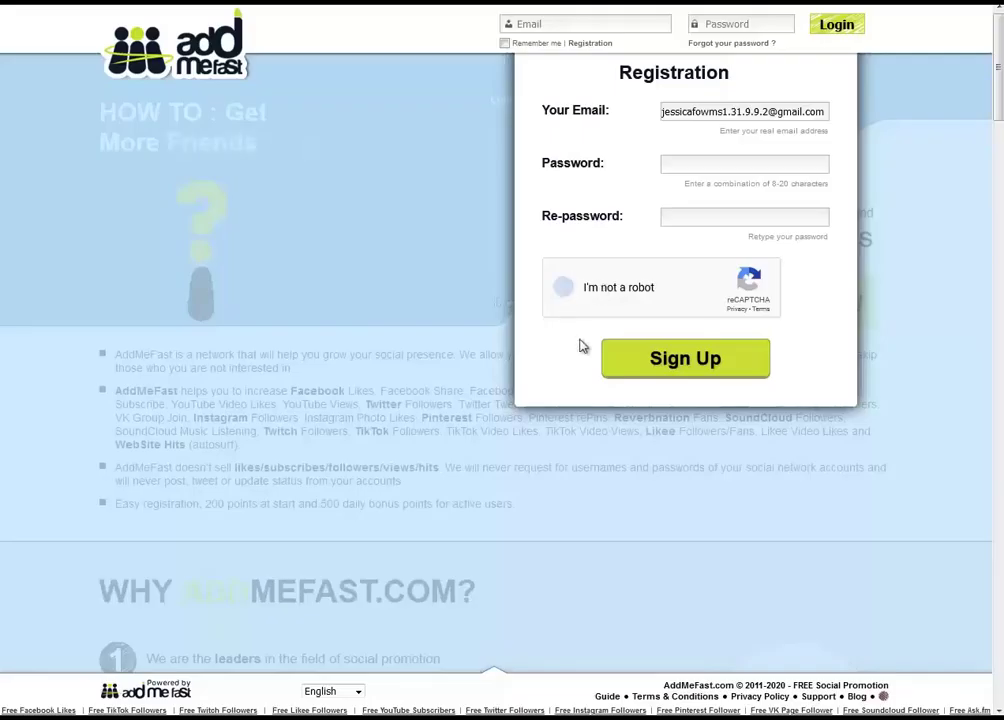
Enter the password in Password and Re-password, then submit the AddMeFast registration
left_click(676, 166)
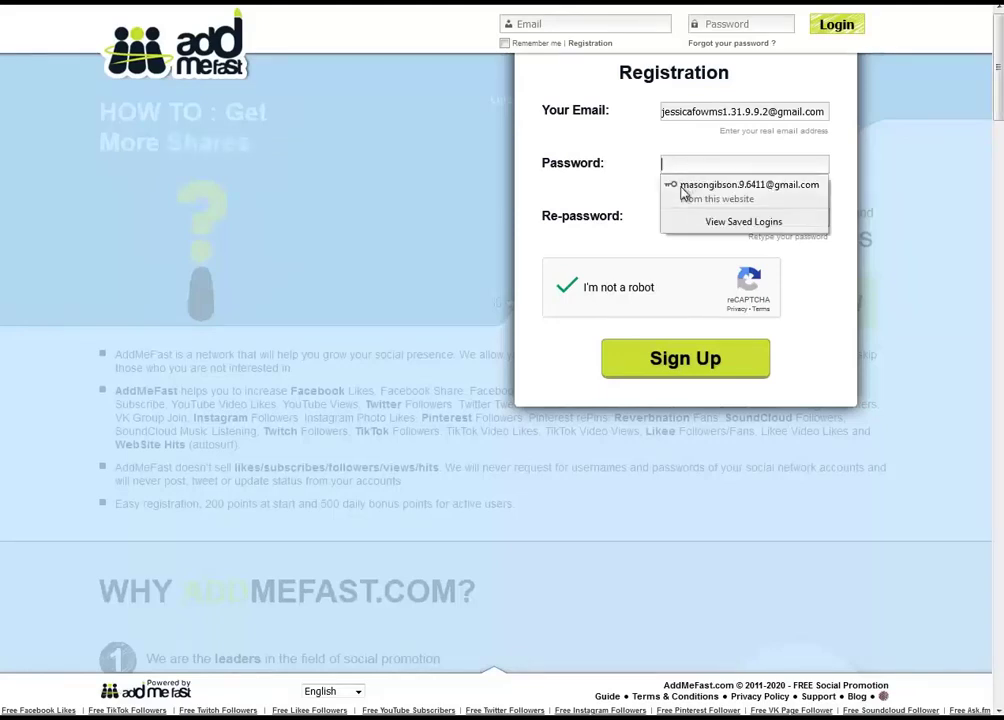
type("a")
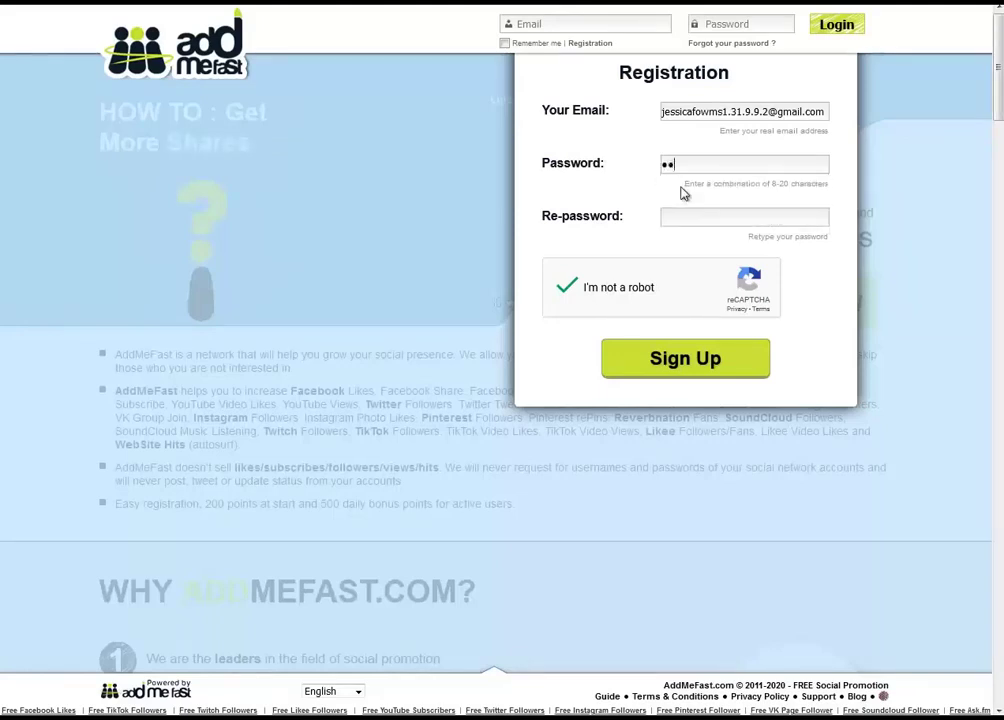
type("aaaaaaaaaaaaaa")
key("Tab")
type("aaaaaaaaaaa")
left_click(706, 360)
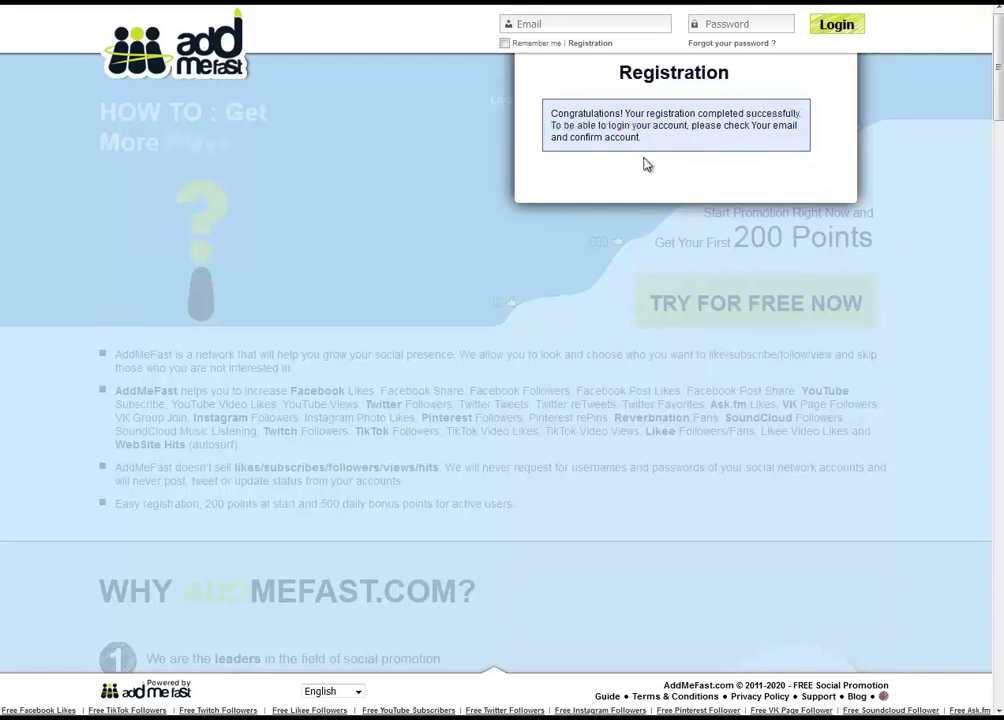
Log in to AddMeFast with the temporary e-mail copied from the inbox and the account password
left_click(562, 25)
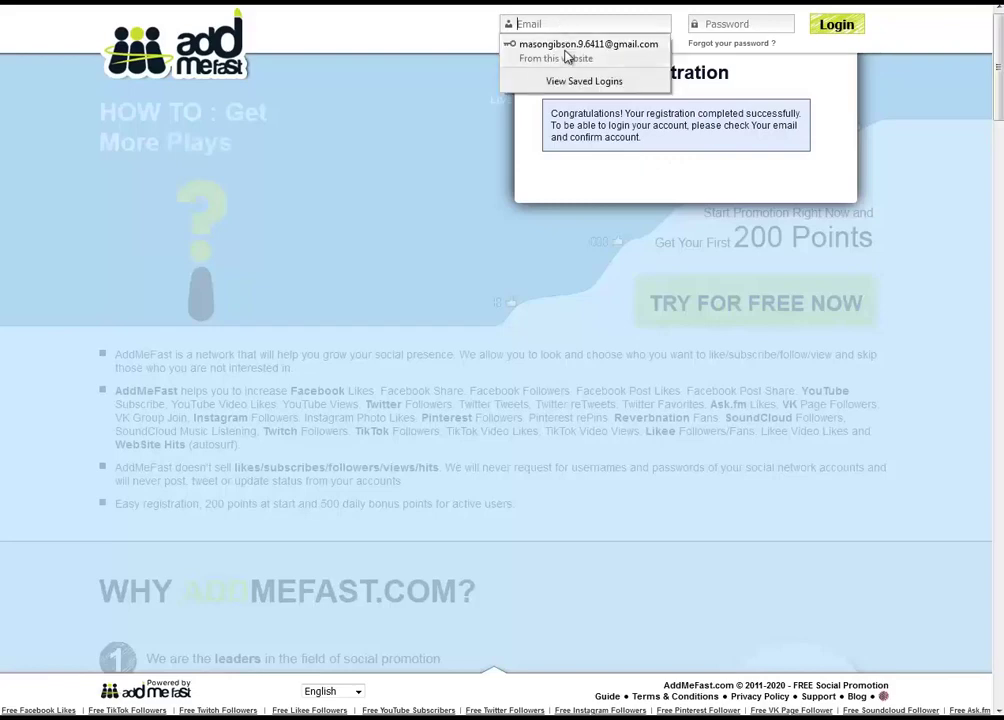
key("ctrl+Tab")
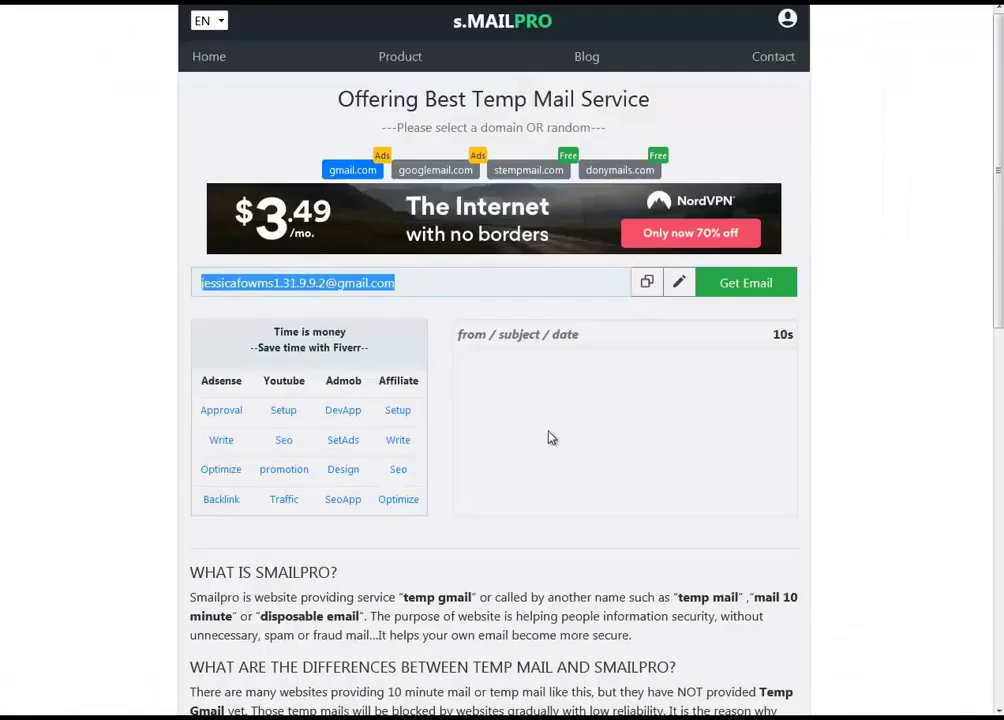
left_click(585, 441)
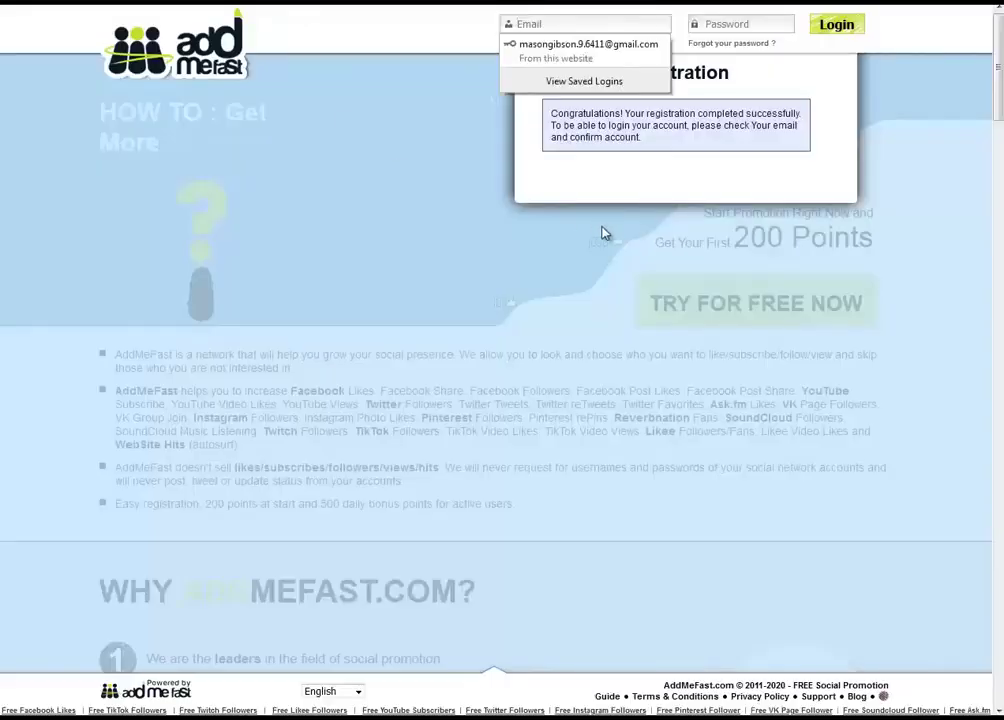
key("ctrl+v")
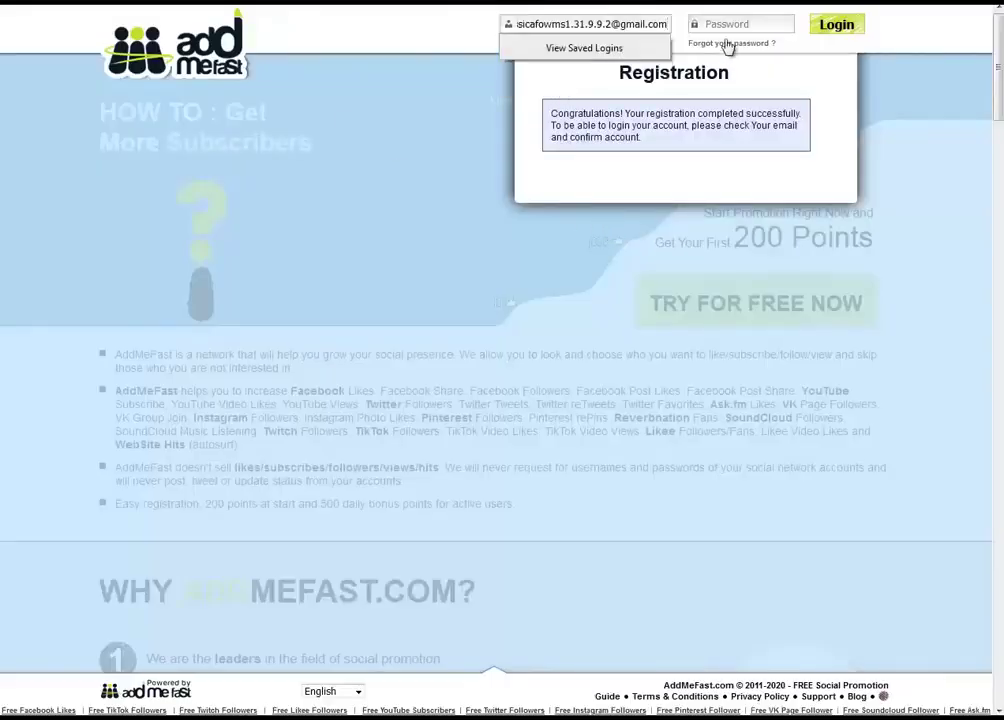
left_click(728, 26)
type("12")
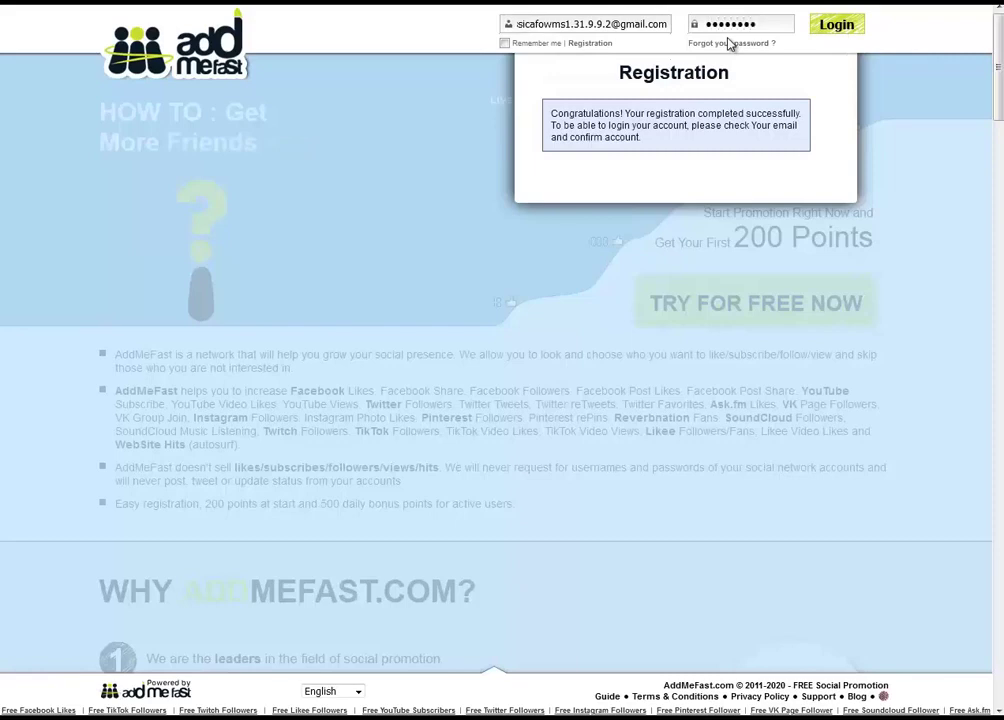
type("3456789012")
key("Return")
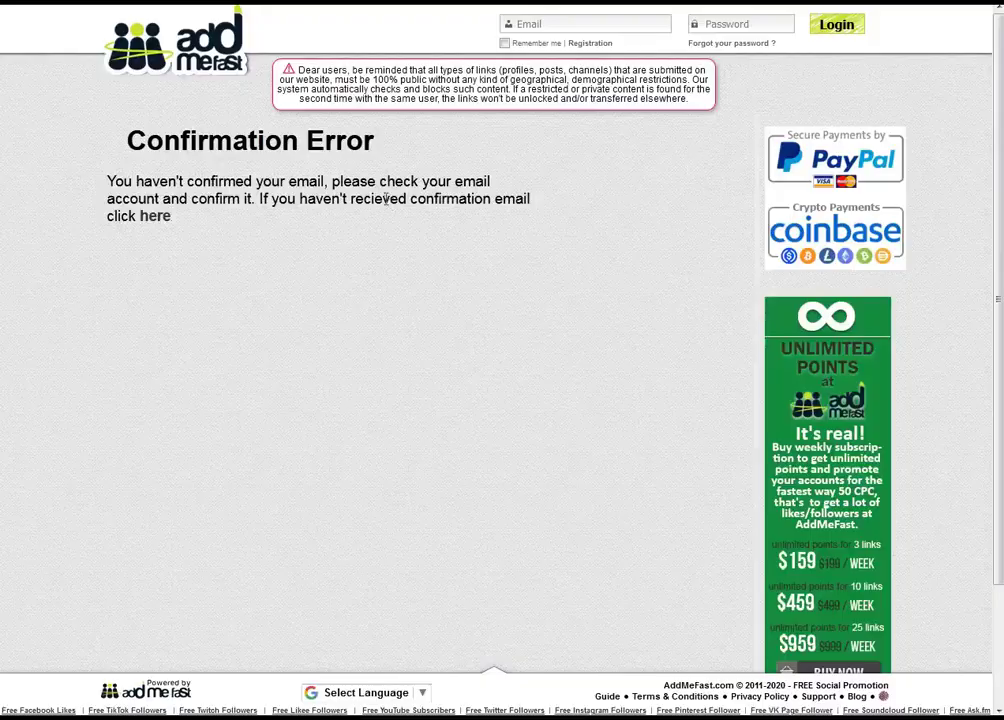
Read the AddMeFast message in the sMailPro inbox and follow its confirmation link
key("ctrl+Tab")
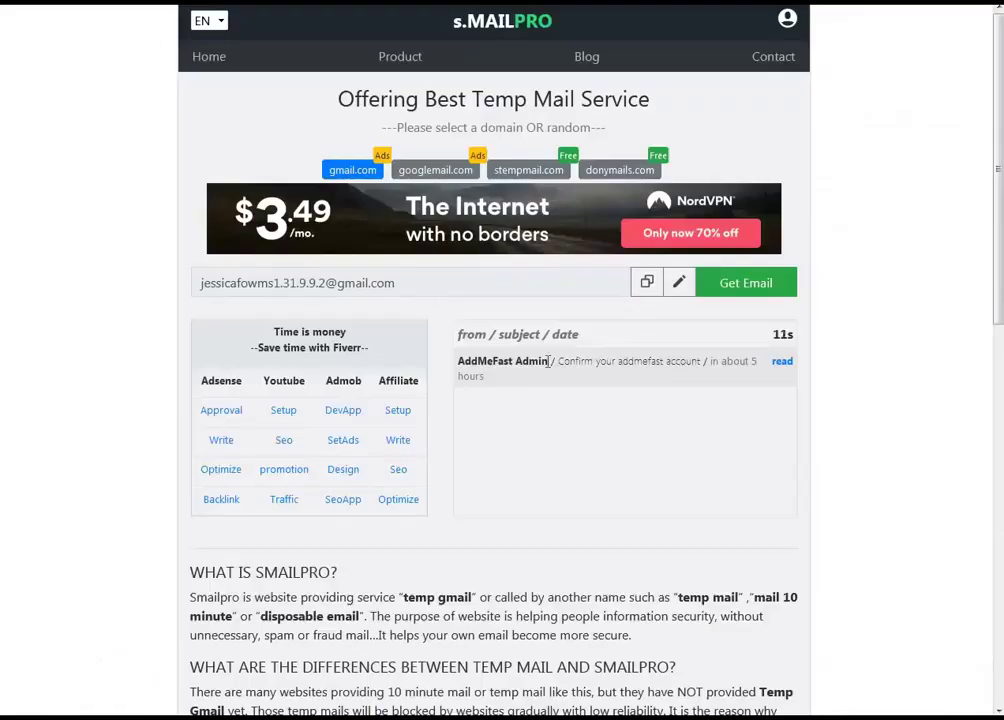
left_click(784, 366)
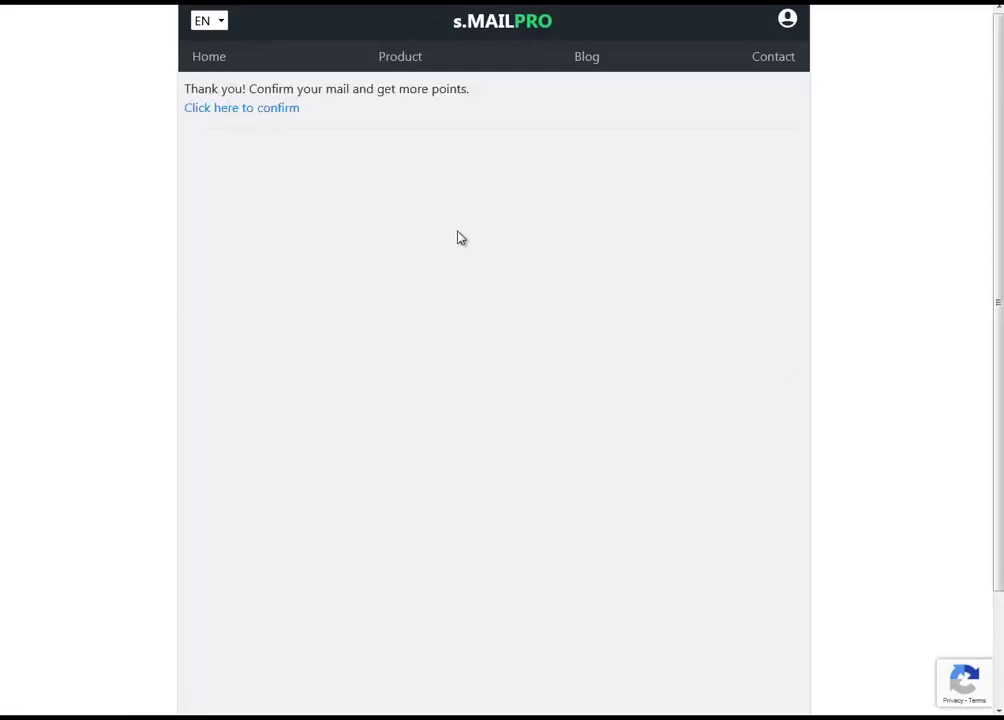
left_click(278, 109)
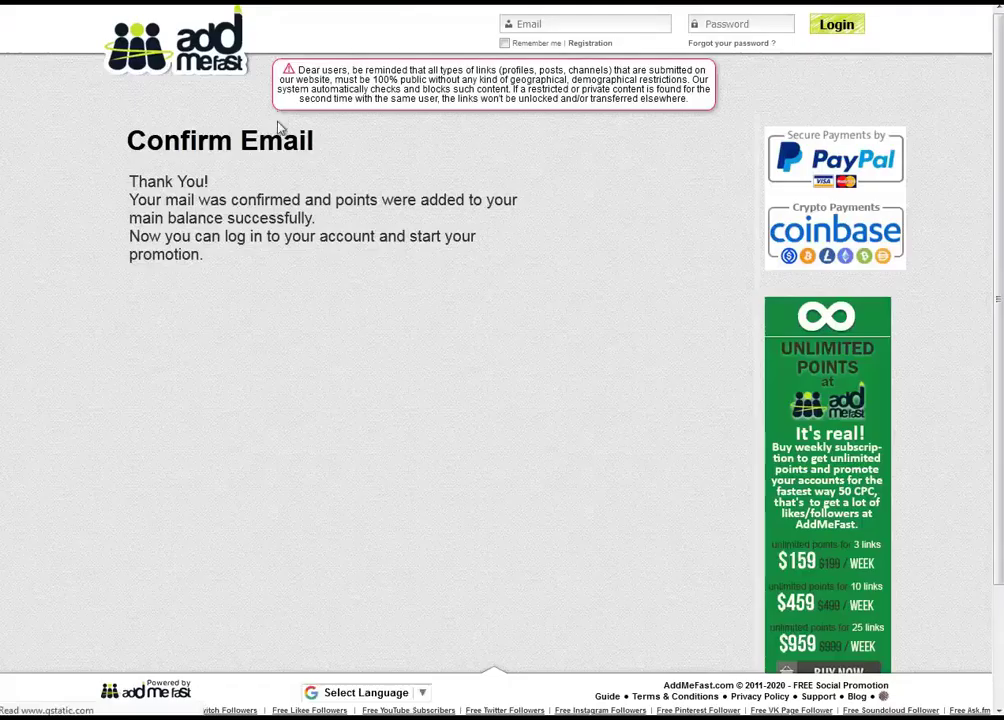
triple_click(222, 180)
Log in with the confirmed account's e-mail and accept the AddMeFast Terms & conditions
left_click(600, 24)
left_click(600, 44)
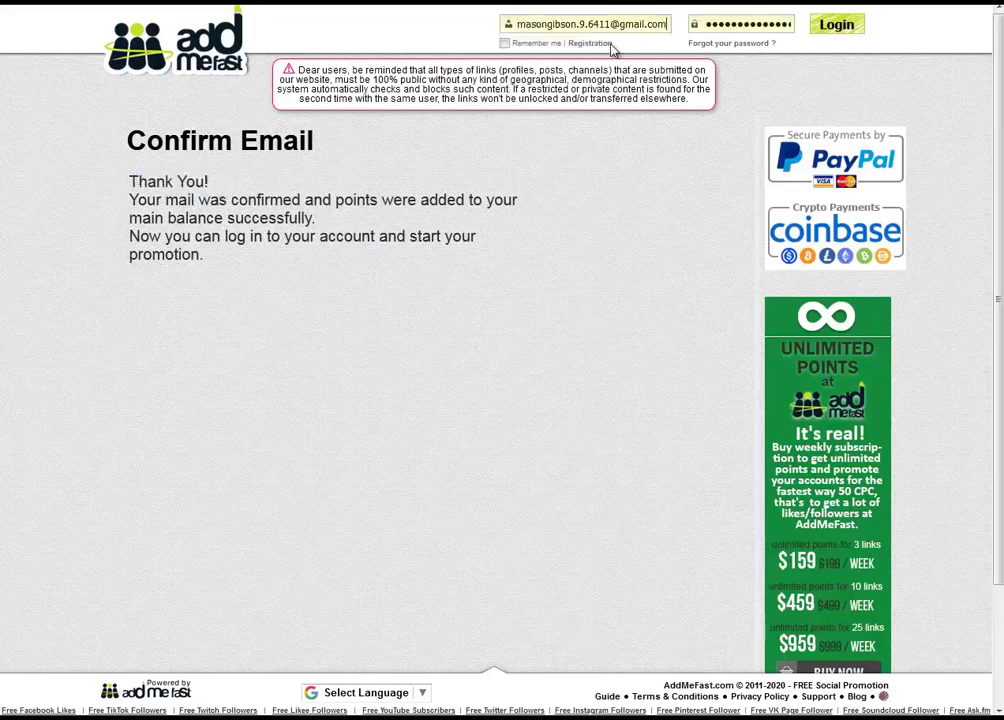
triple_click(592, 24)
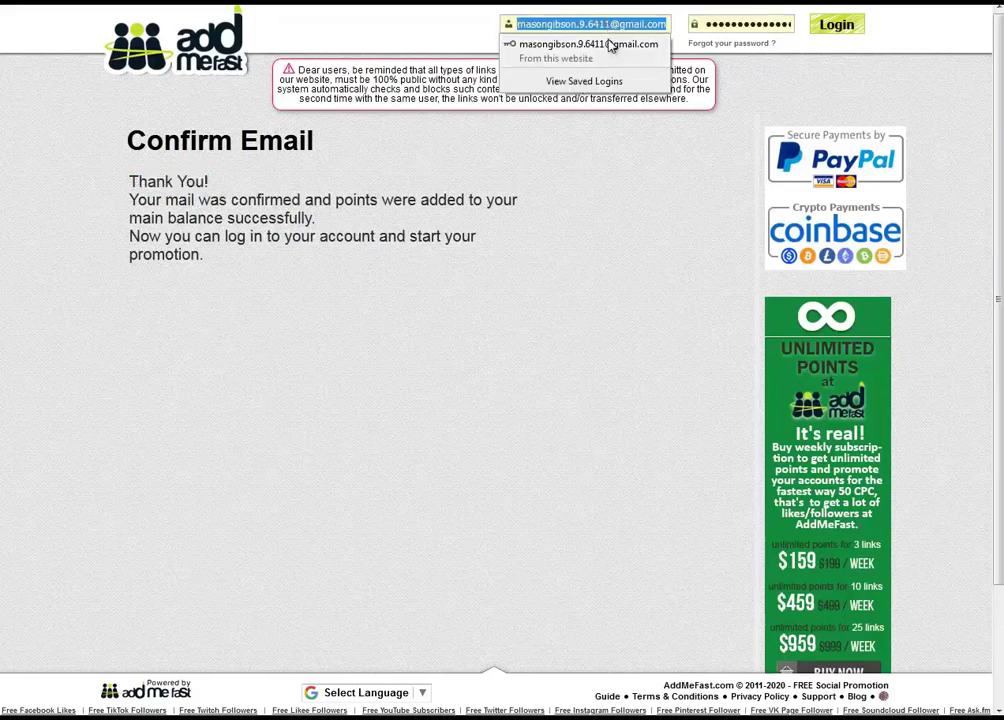
key("ctrl+v")
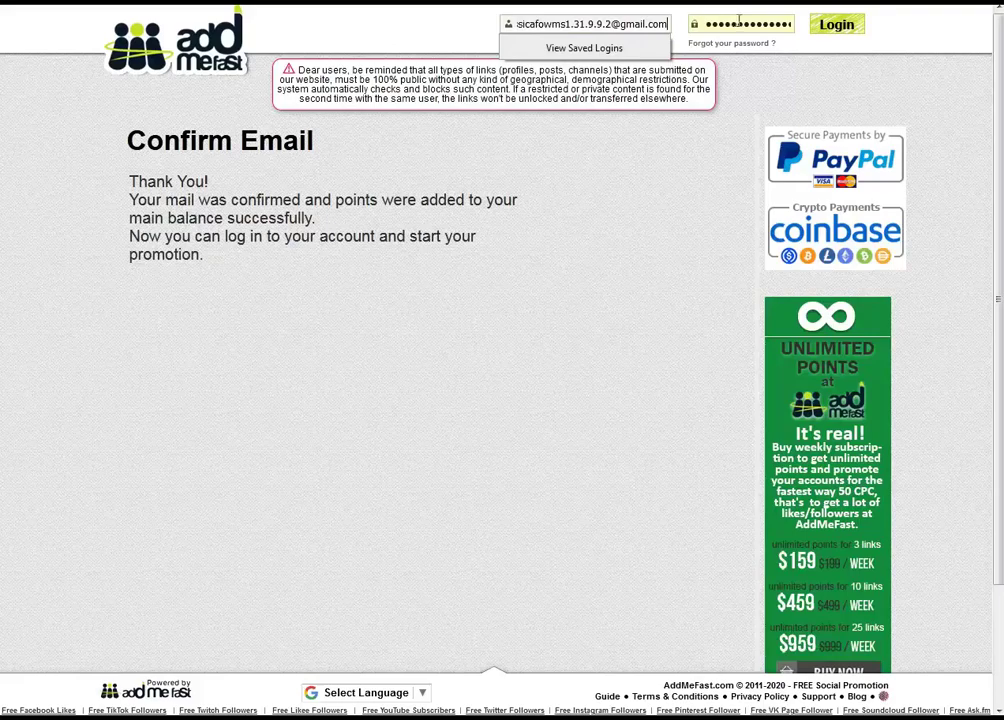
left_click(838, 26)
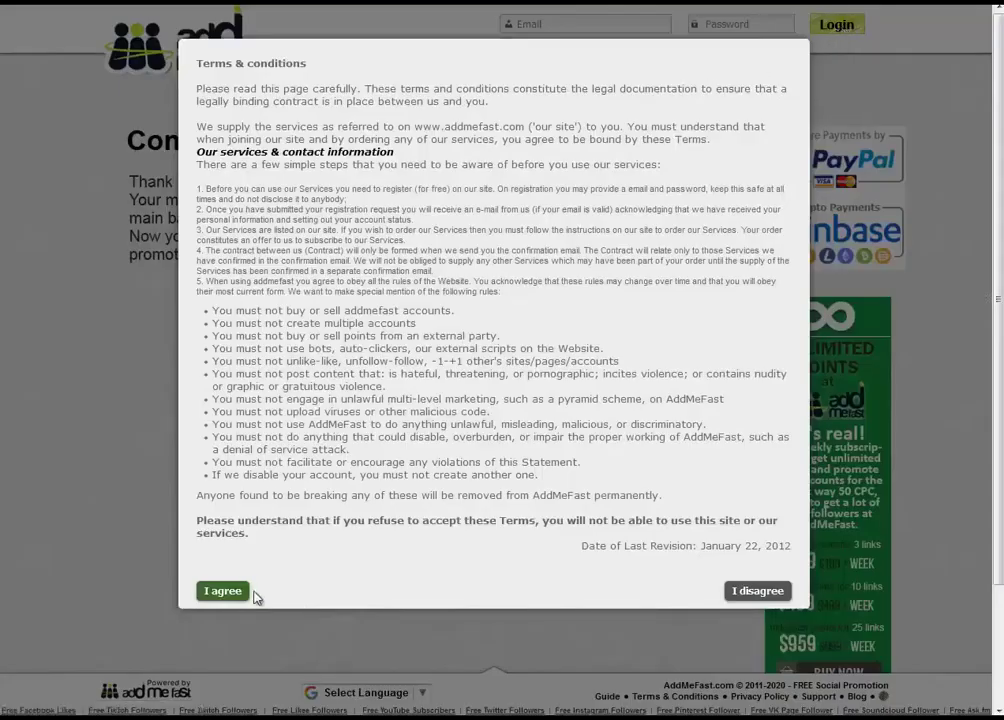
left_click_drag(415, 189, 529, 449)
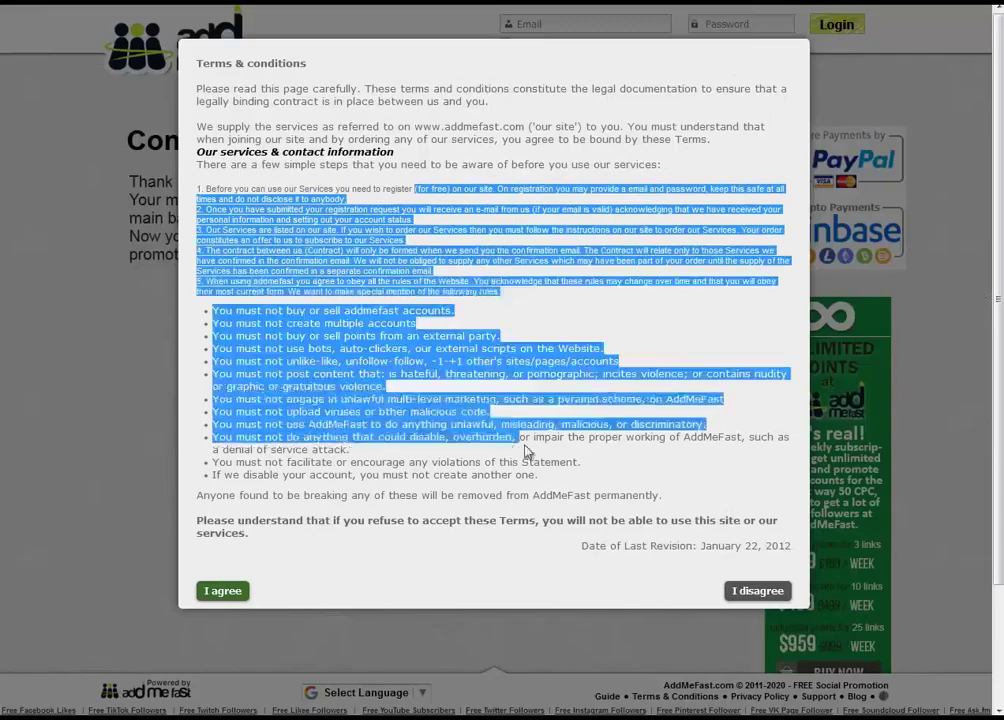
left_click(223, 598)
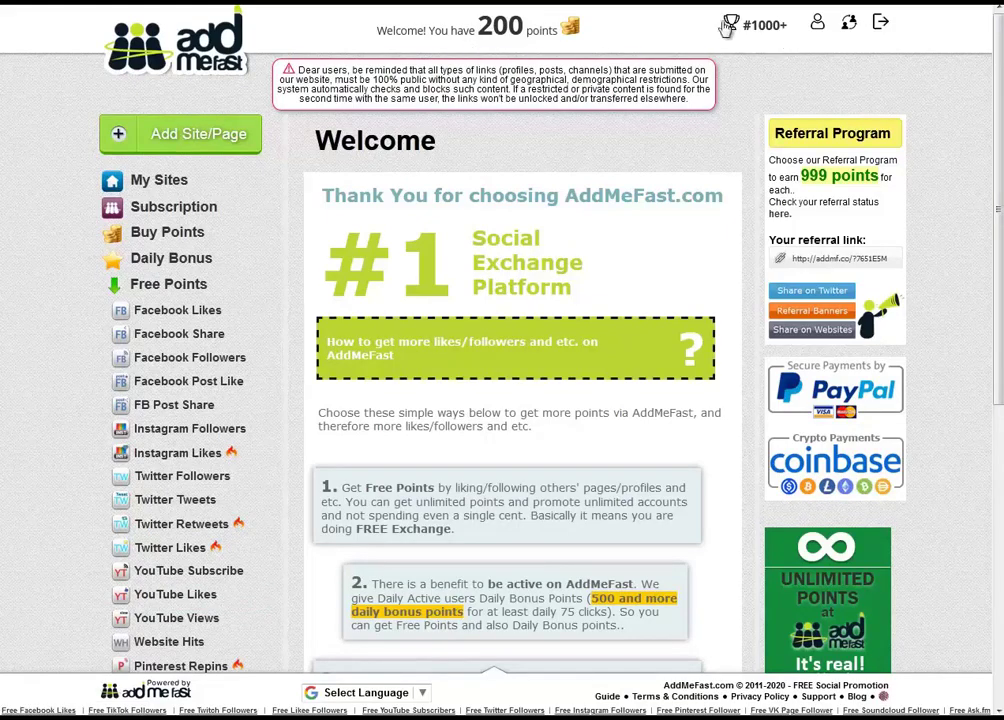
Add a new site/page with YouTube Subscribe chosen as the promotion type
left_click(183, 143)
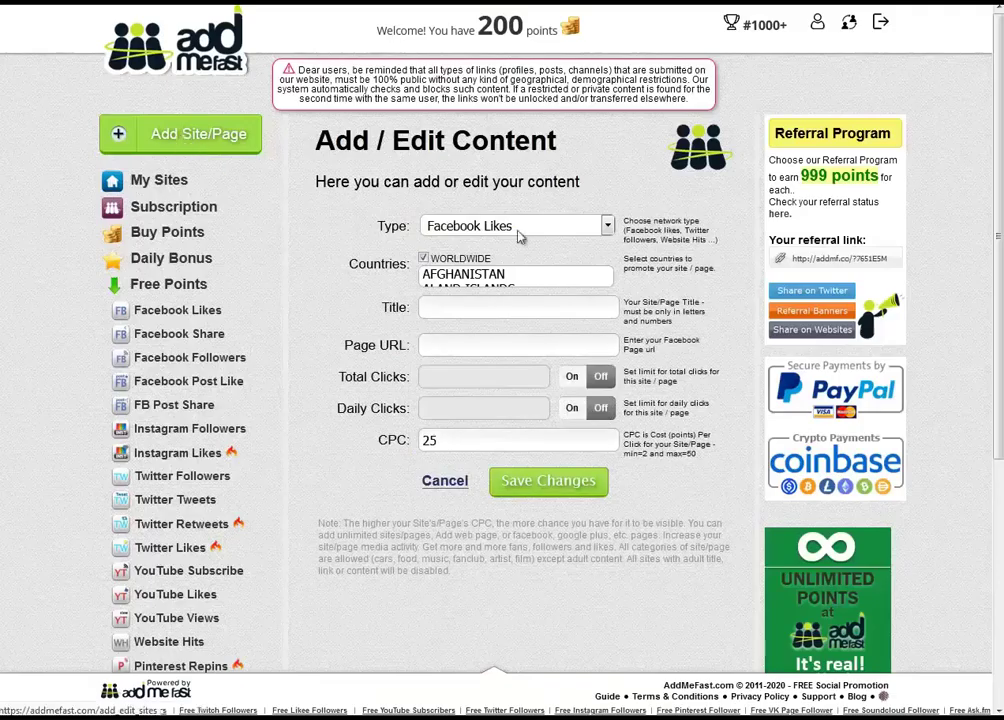
left_click(524, 230)
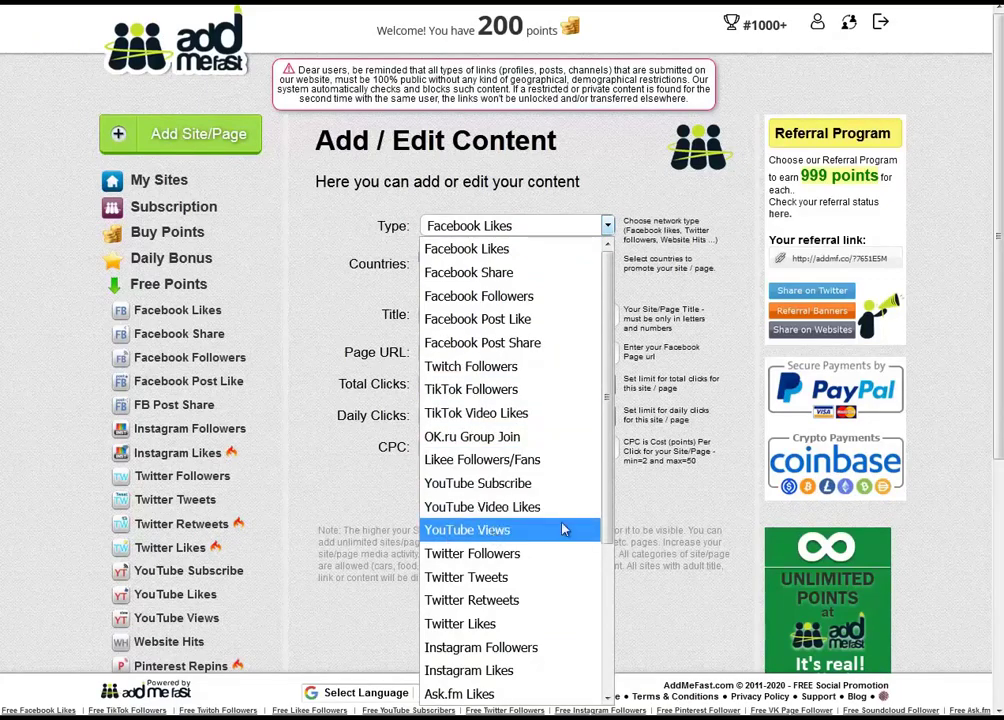
left_click_drag(606, 510, 600, 690)
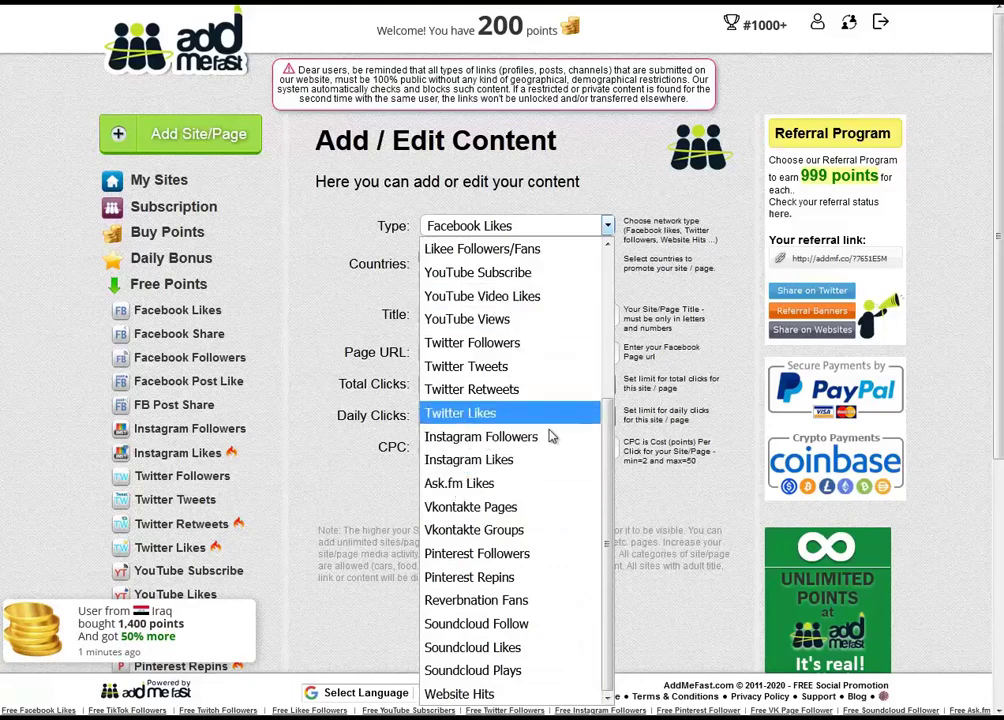
scroll(463, 422, "up", 1)
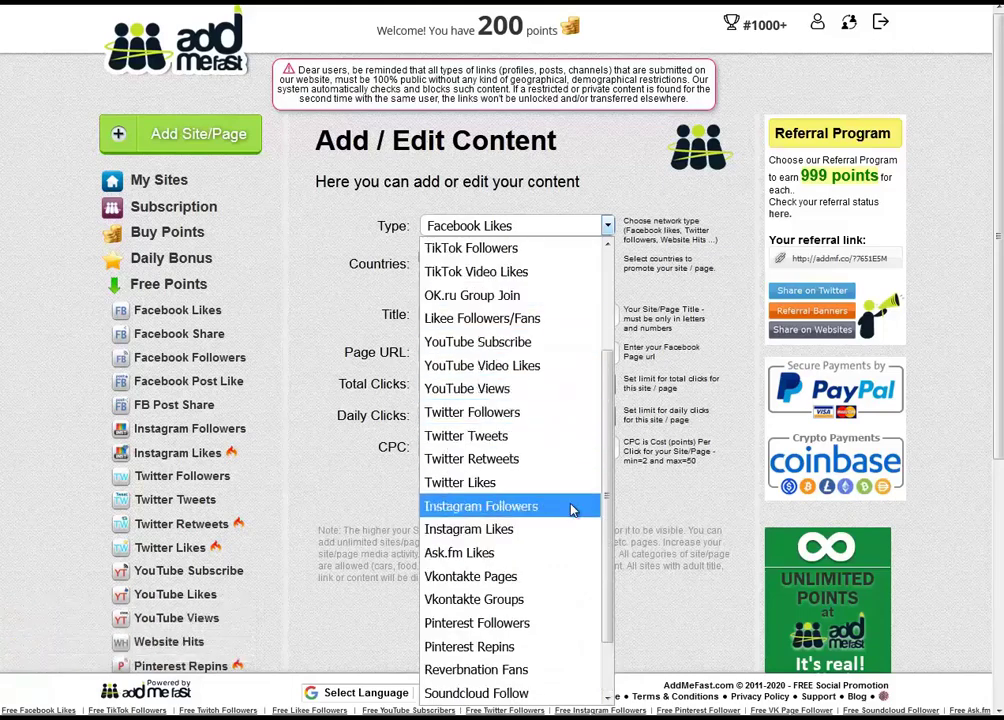
scroll(572, 511, "up", 1)
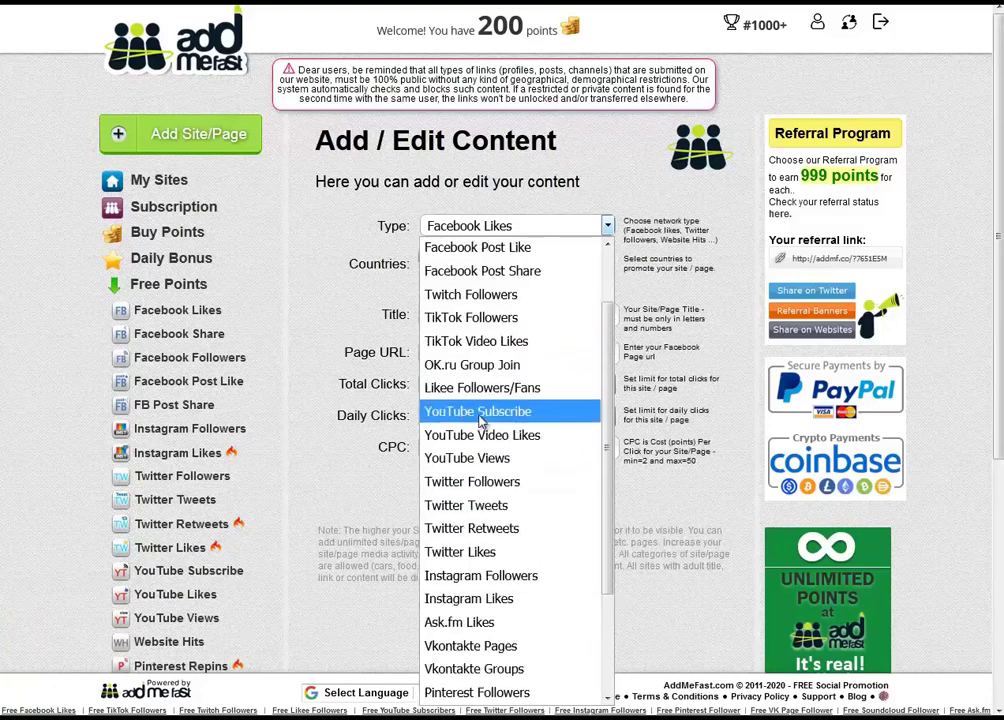
left_click(515, 413)
Title the promotion 'mit3mr.com sub'
left_click(426, 314)
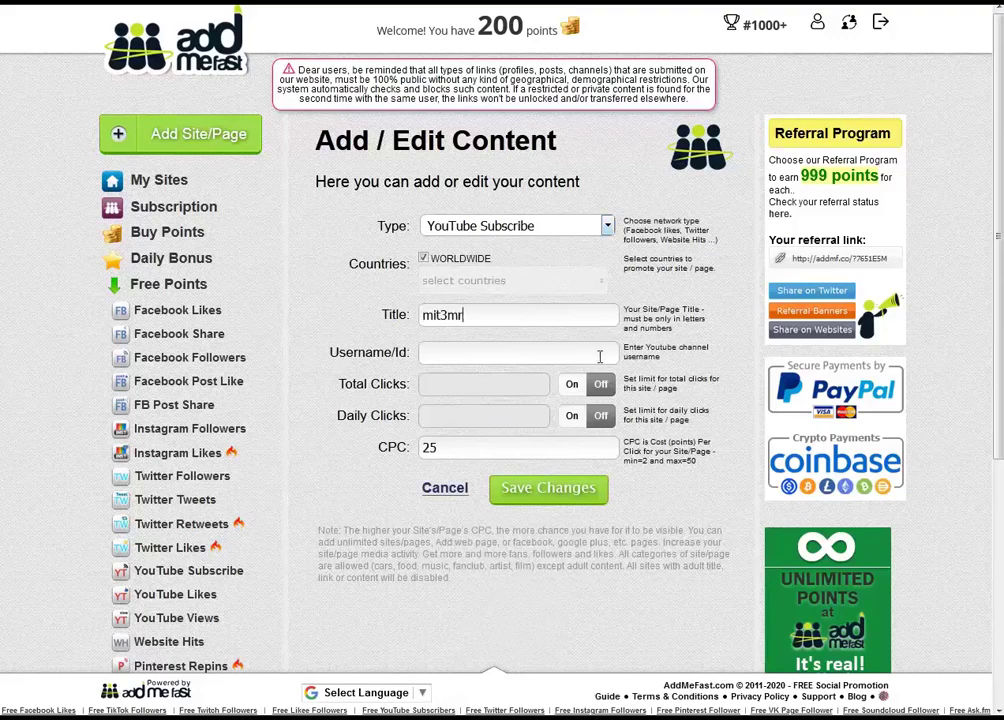
type("mit3mr.com s")
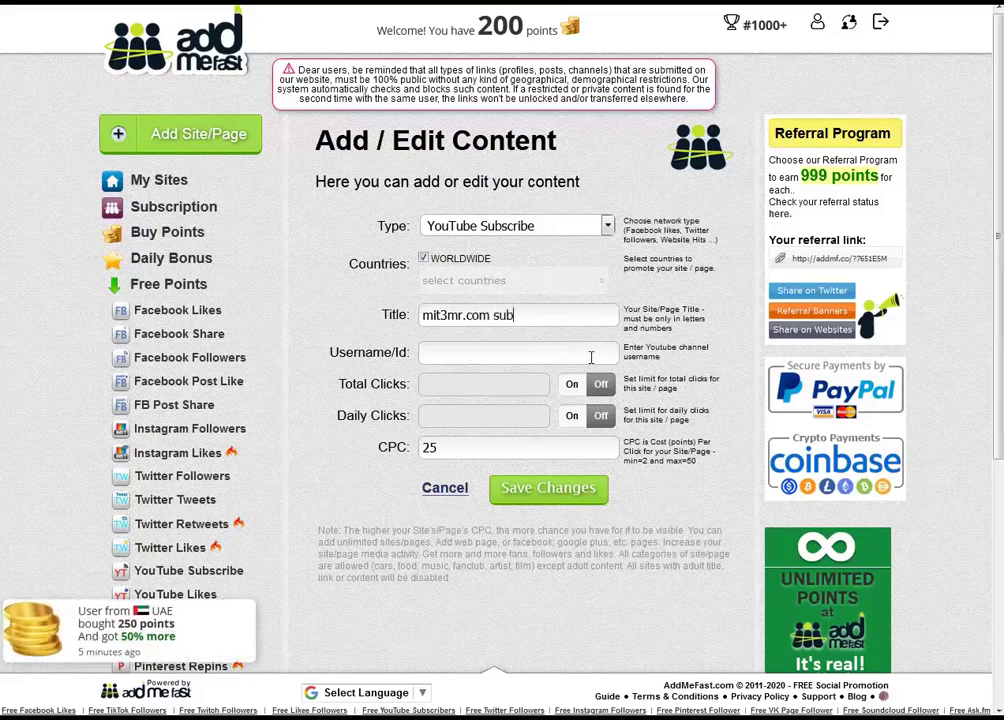
type("ub")
left_click_drag(346, 352, 410, 360)
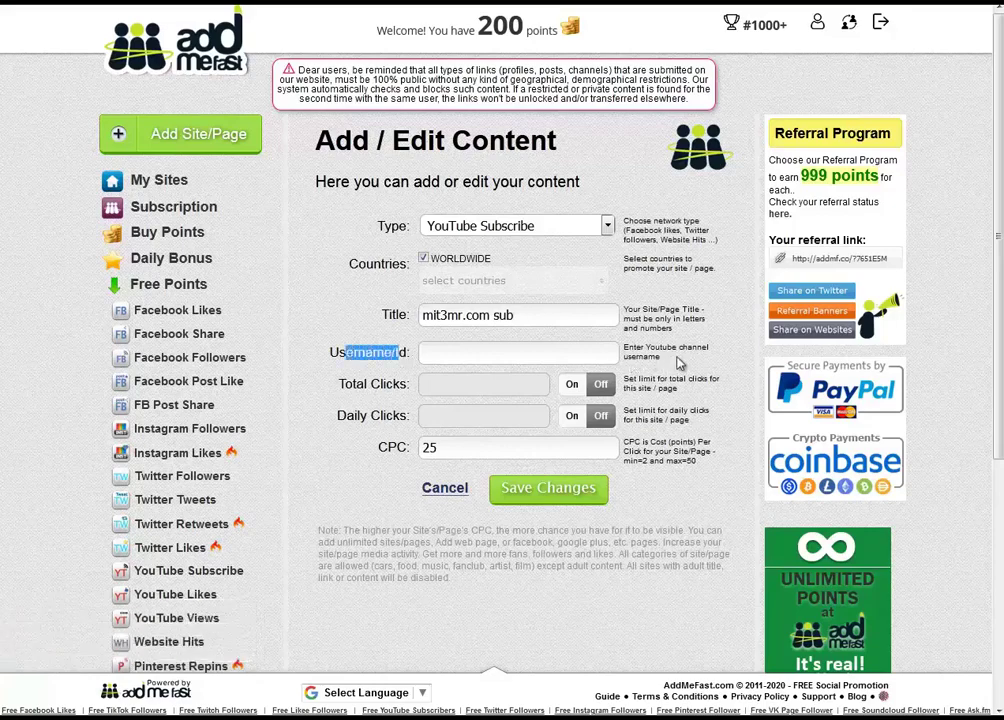
left_click_drag(679, 363, 623, 346)
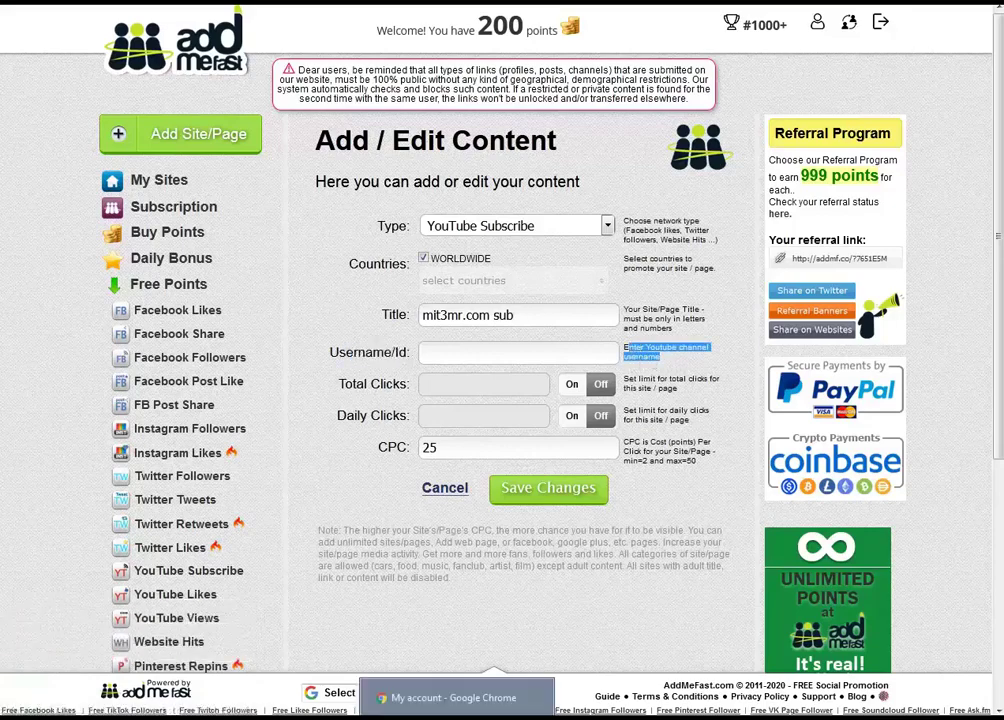
Copy the YouTube channel page's address from Chrome's address bar and return to AddMeFast
left_click(415, 695)
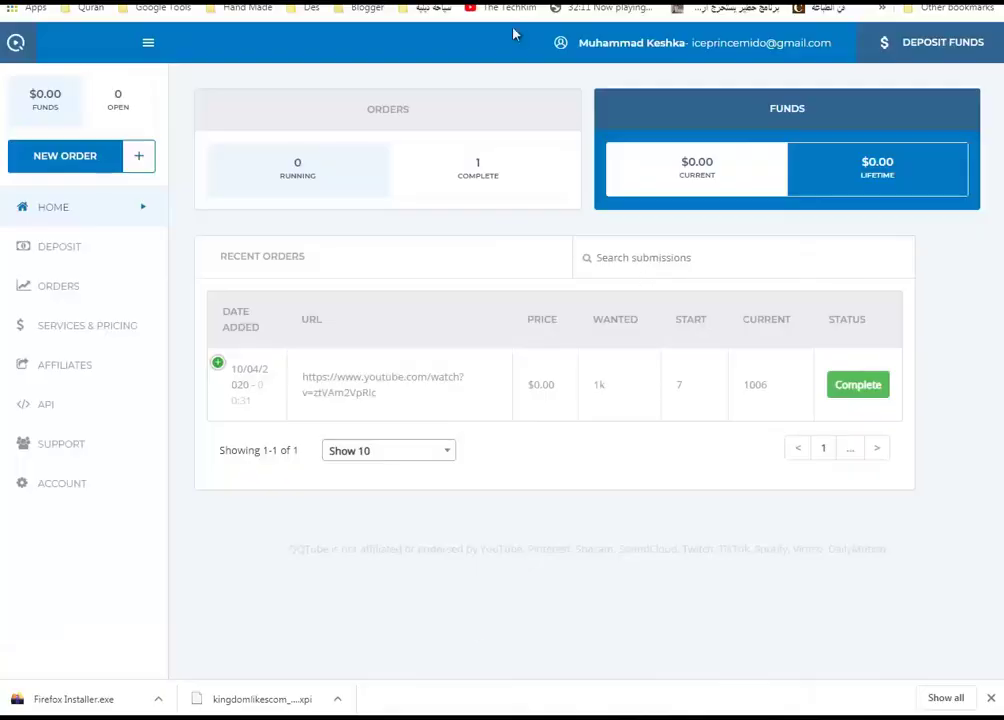
key("ctrl+Tab")
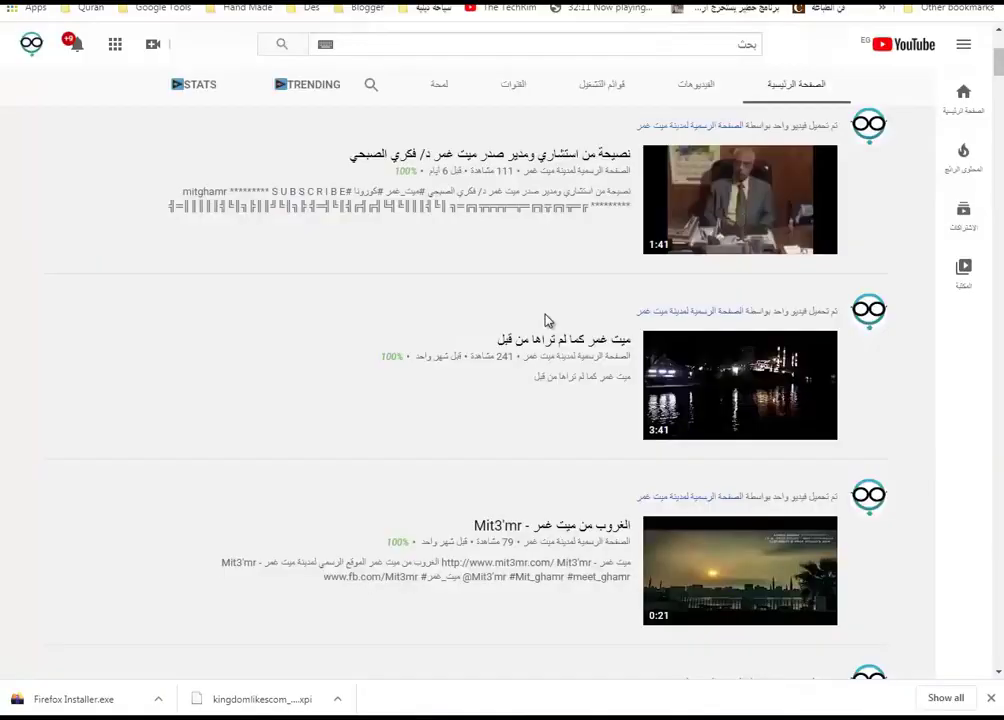
scroll(558, 399, "up", 3)
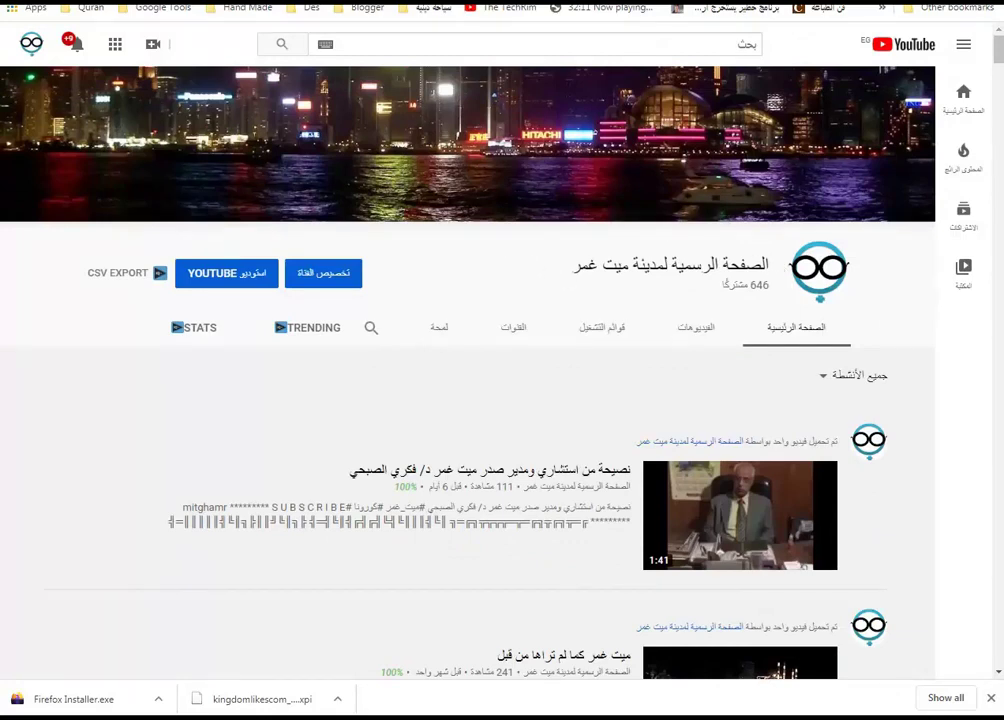
right_click(161, 3)
left_click(195, 36)
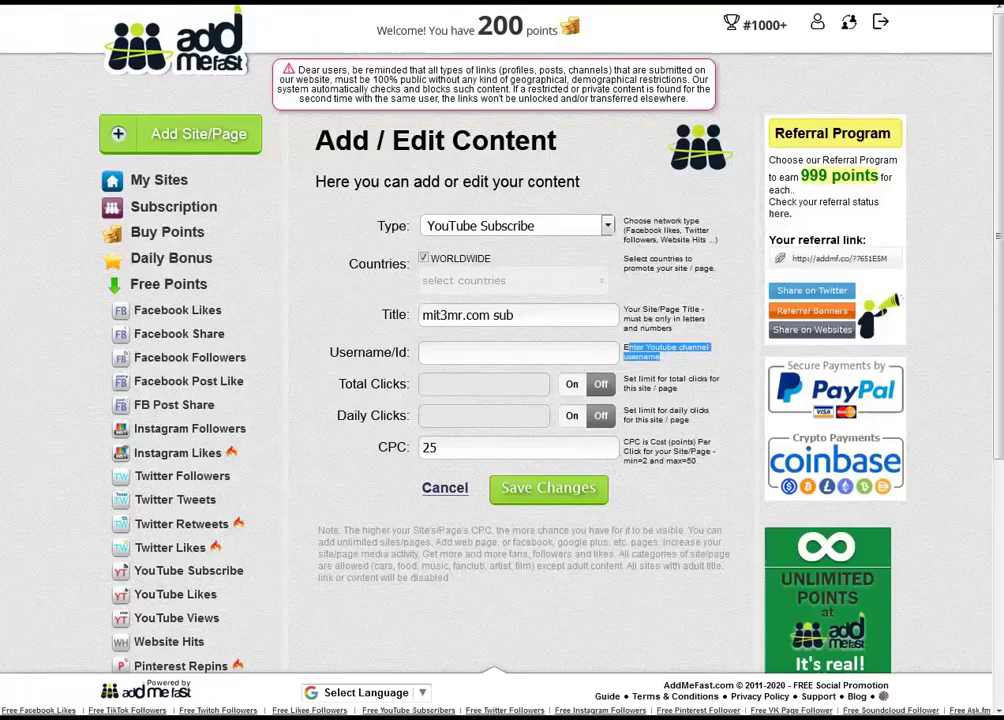
key("alt+Tab")
Paste the channel URL into Username/Id, change CPC from 25 to 14, and save
left_click(477, 356)
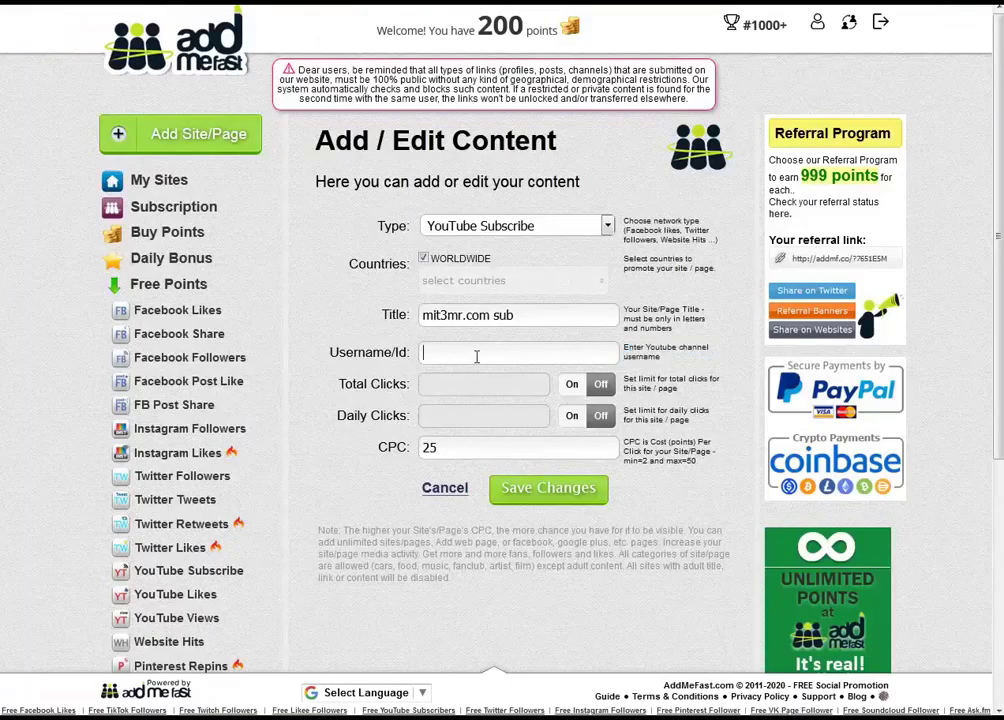
key("ctrl+v")
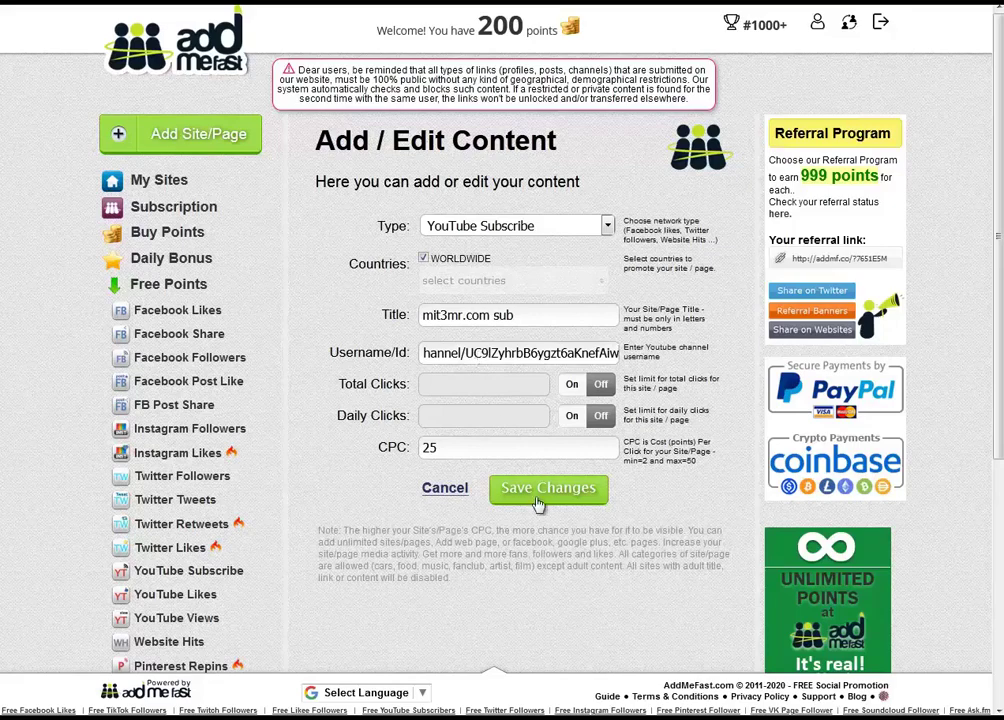
left_click_drag(477, 450, 380, 447)
type("14")
left_click(578, 492)
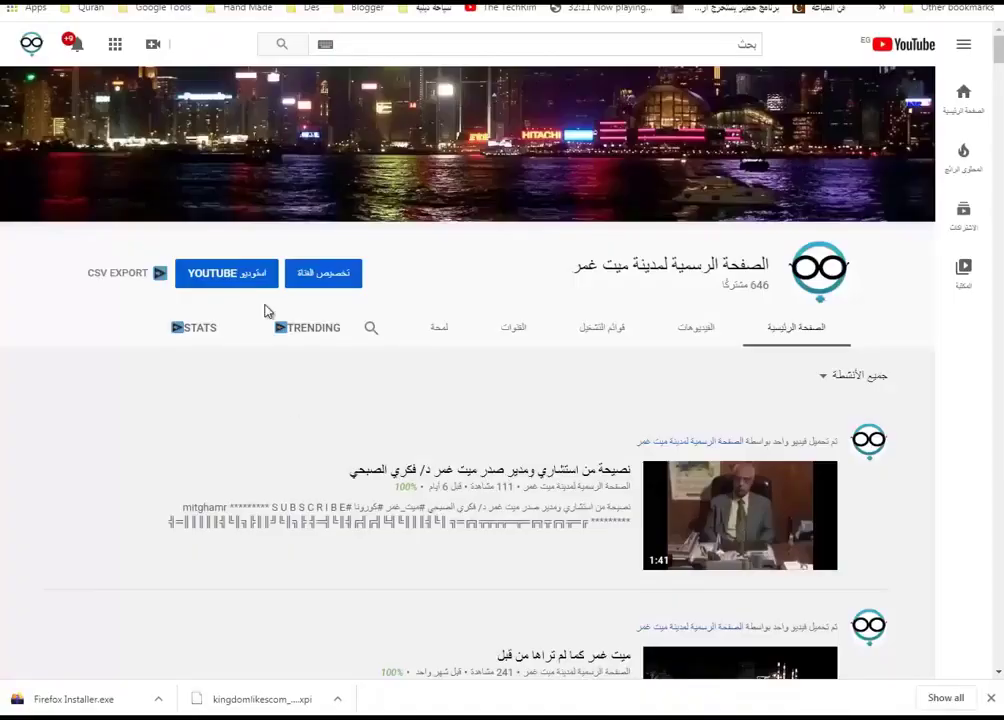
Read the notice about the 1000-subscriber limit on the Add/Edit Content form, then return to the YouTube channel page
left_click(31, 44)
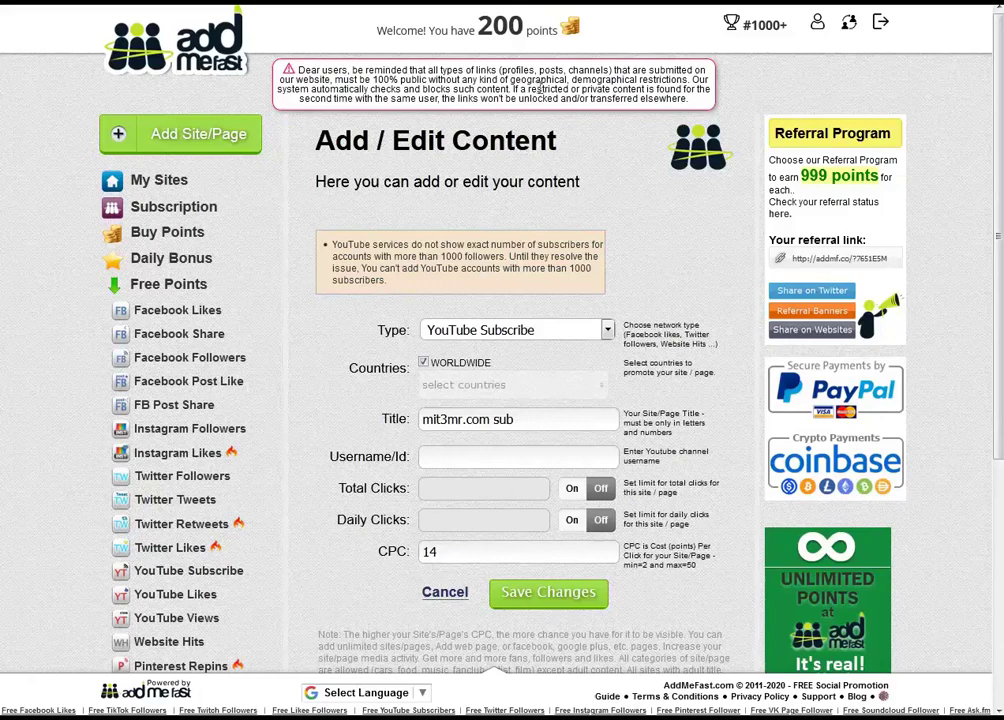
left_click_drag(454, 68, 610, 70)
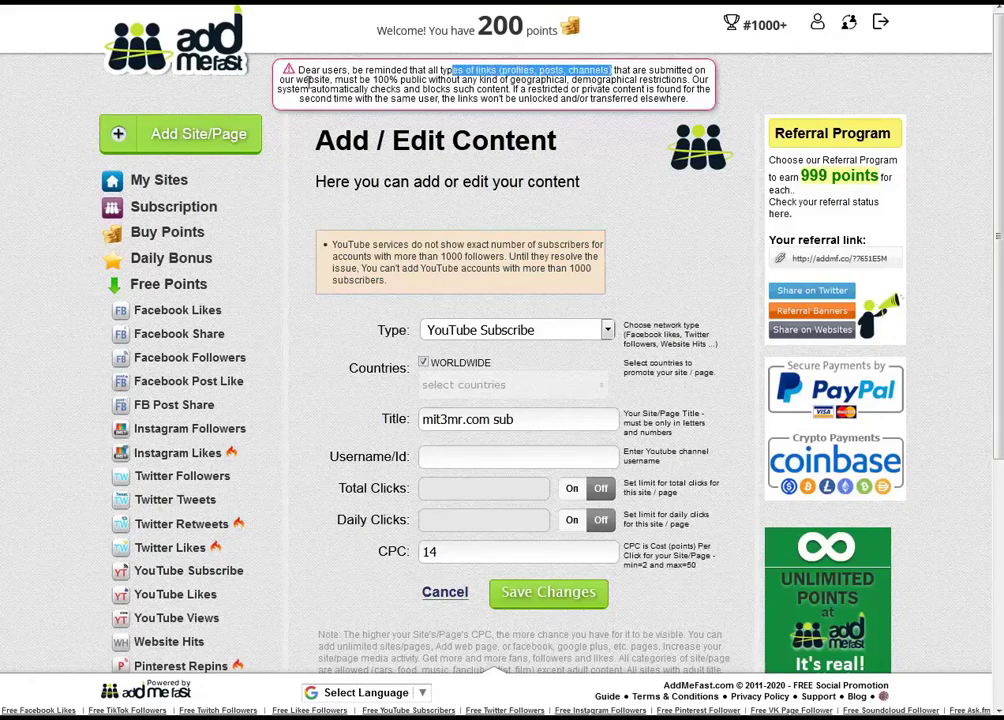
left_click_drag(388, 80, 300, 80)
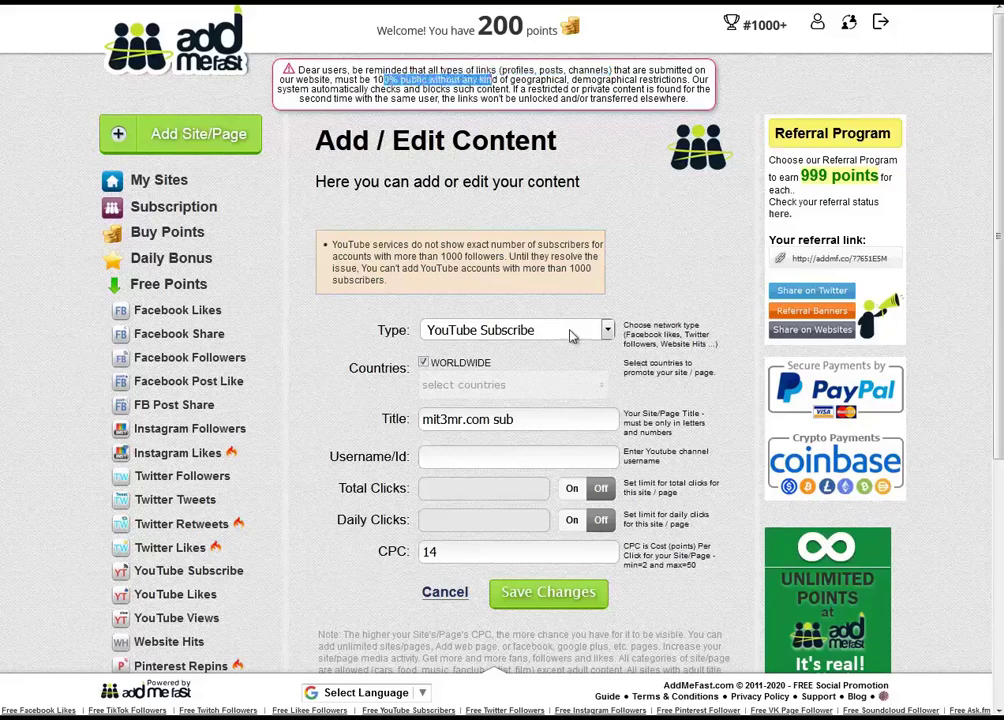
left_click(473, 289)
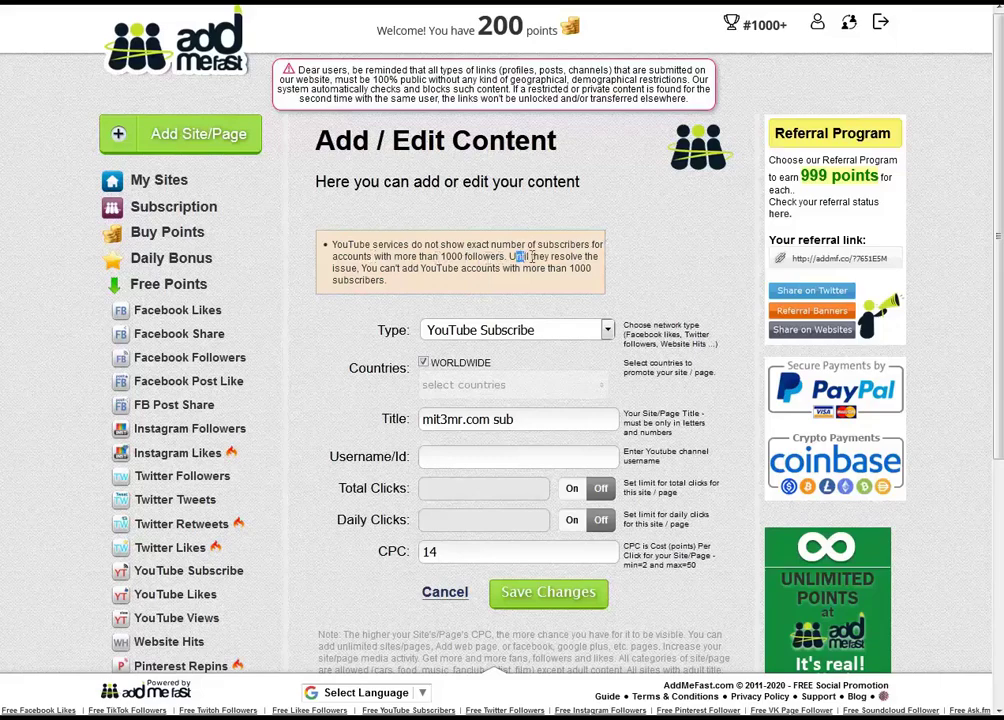
left_click_drag(531, 256, 585, 257)
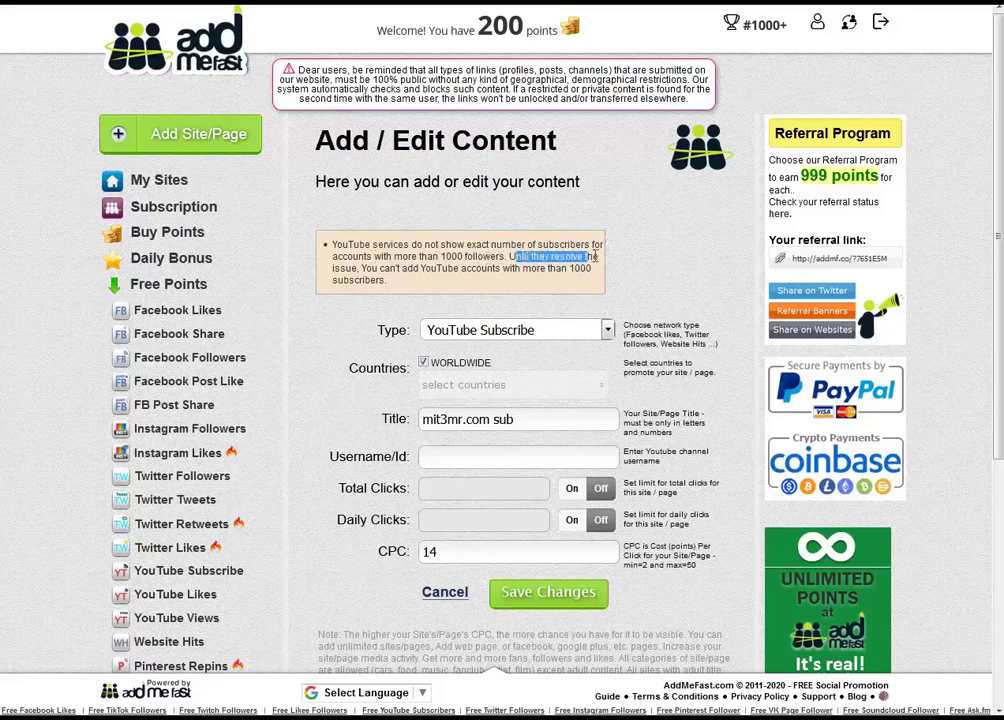
left_click_drag(399, 268, 535, 284)
left_click(360, 280)
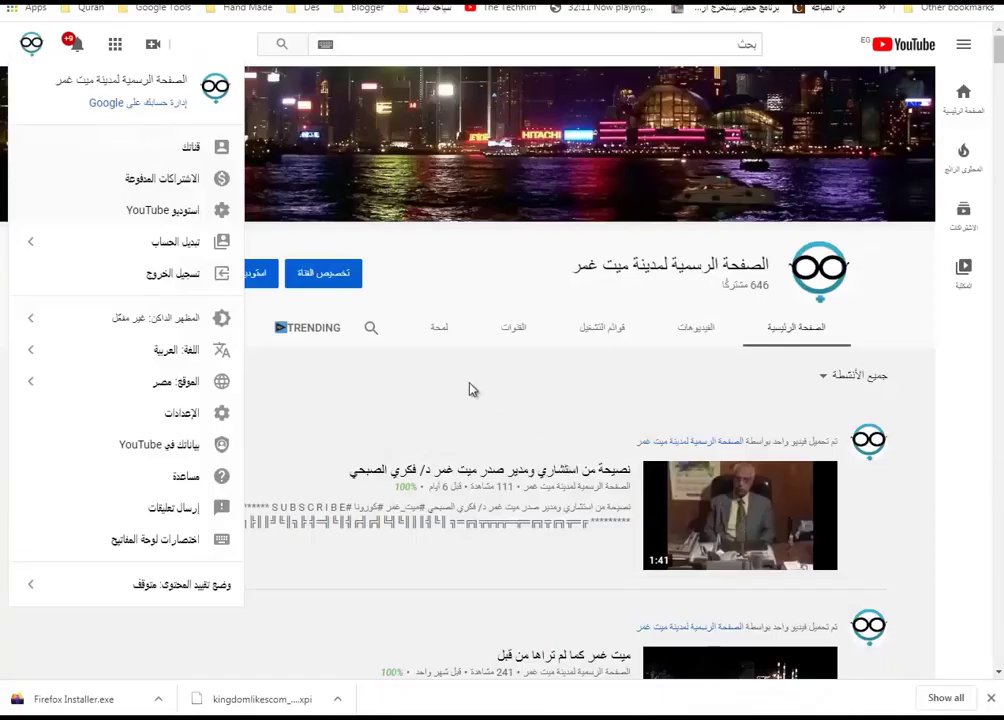
Copy the YouTube channel page address and paste the channel ID into AddMeFast's Username/Id field
left_click(471, 391)
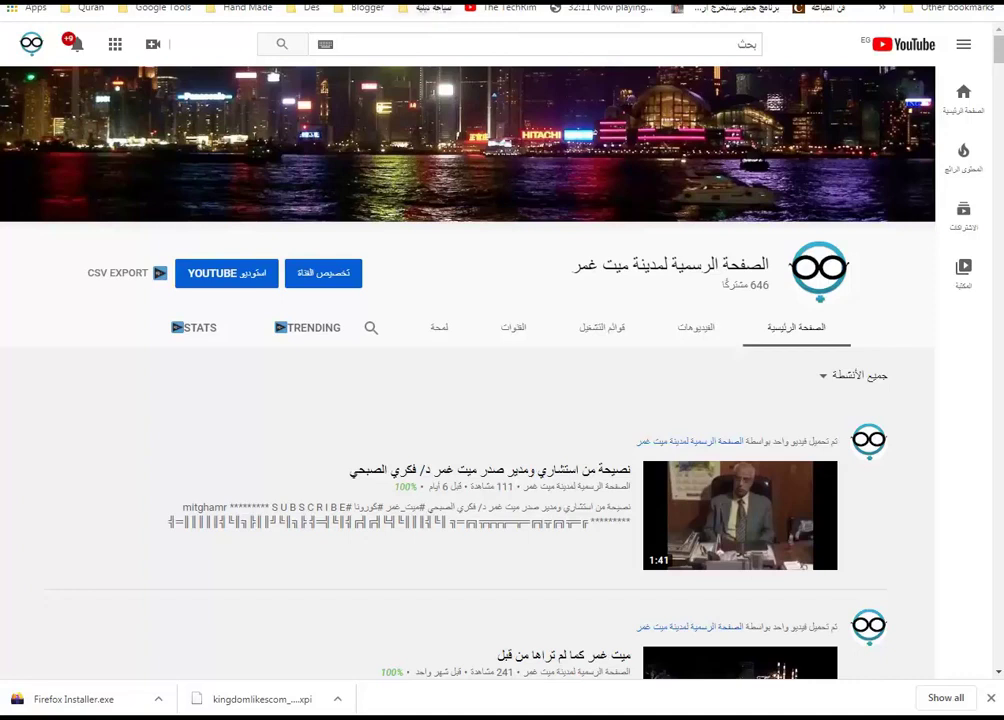
right_click(310, 10)
left_click(348, 44)
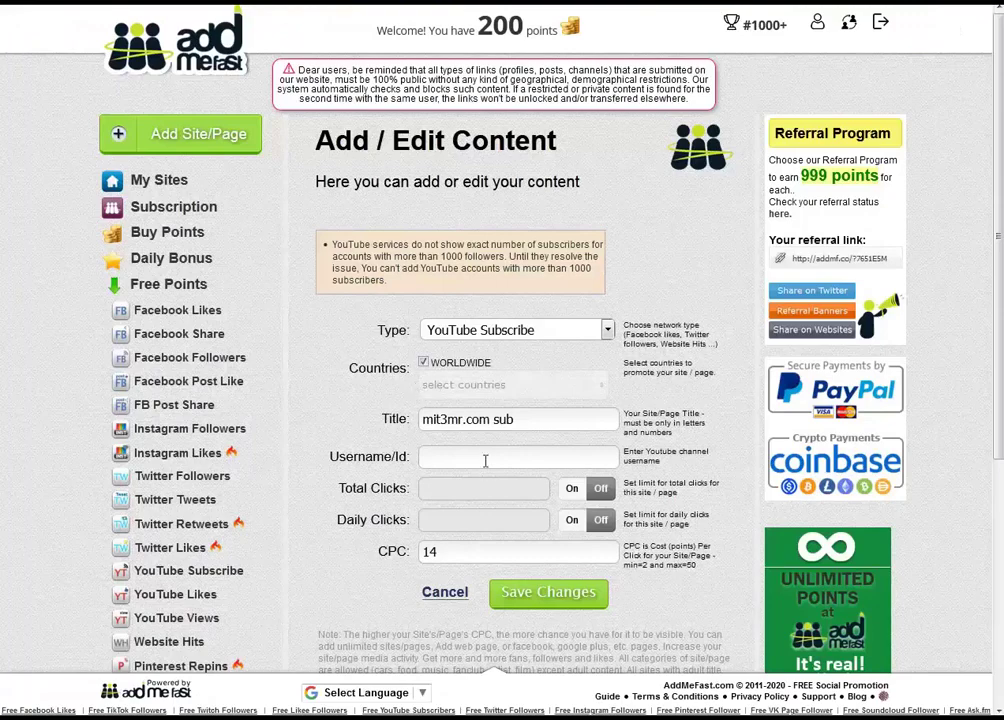
left_click(485, 458)
key("ctrl+v")
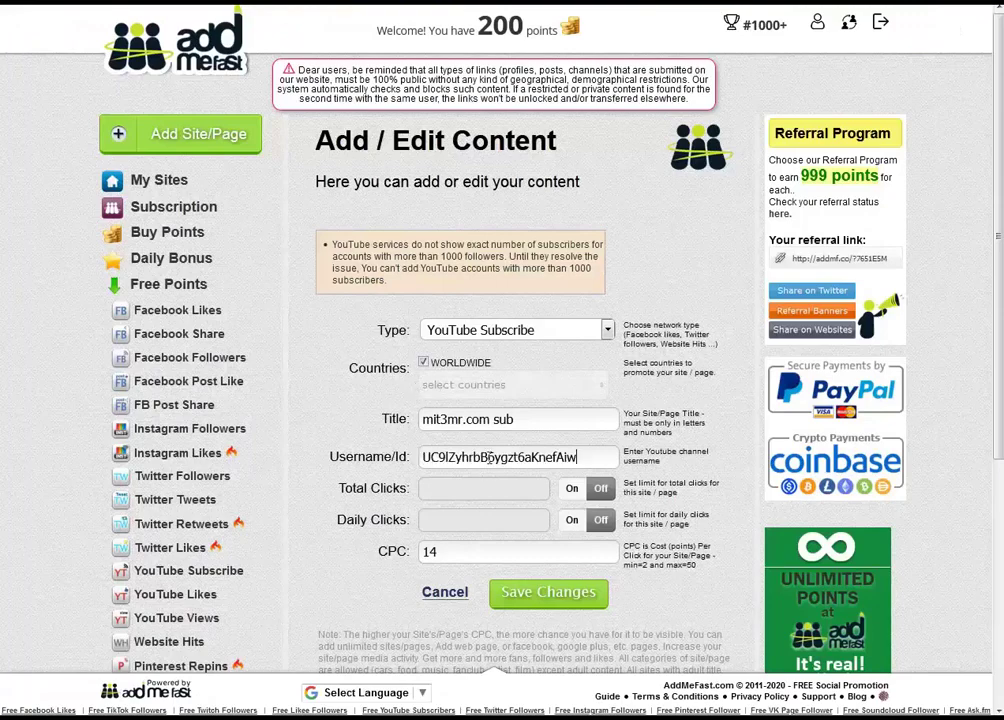
Save the mit3mr.com sub campaign and check its row in My Sites: CPC 14, 0 clicks
left_click(548, 594)
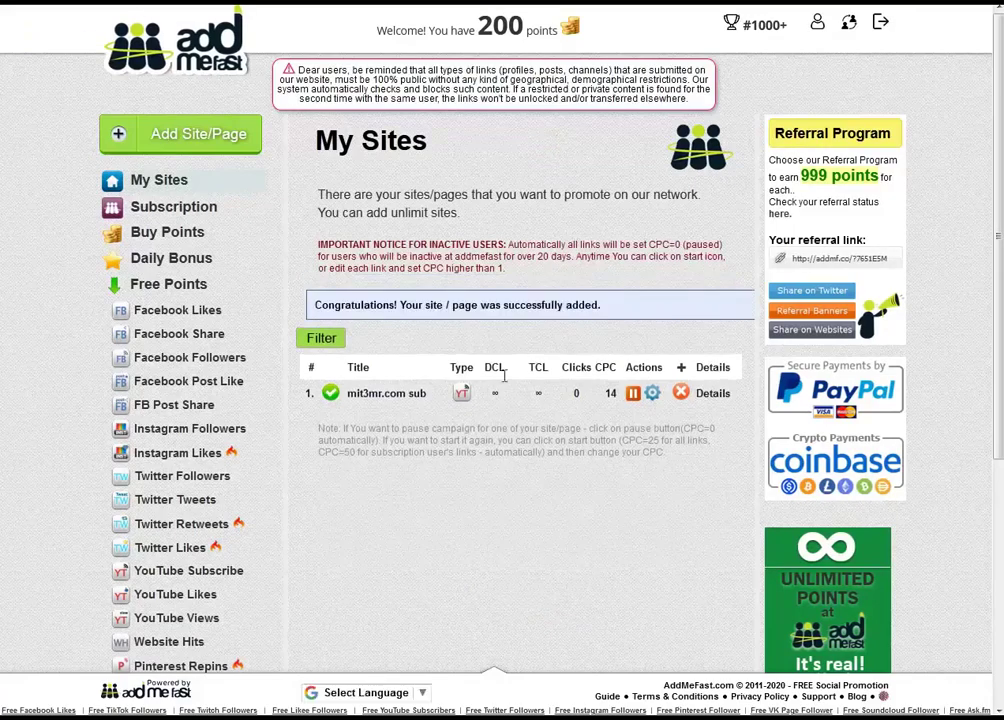
left_click_drag(606, 304, 313, 305)
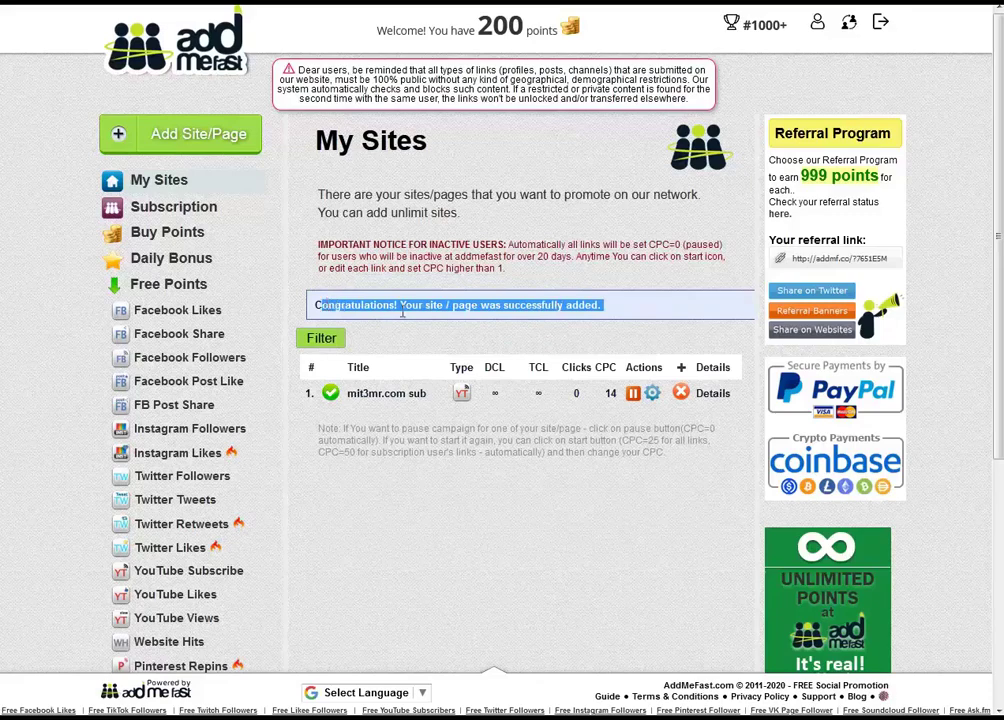
left_click(397, 327)
double_click(576, 394)
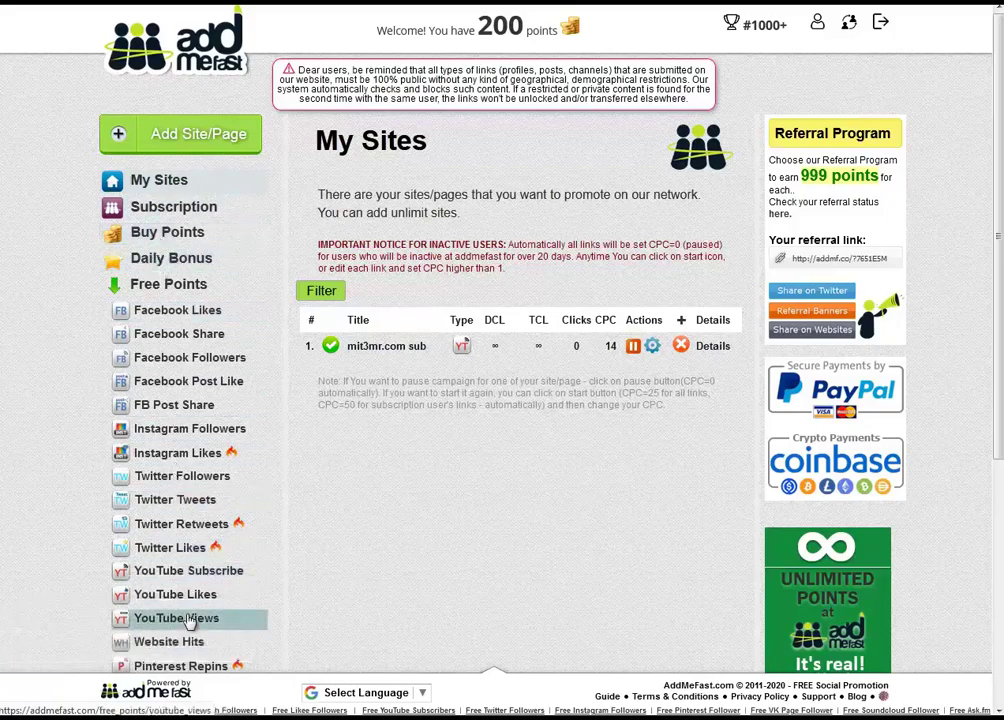
On the YouTube Subscribe earning page, skip the 17- and 14-point channels and open the PomPom Slime channel popup
left_click(186, 578)
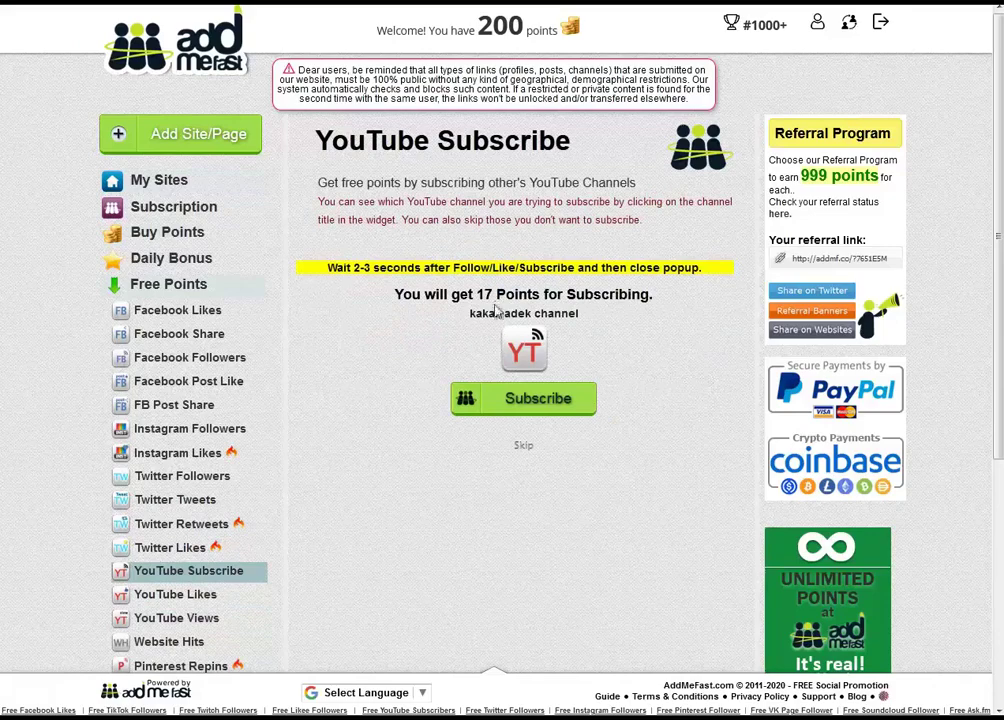
double_click(483, 294)
left_click(523, 445)
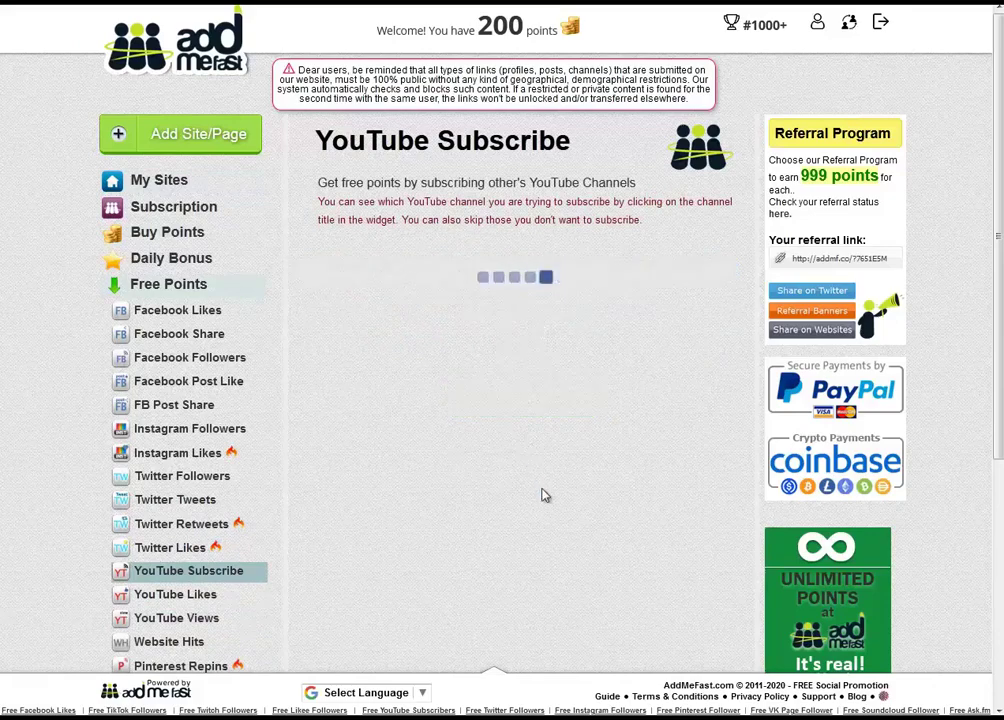
double_click(480, 294)
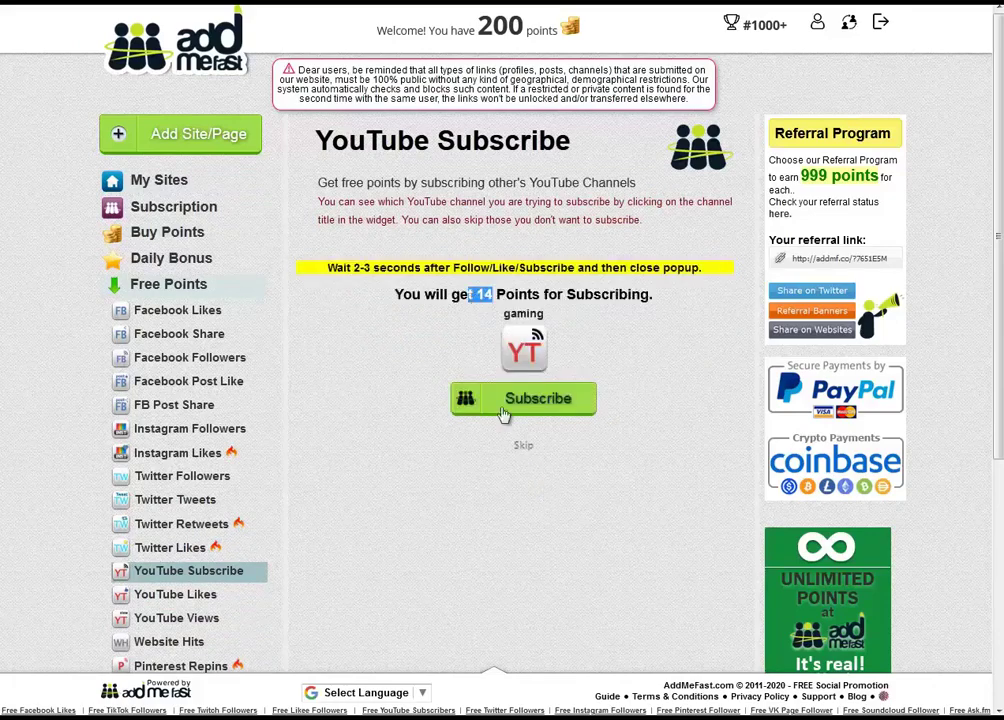
left_click(522, 449)
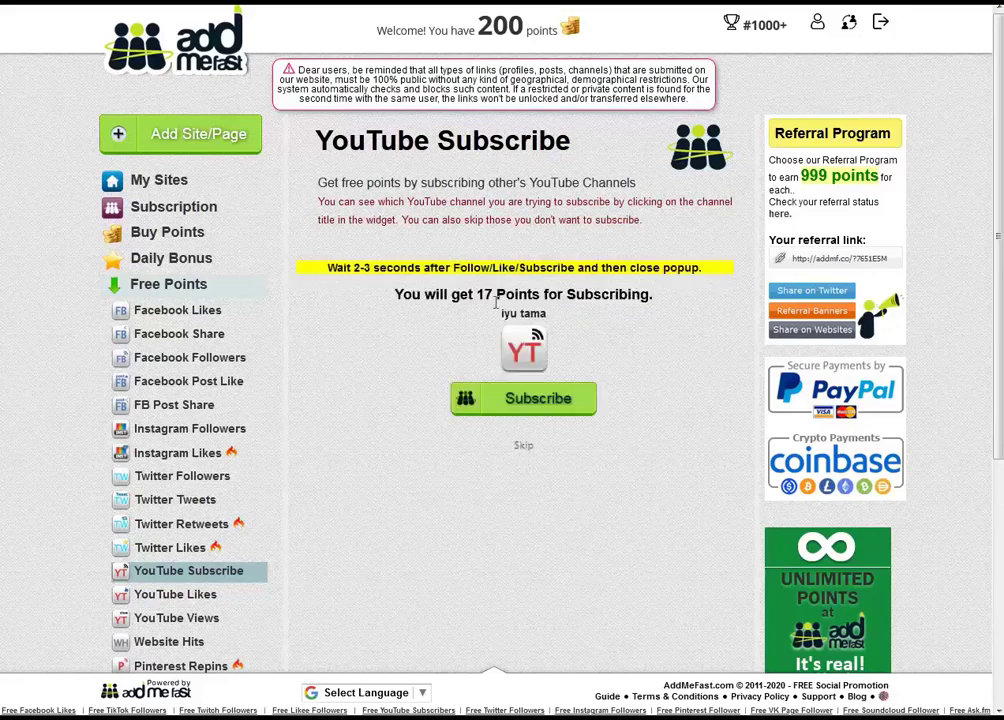
left_click_drag(484, 294, 493, 294)
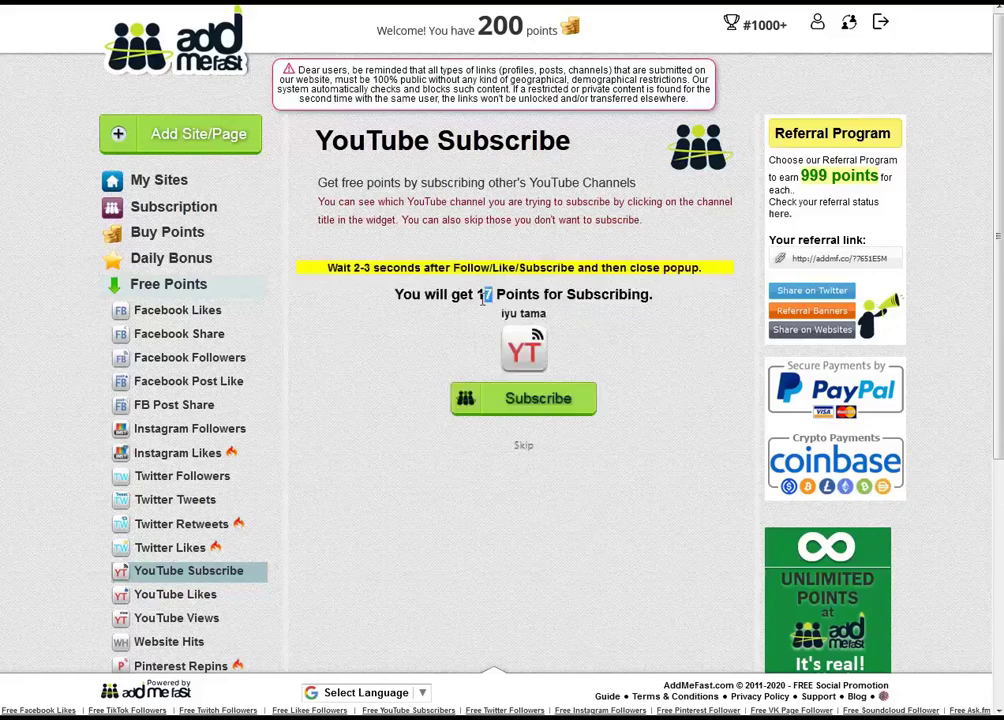
left_click(528, 400)
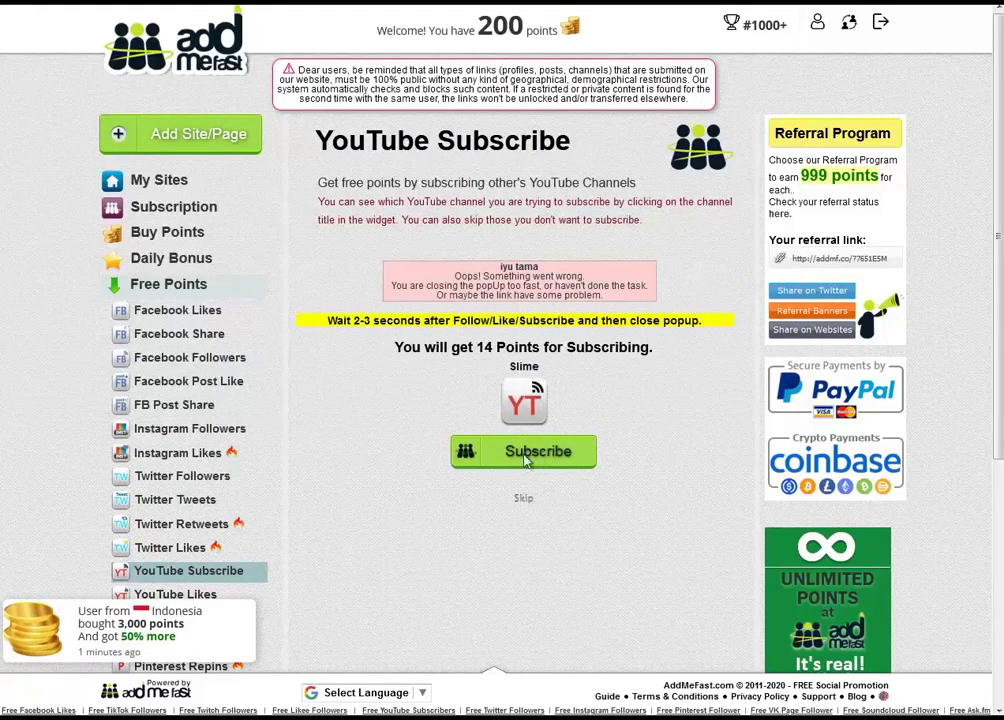
left_click(527, 455)
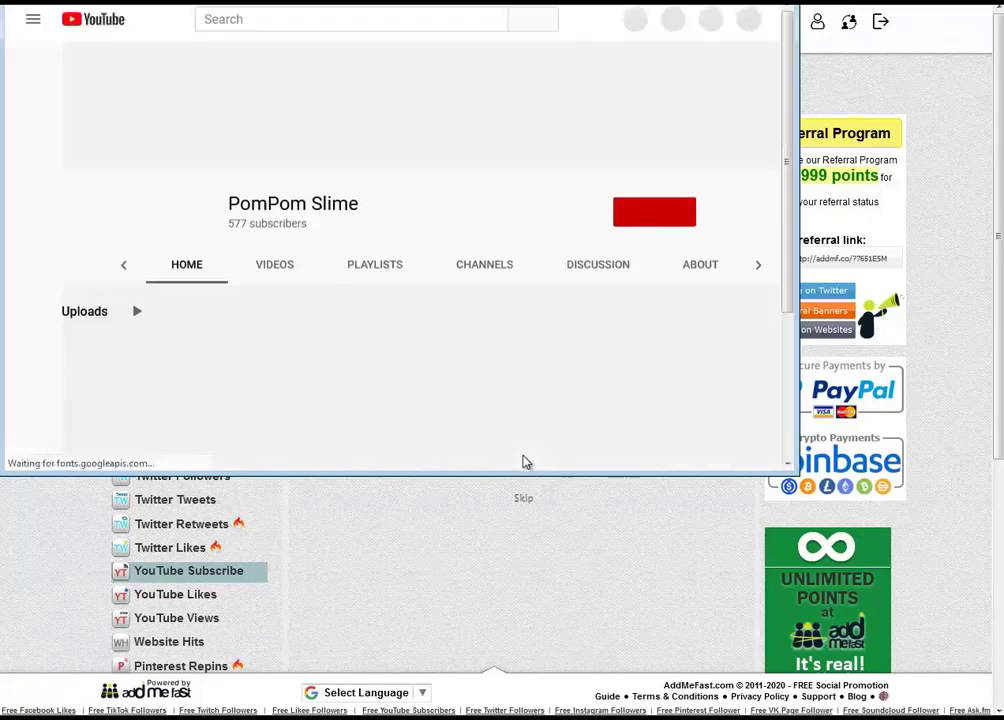
Subscribe to PomPom Slime after signing in, then to the 17-point TwerkOnlineApp channel, and close its window
left_click(658, 208)
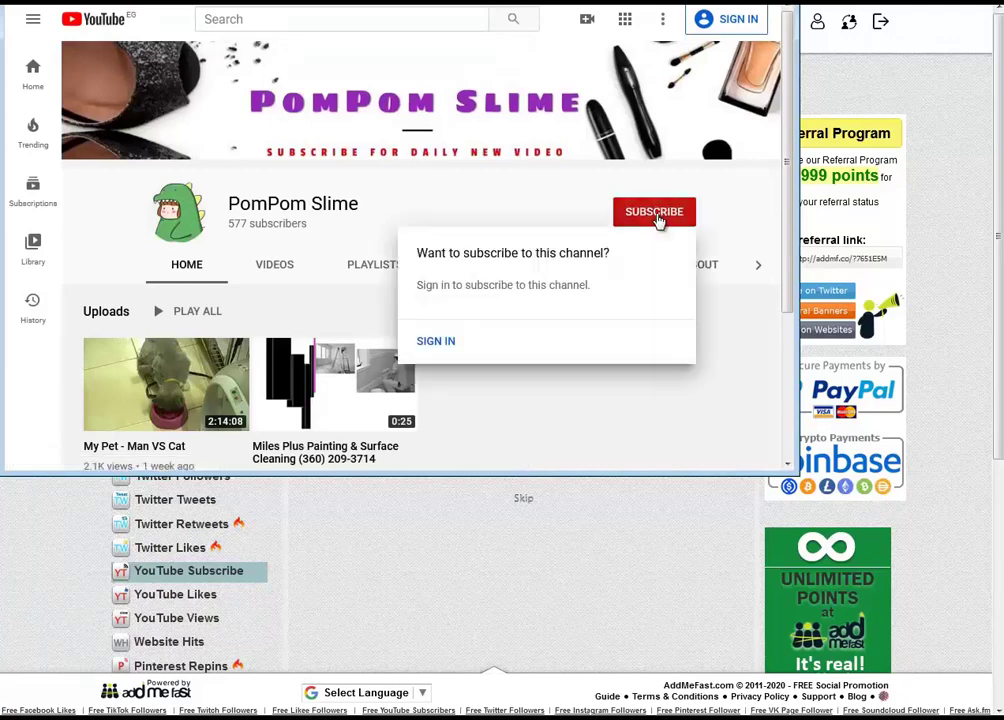
left_click(436, 341)
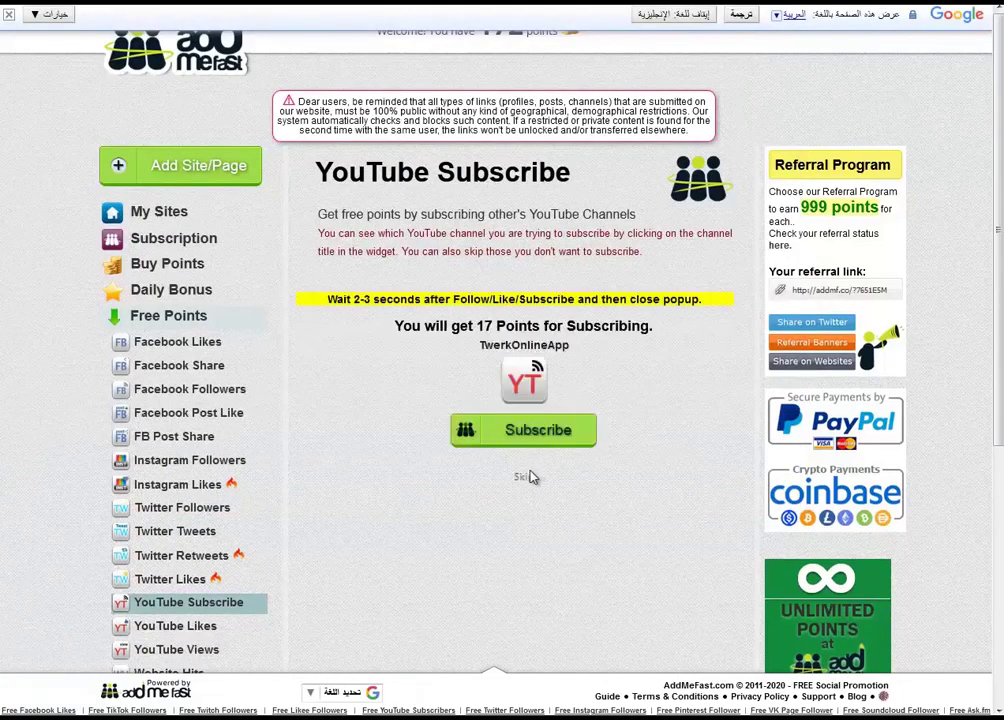
double_click(485, 326)
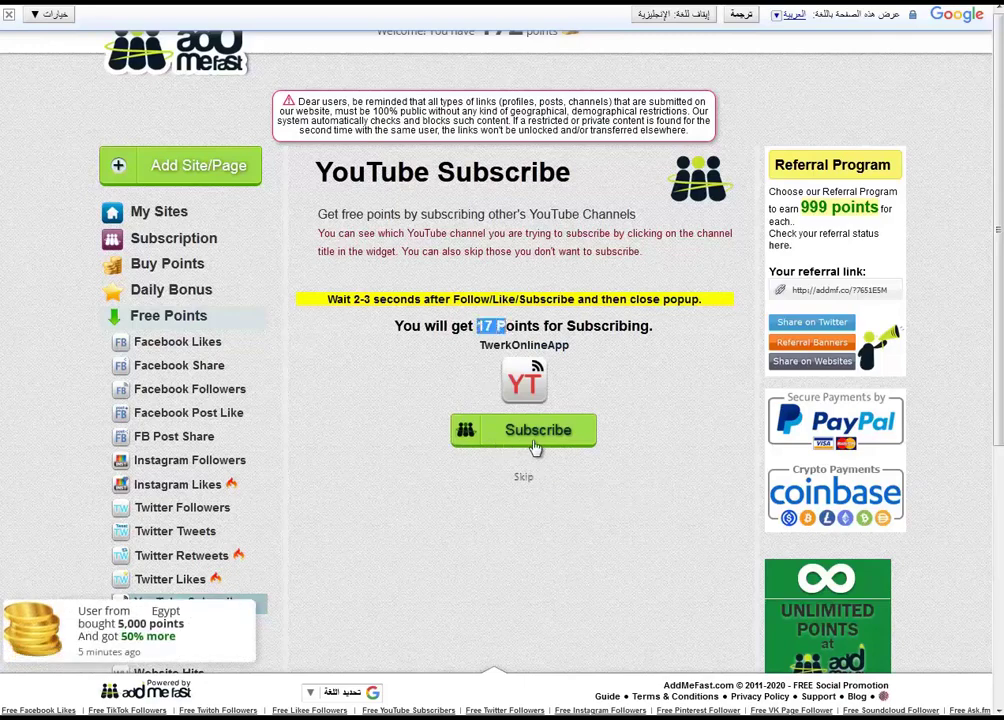
left_click(530, 430)
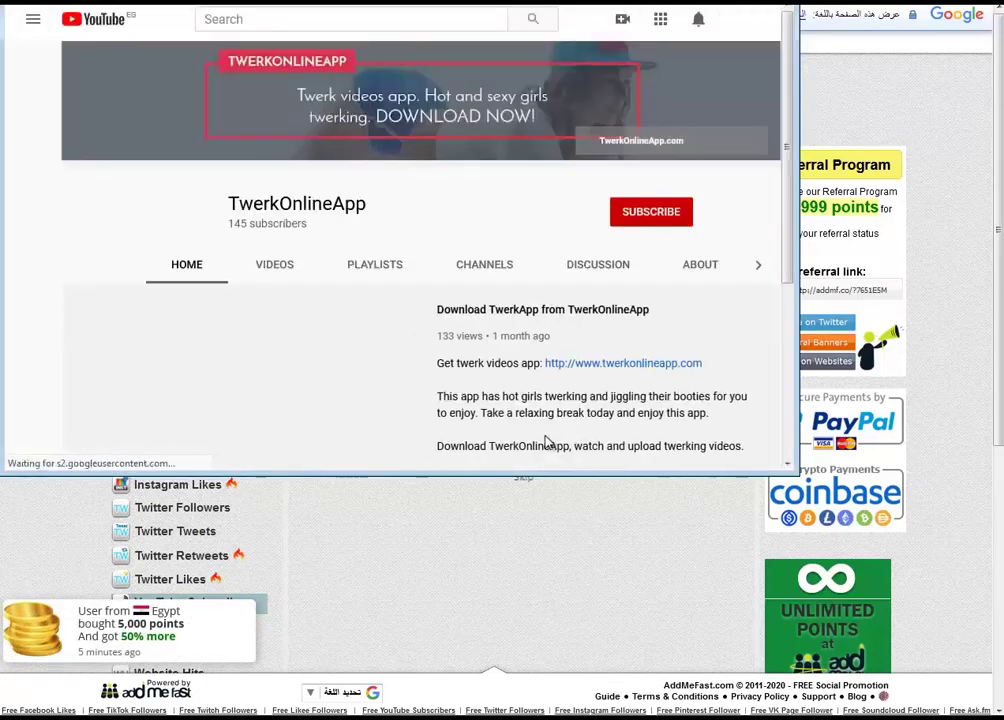
left_click(656, 217)
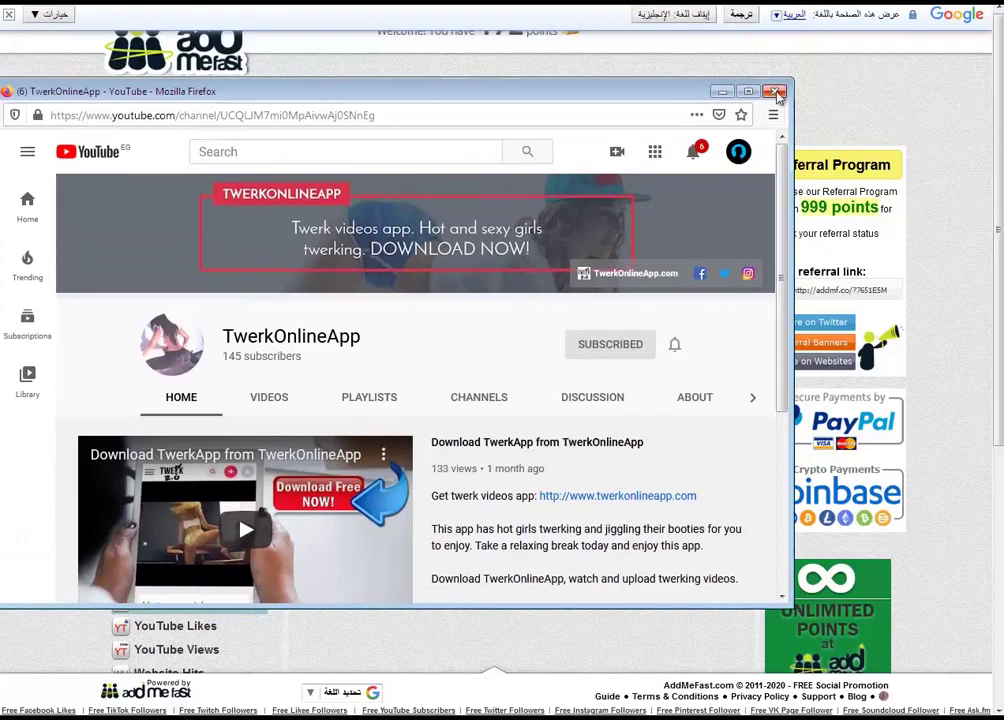
left_click(777, 93)
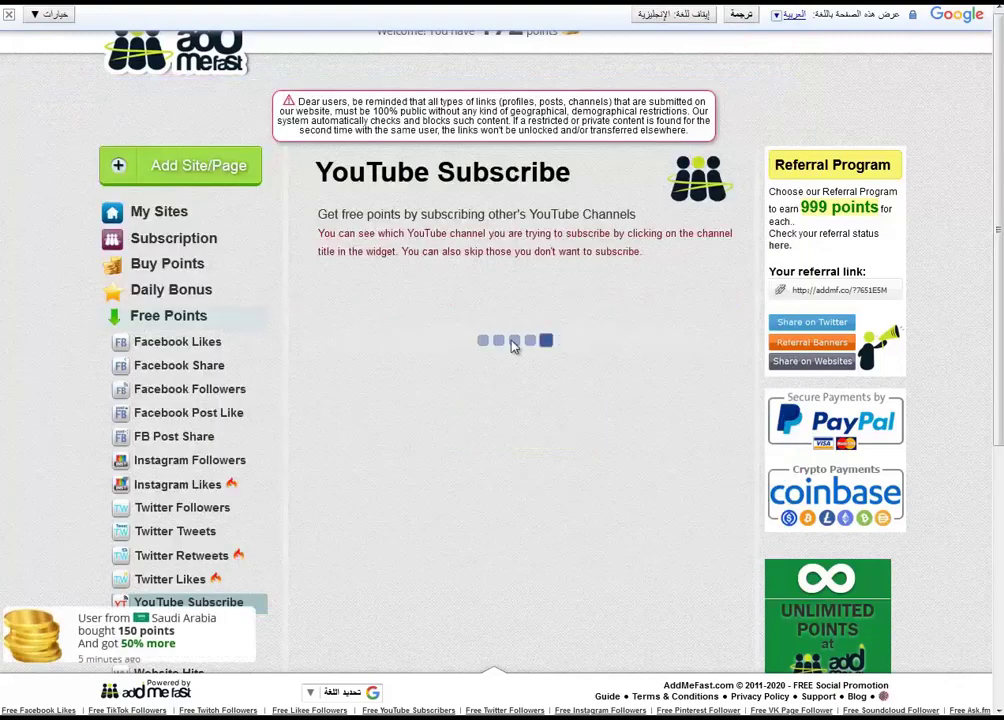
Confirm the 17 credited points and move on to the Instagram Followers earning page
left_click_drag(497, 308, 588, 309)
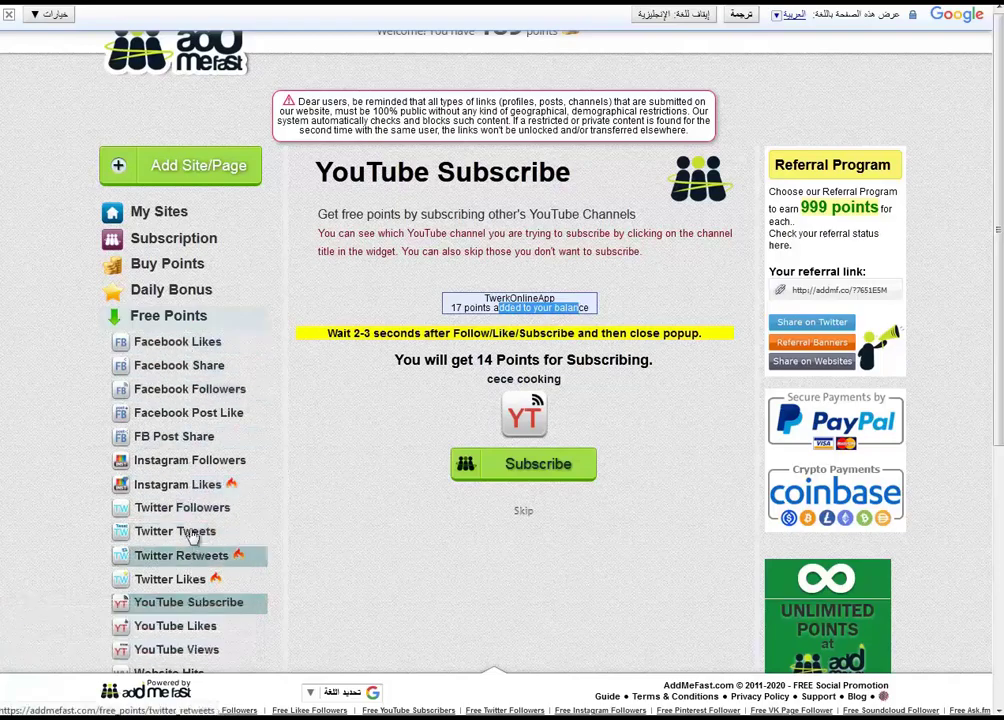
left_click(190, 460)
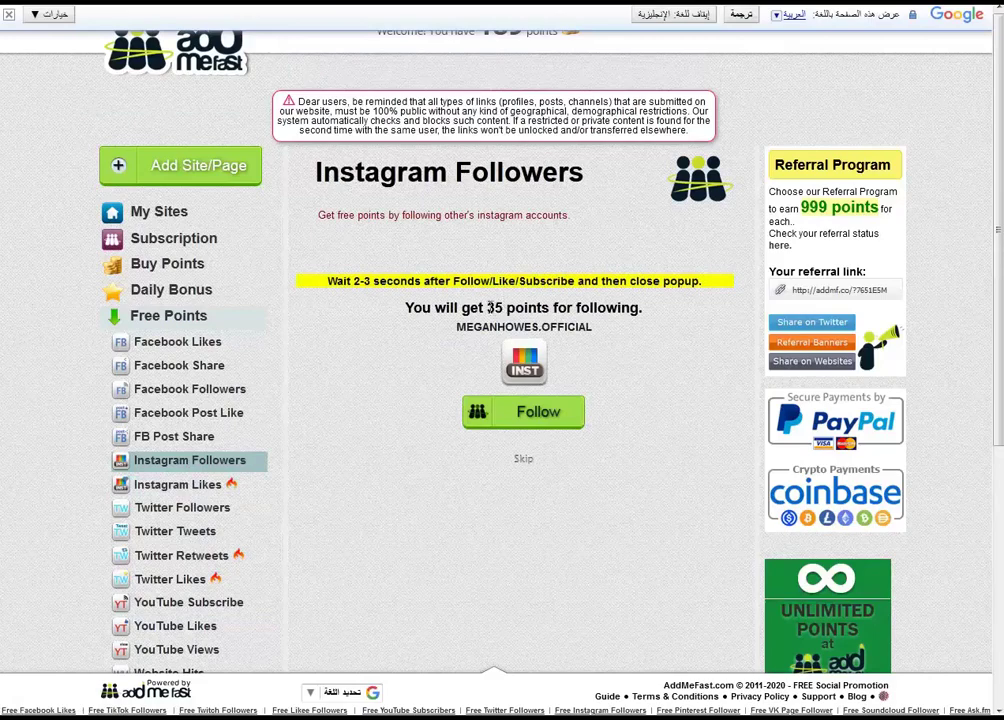
Follow the offered 35-point Instagram account and close its window to collect the points
double_click(490, 307)
left_click(538, 415)
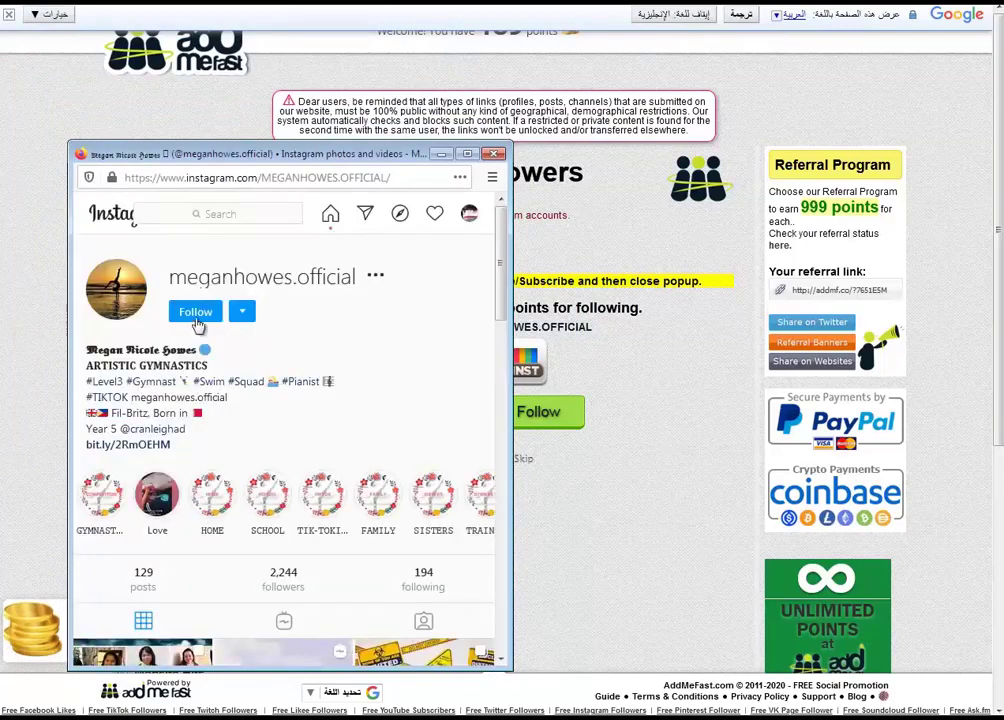
left_click(190, 313)
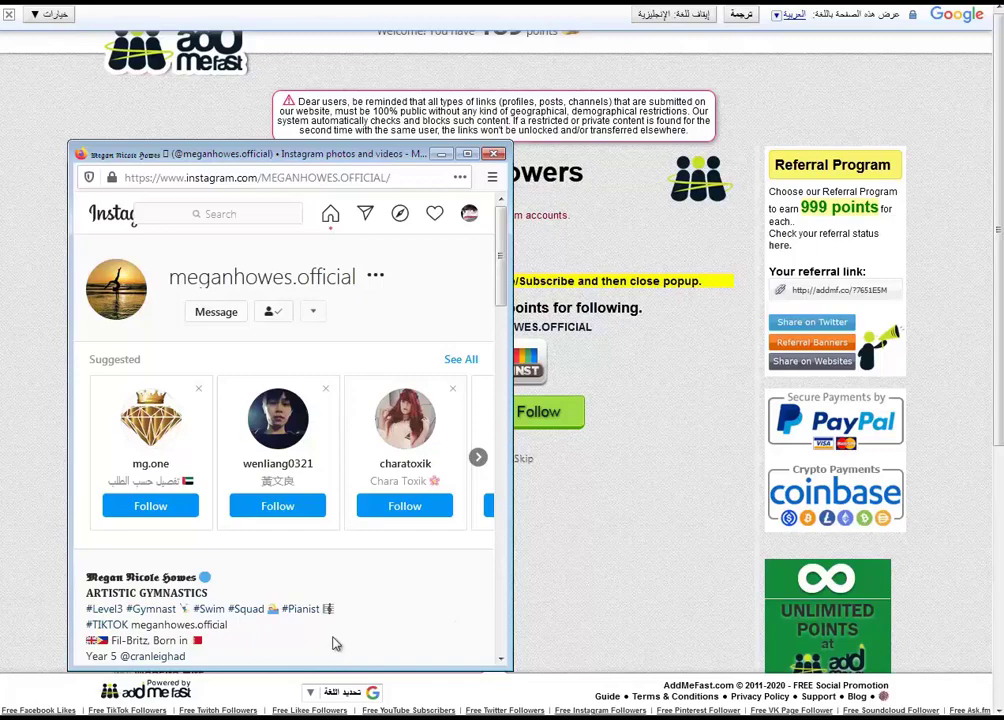
left_click(493, 153)
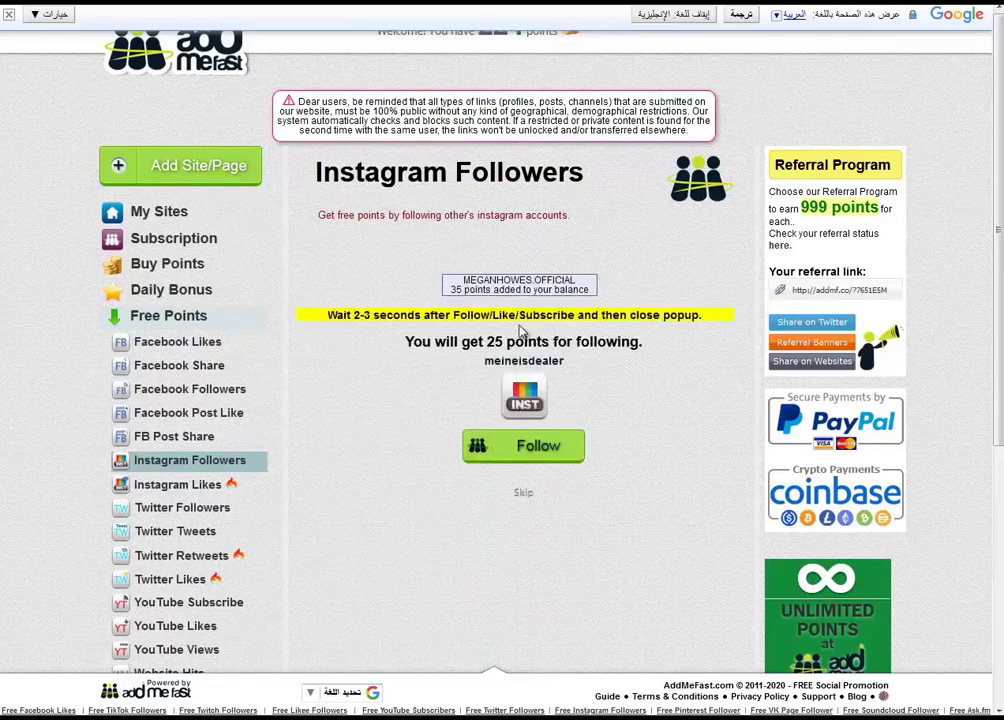
Check the 35-point confirmation, then look at the Facebook share and Facebook Followers tasks
left_click_drag(450, 289, 589, 289)
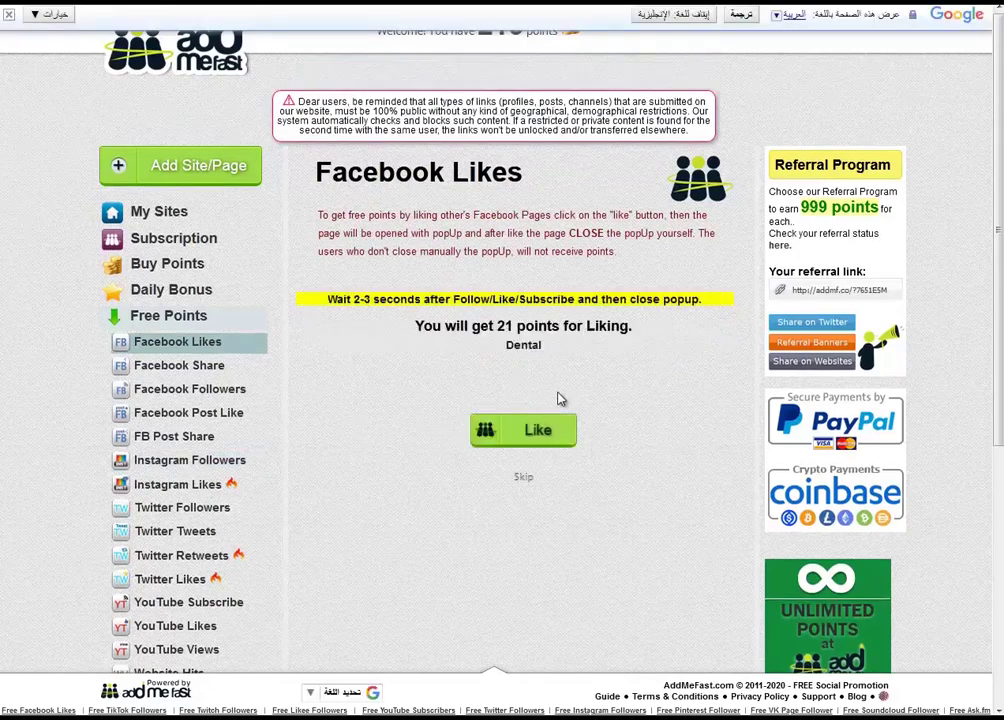
left_click_drag(470, 326, 546, 327)
left_click(214, 372)
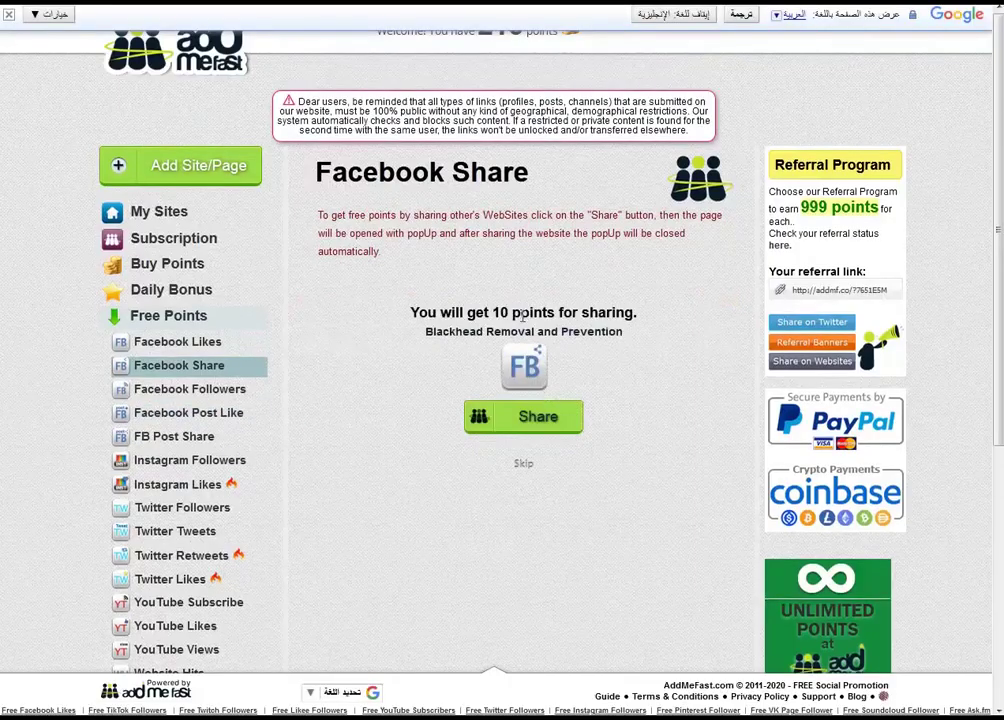
left_click_drag(484, 312, 521, 313)
left_click(228, 394)
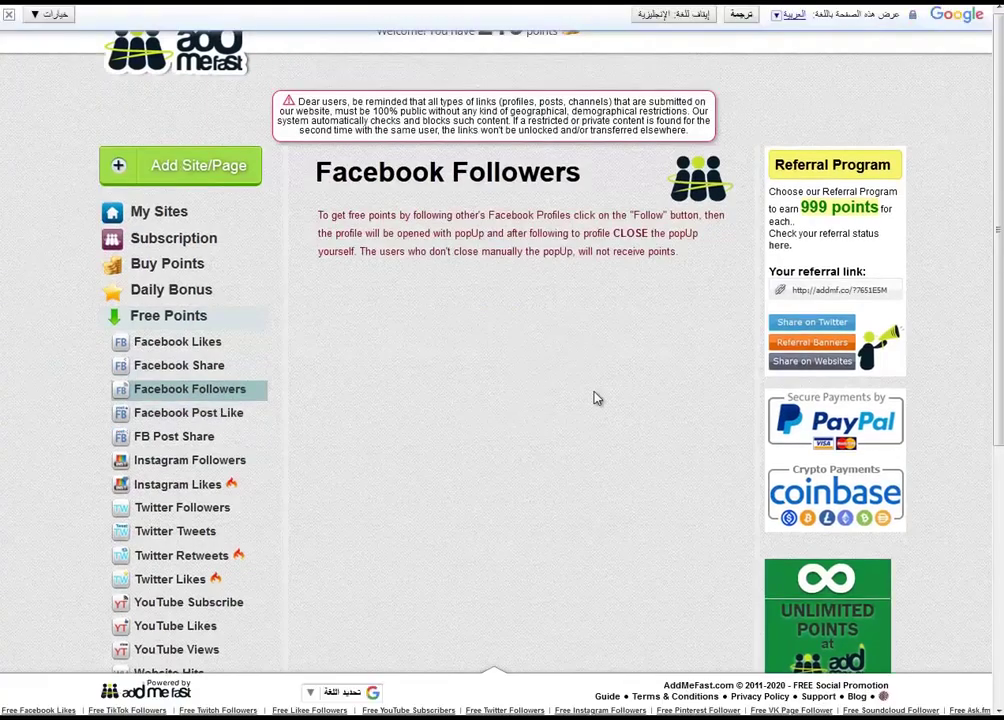
Look at Twitter Followers, then open the 7-point Pinterest Repins task and close the translation bar
left_click_drag(515, 326, 455, 327)
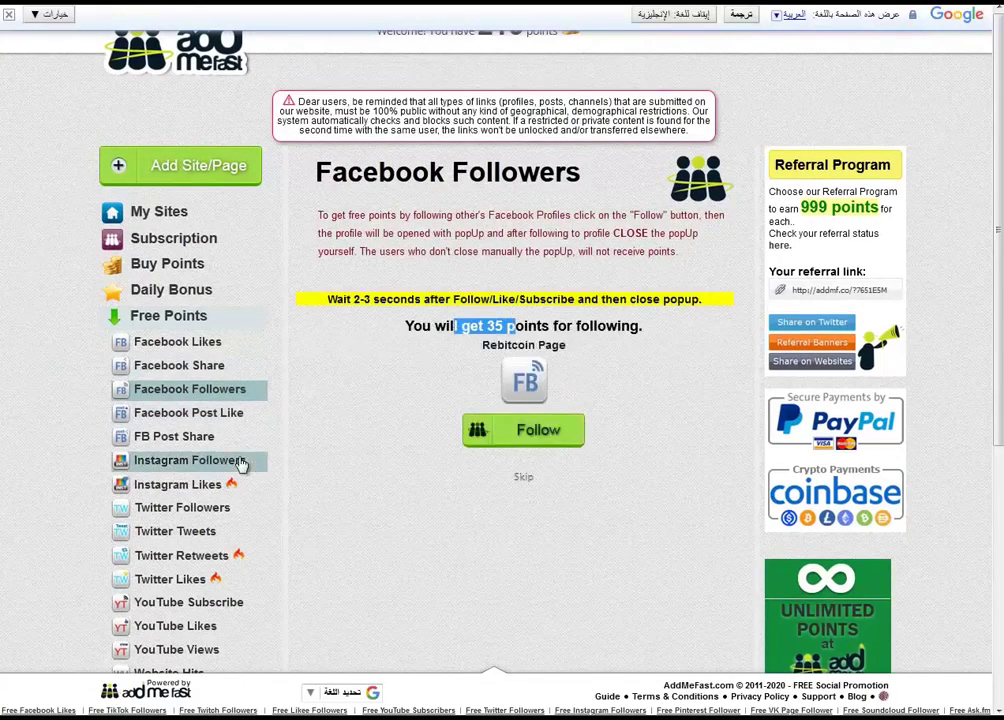
left_click(205, 510)
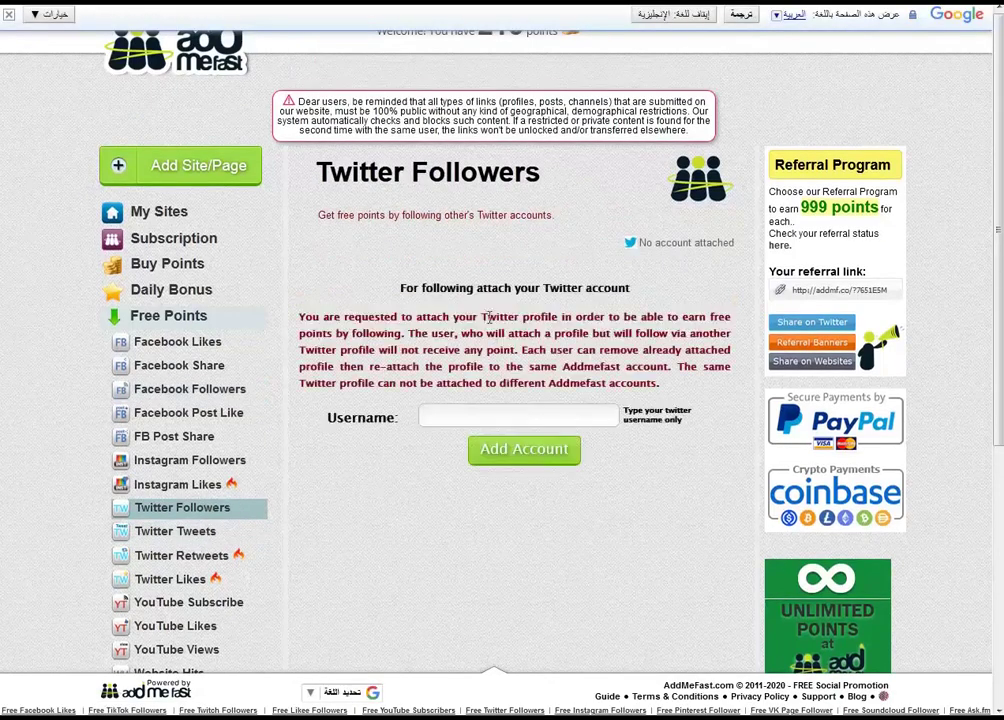
left_click(460, 413)
scroll(291, 560, "down", 3)
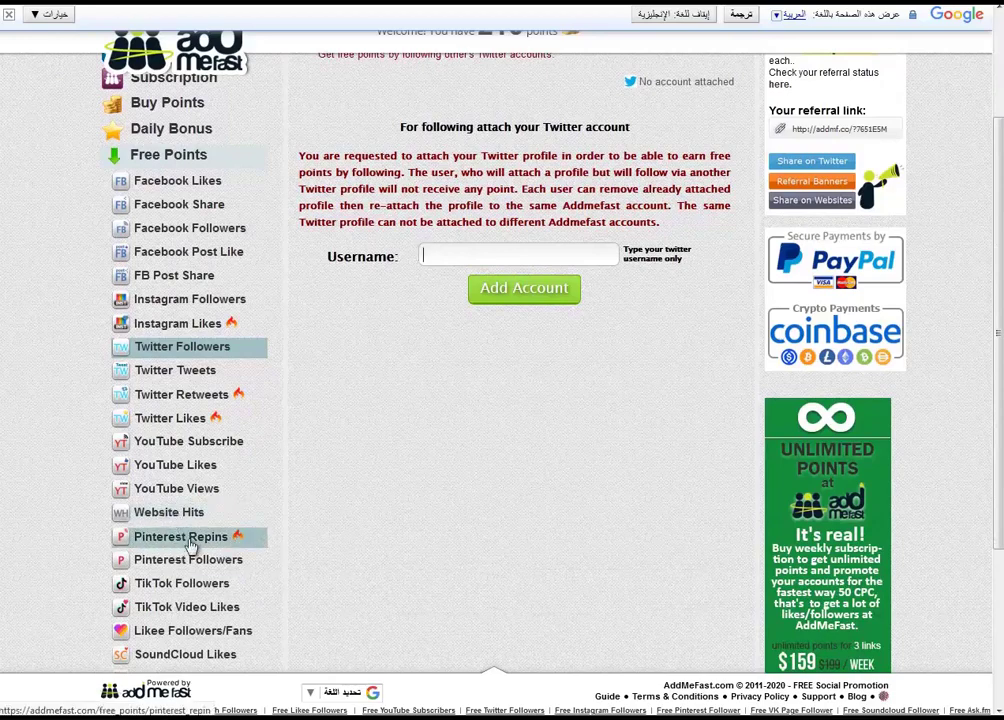
left_click(192, 537)
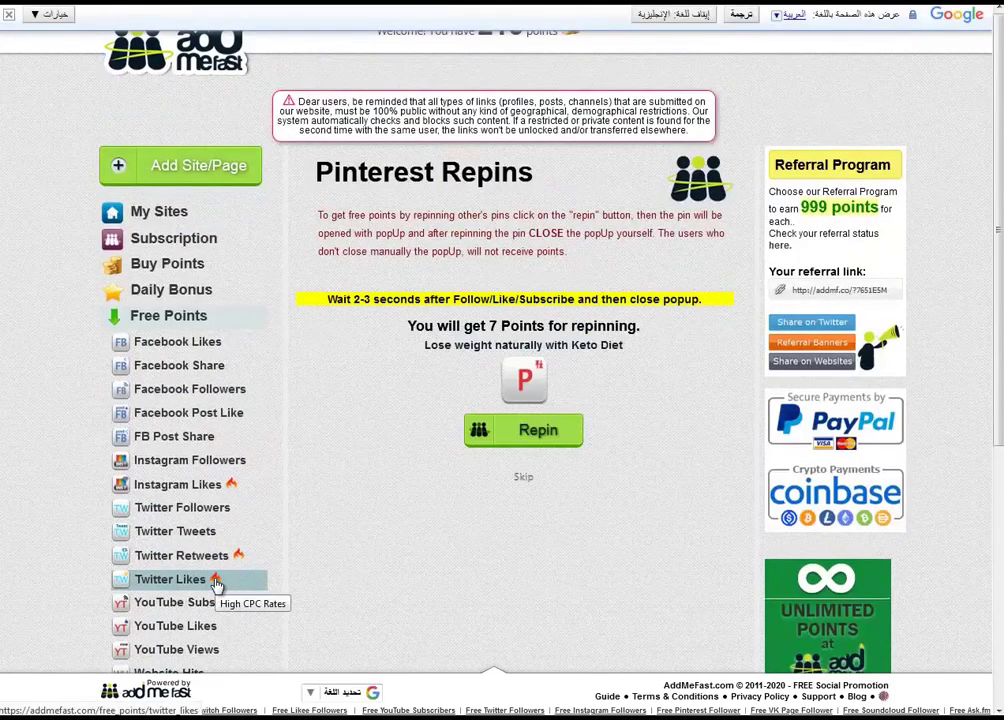
scroll(240, 596, "down", 5)
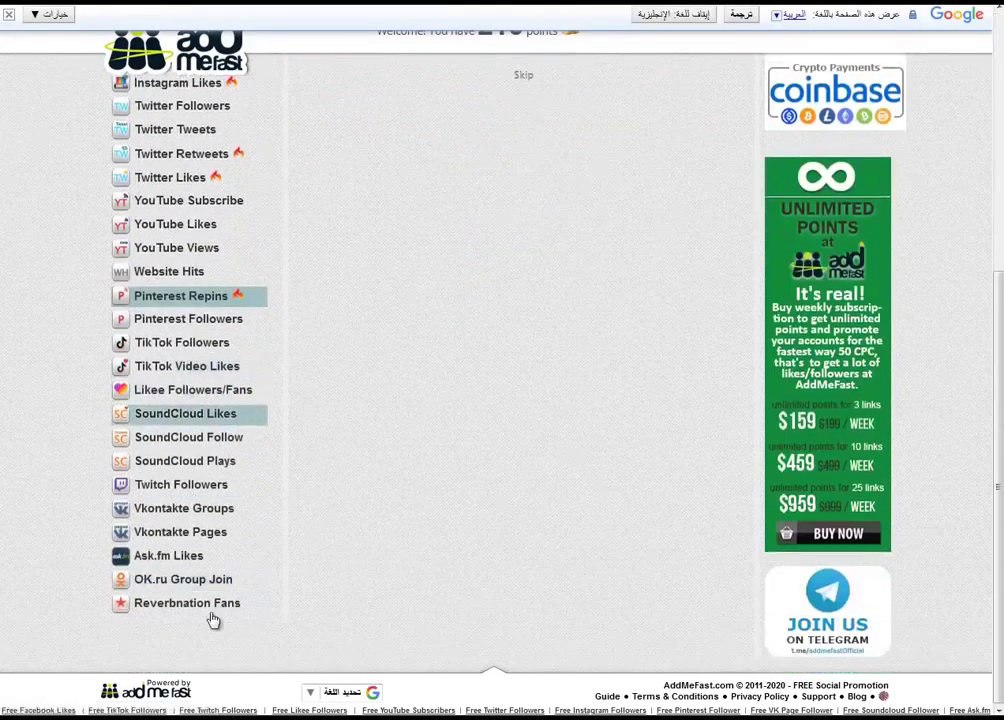
scroll(213, 645, "up", 5)
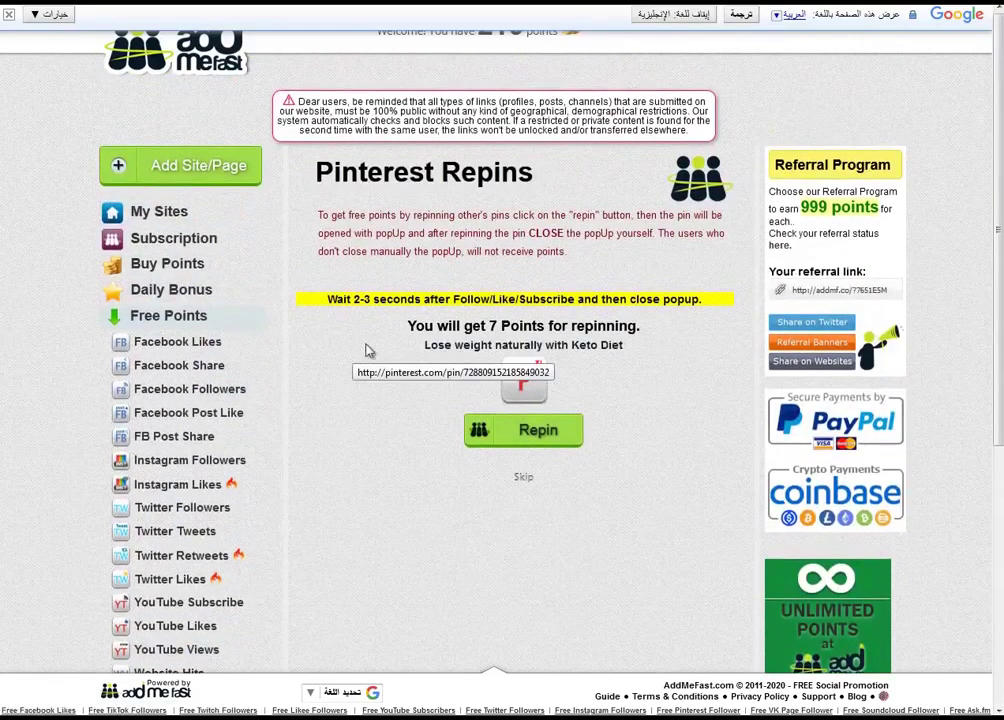
left_click(8, 15)
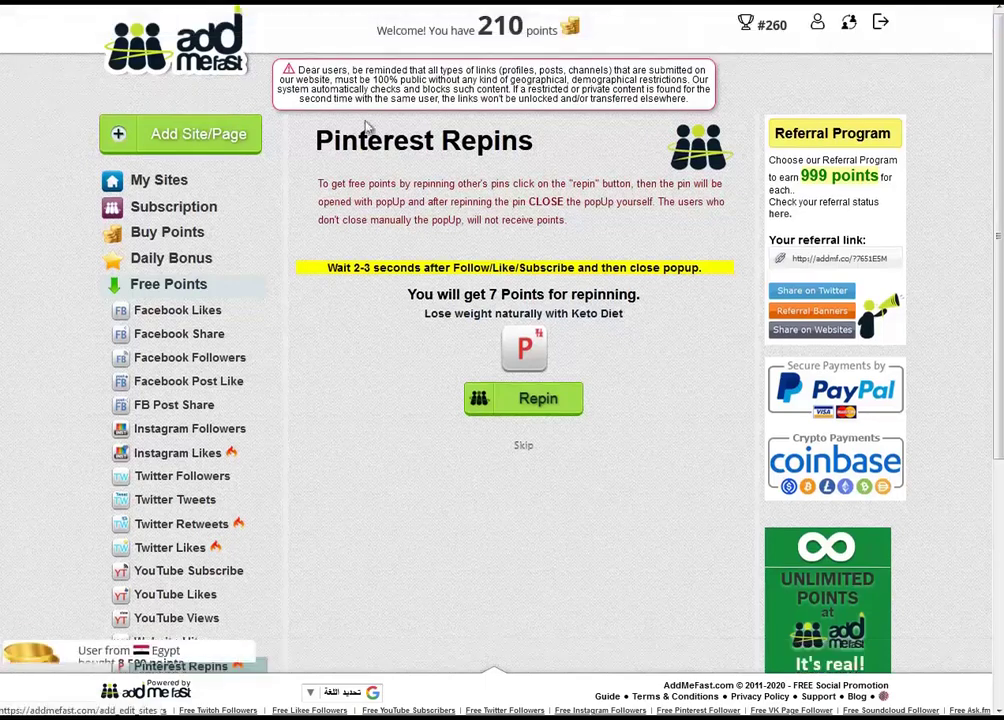
Check that the mit3mr.com sub campaign shows 3 clicks in My Sites, then open a new browser tab
left_click(160, 181)
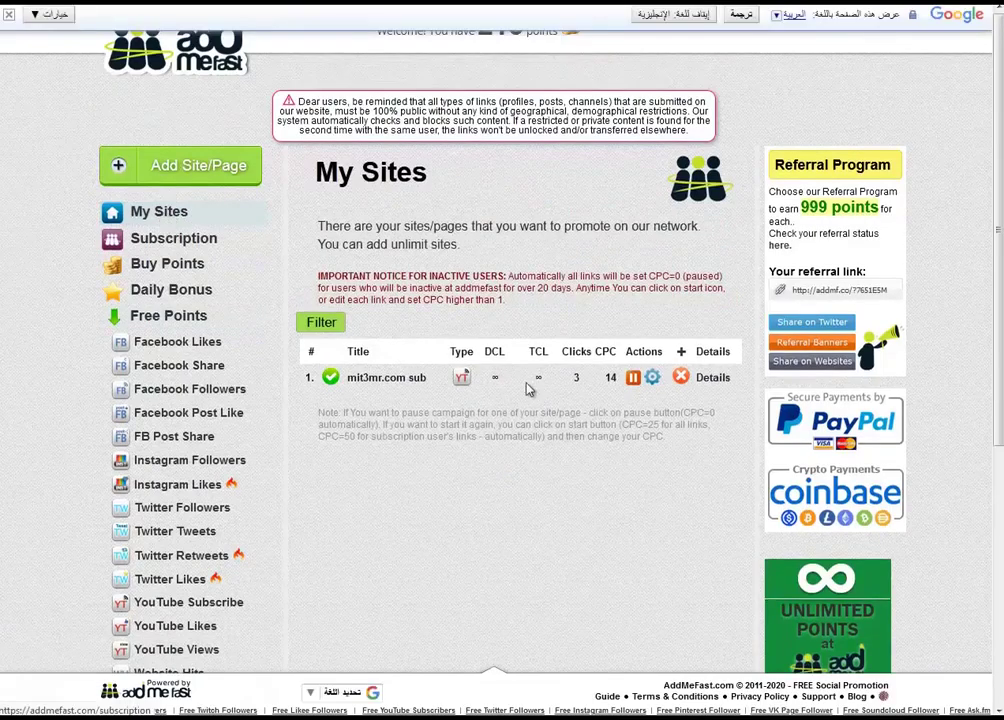
double_click(577, 379)
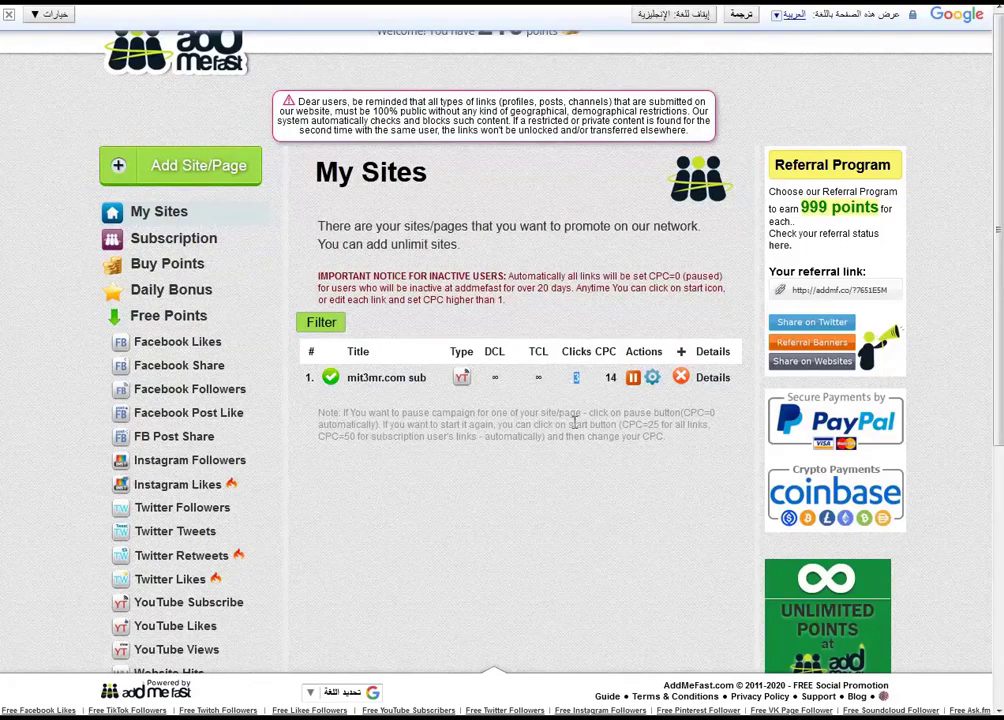
left_click(9, 14)
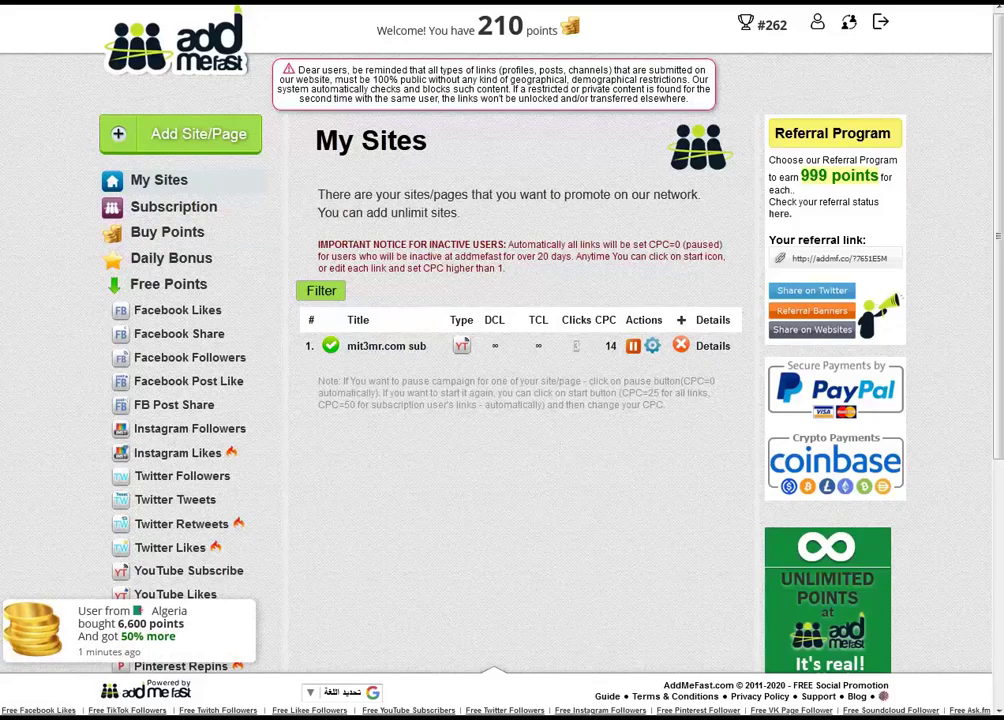
key("ctrl+t")
Search the web for 'kingdom', then go to kingdomlikes.com from the address bar
type("k")
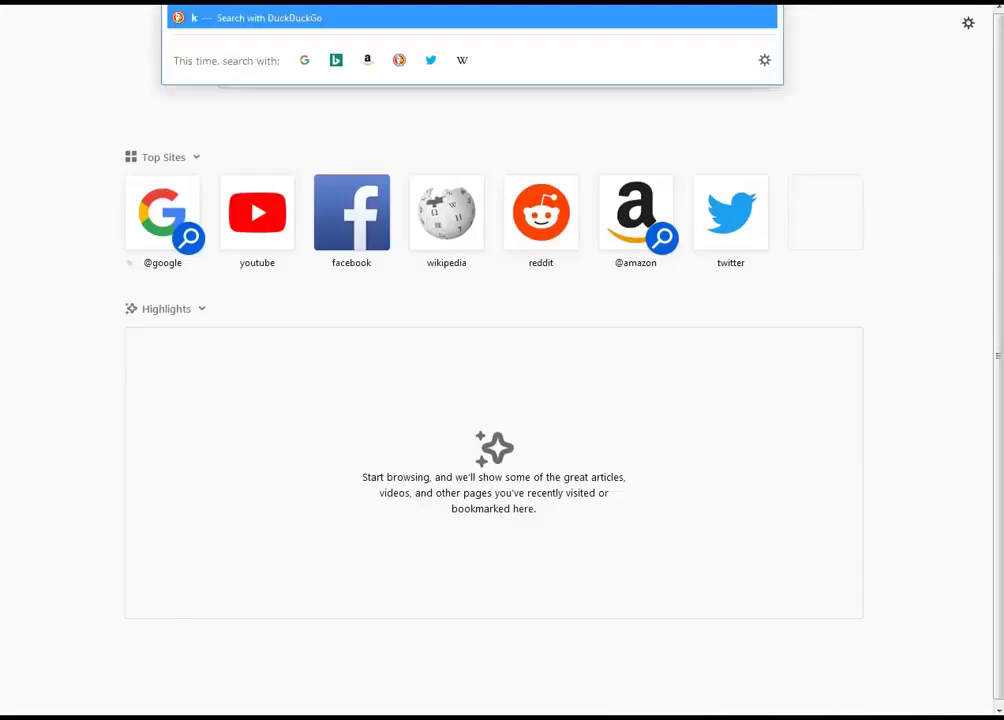
type("ing")
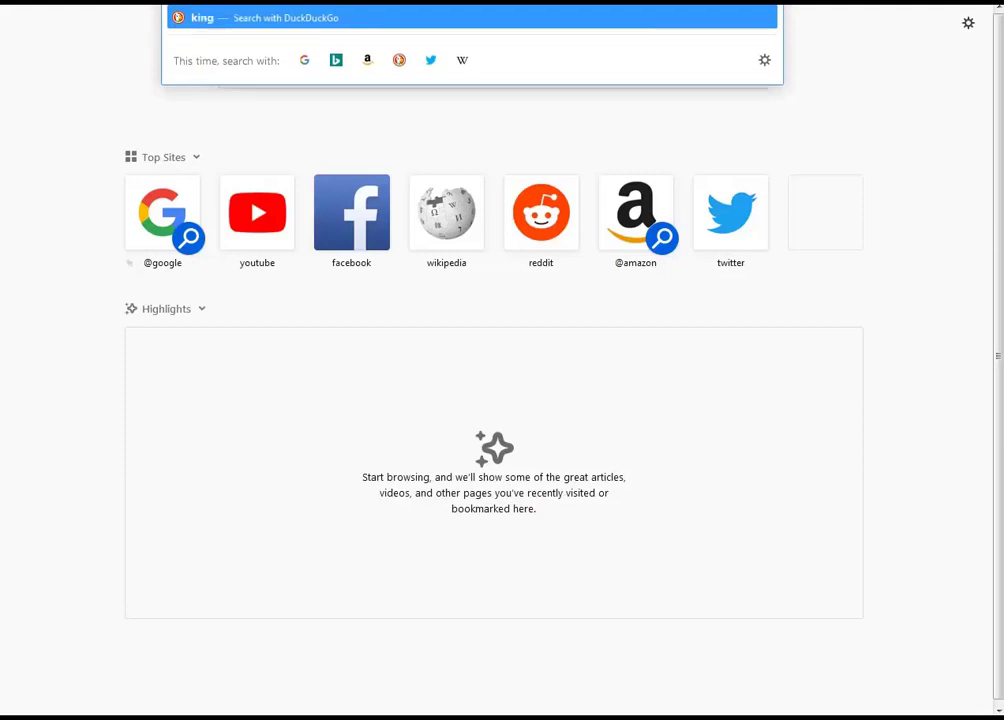
type("dom")
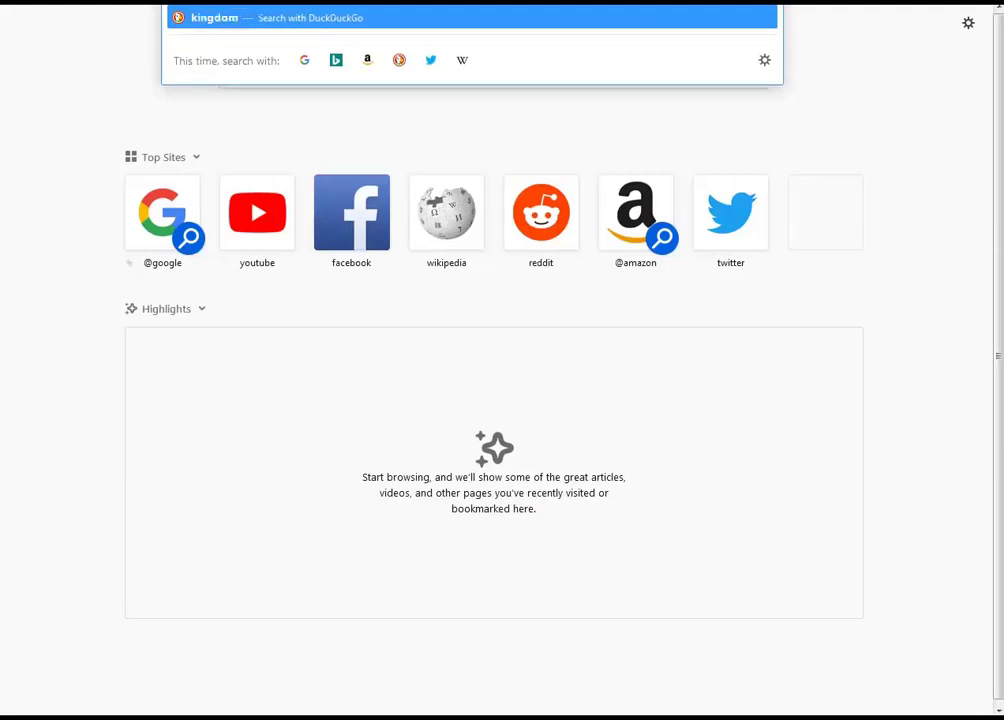
key("Return")
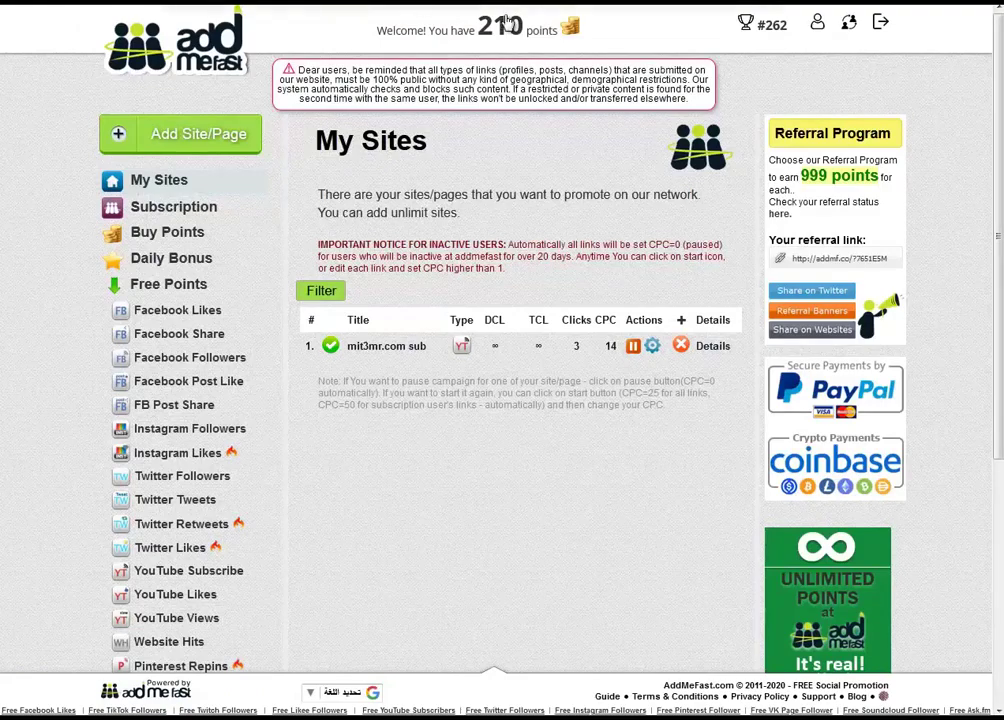
key("ctrl+l")
type("k")
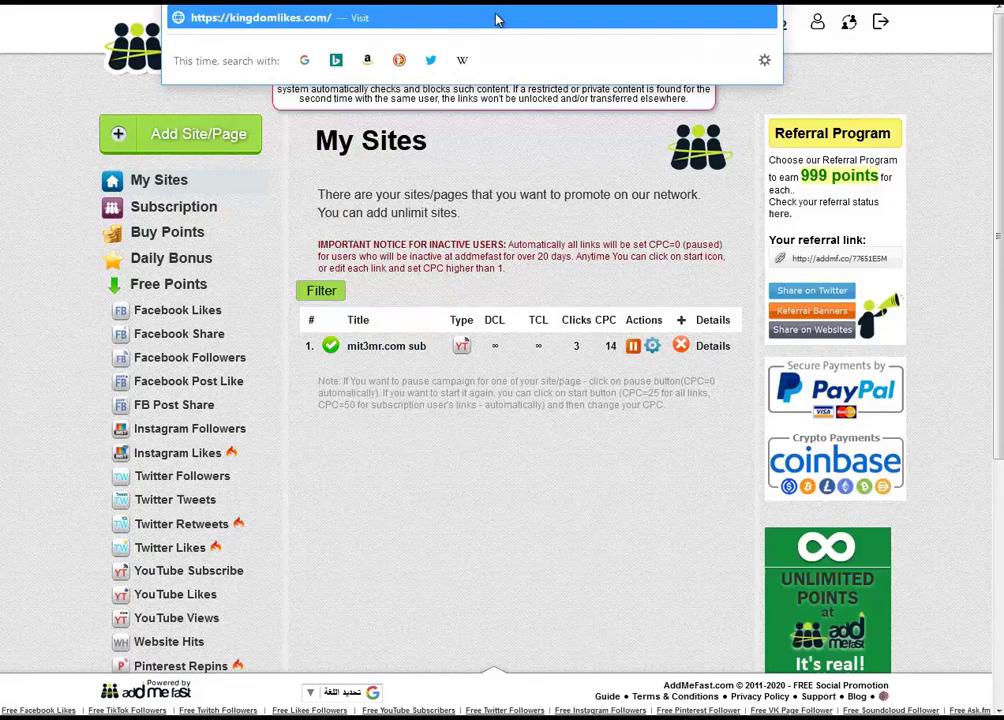
key("Escape")
key("Return")
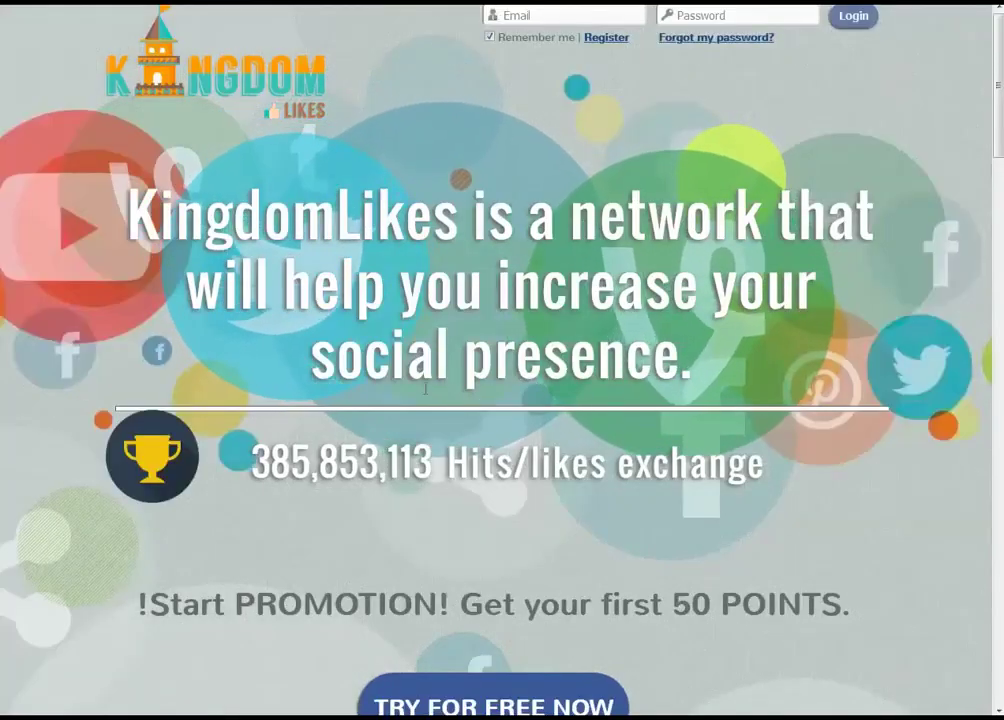
Fill the KingdomLikes registration form with the copied temporary e-mail and the password entered twice
left_click(614, 40)
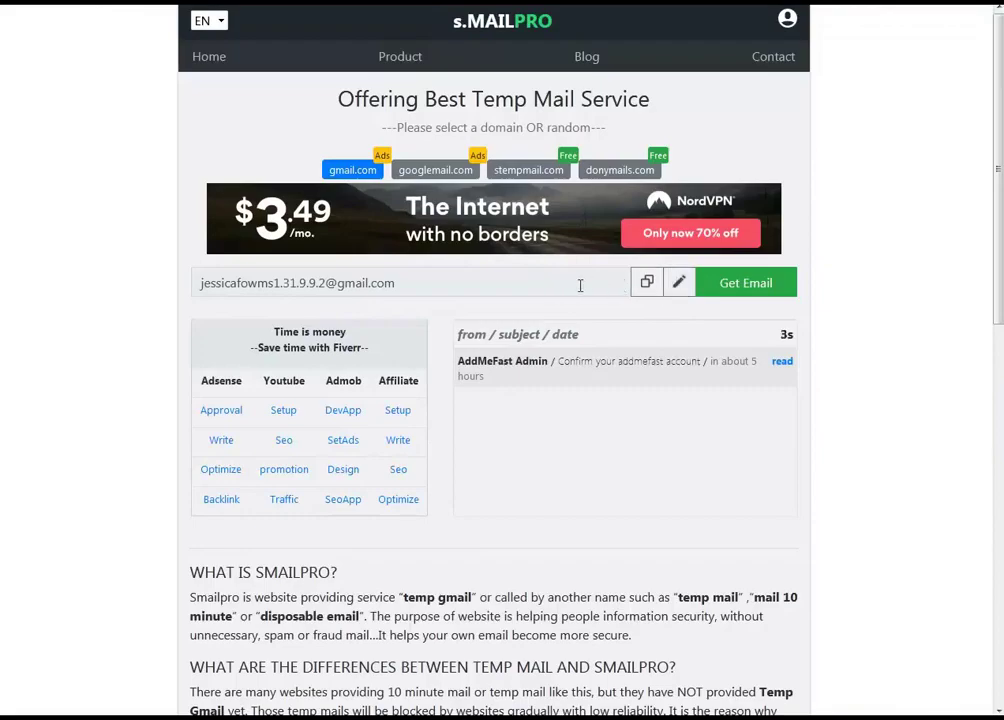
left_click(647, 282)
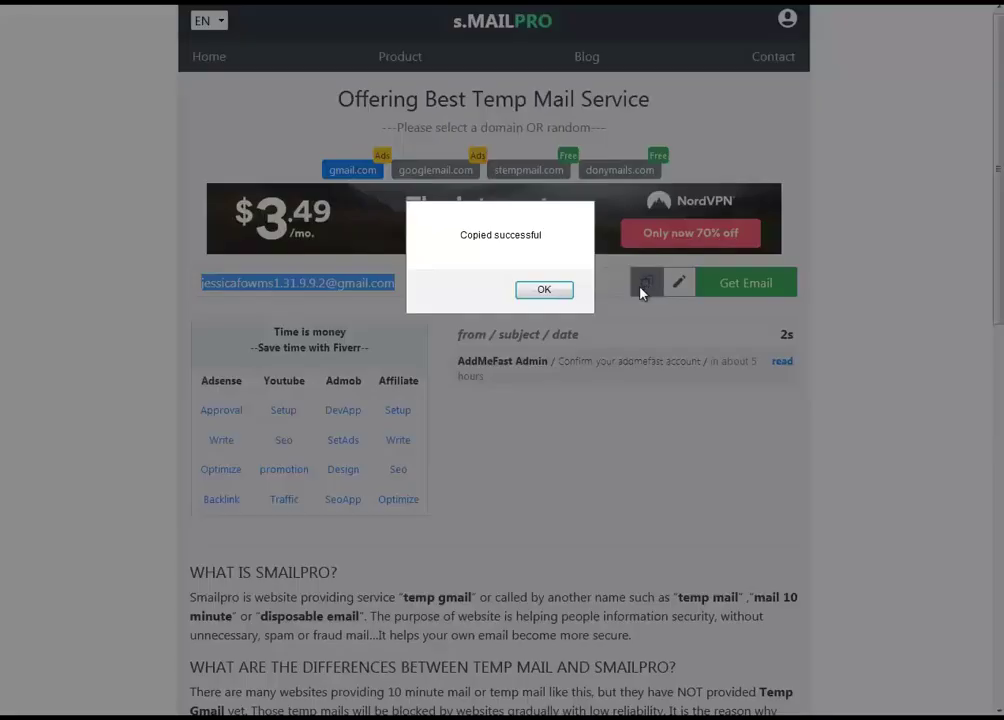
left_click(542, 290)
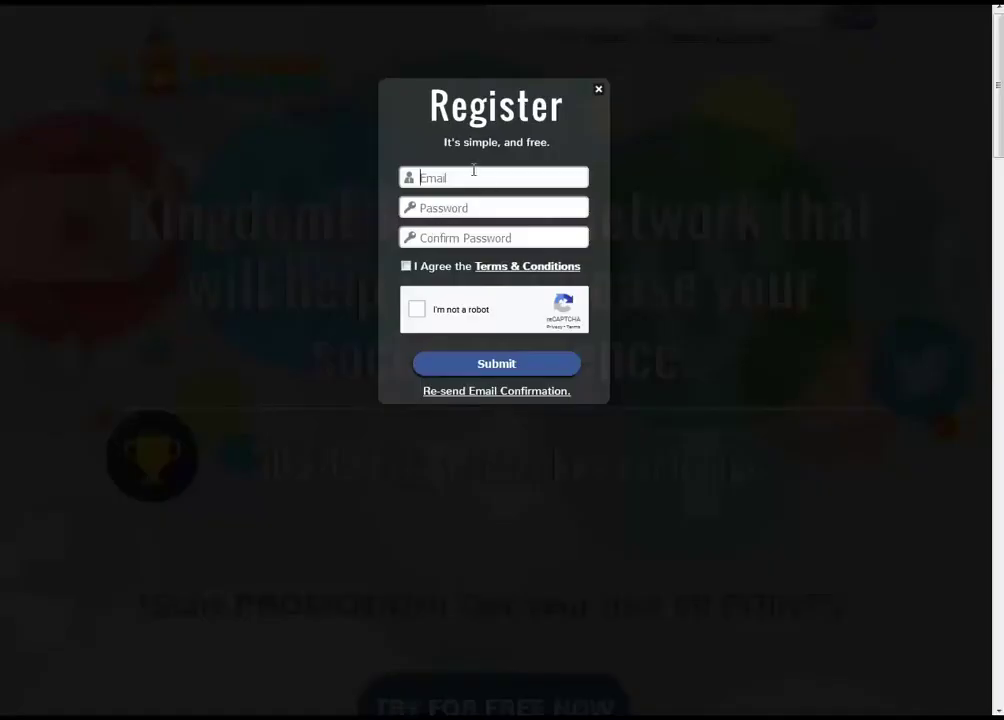
key("ctrl+v")
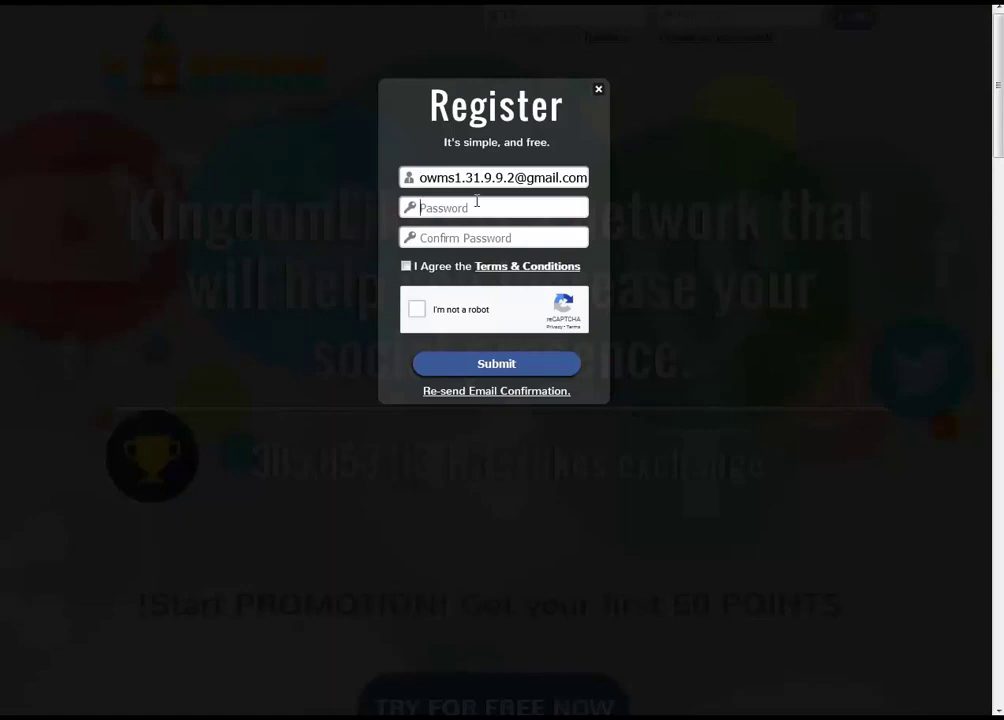
type("1••••••")
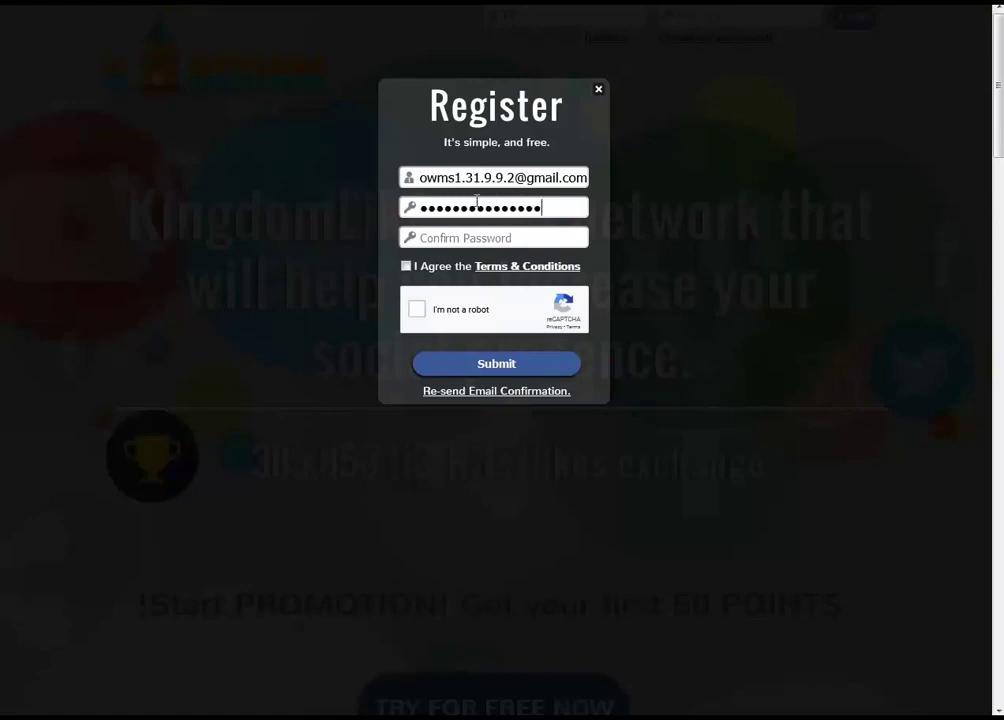
key("Tab")
type("•")
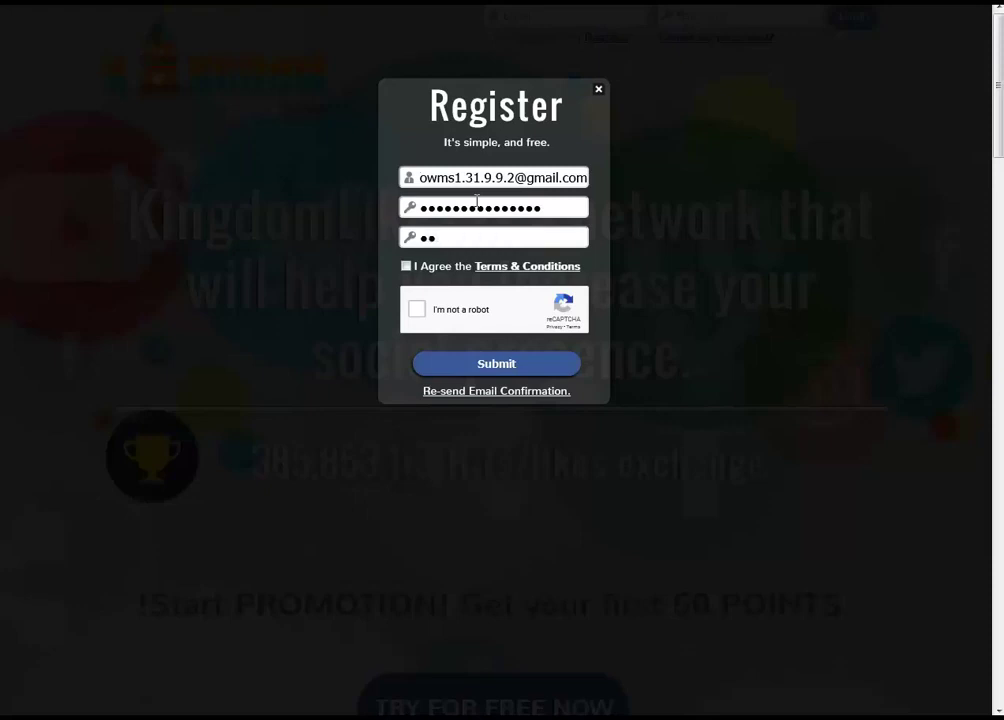
type("••••••••••")
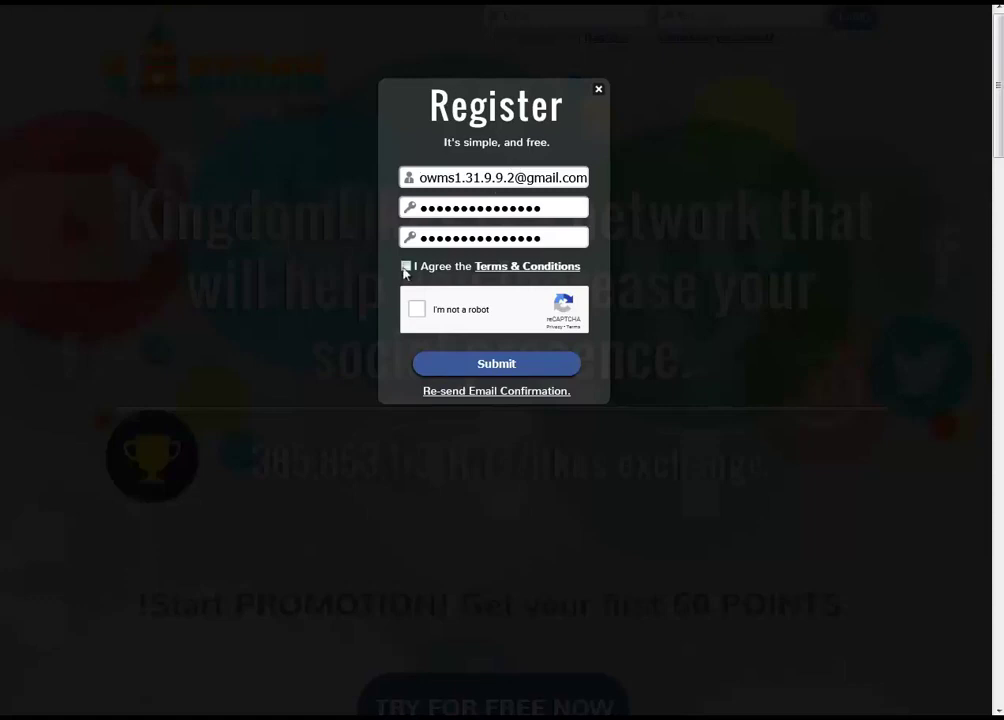
Accept the Terms, pass the reCAPTCHA, submit the registration and return to the temp inbox
left_click(406, 266)
left_click(419, 315)
left_click(505, 366)
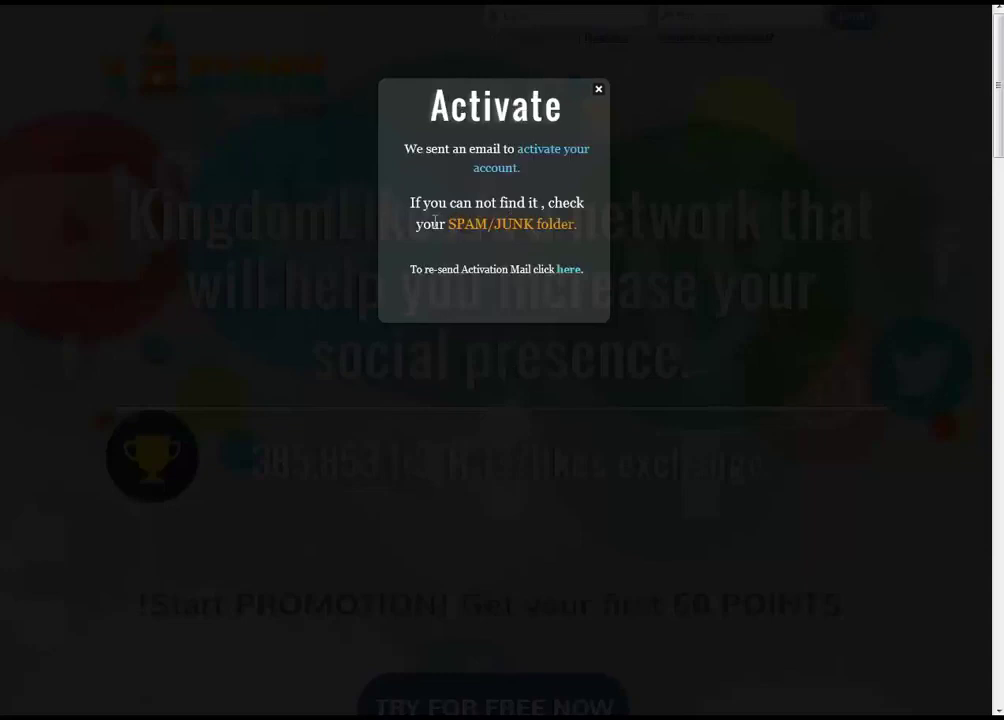
left_click_drag(418, 224, 562, 224)
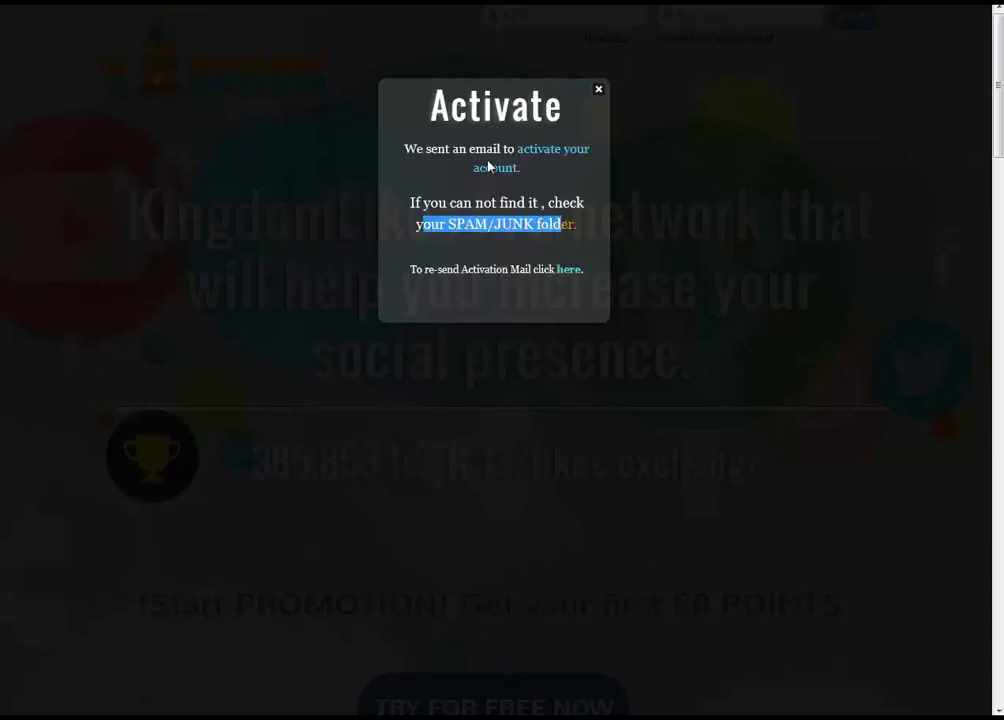
triple_click(425, 148)
left_click(427, 148)
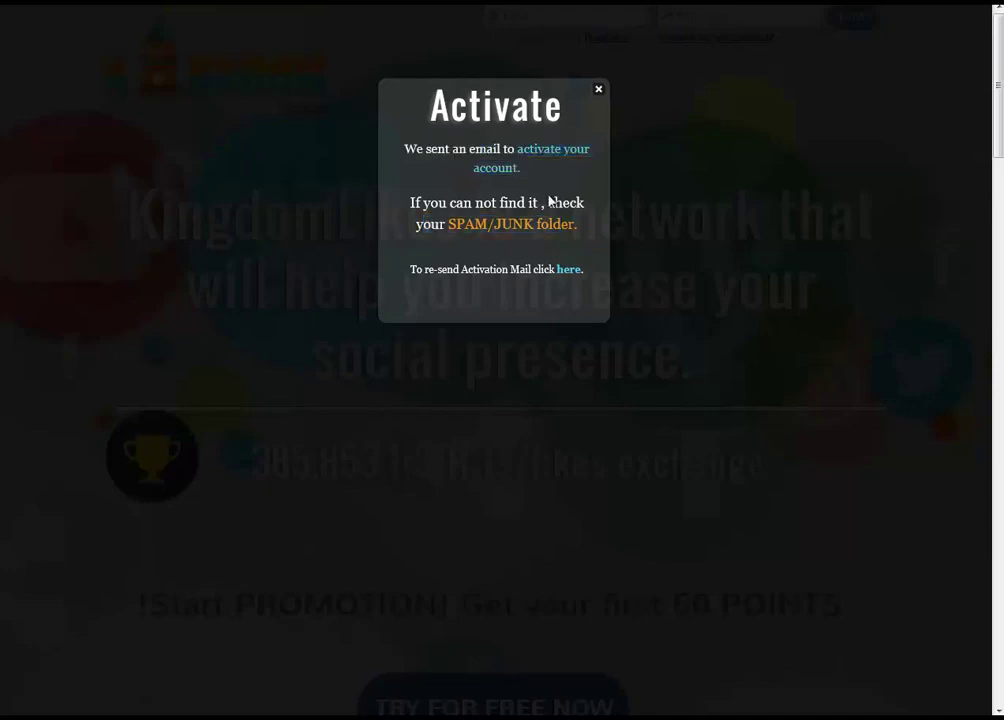
key("ctrl+Tab")
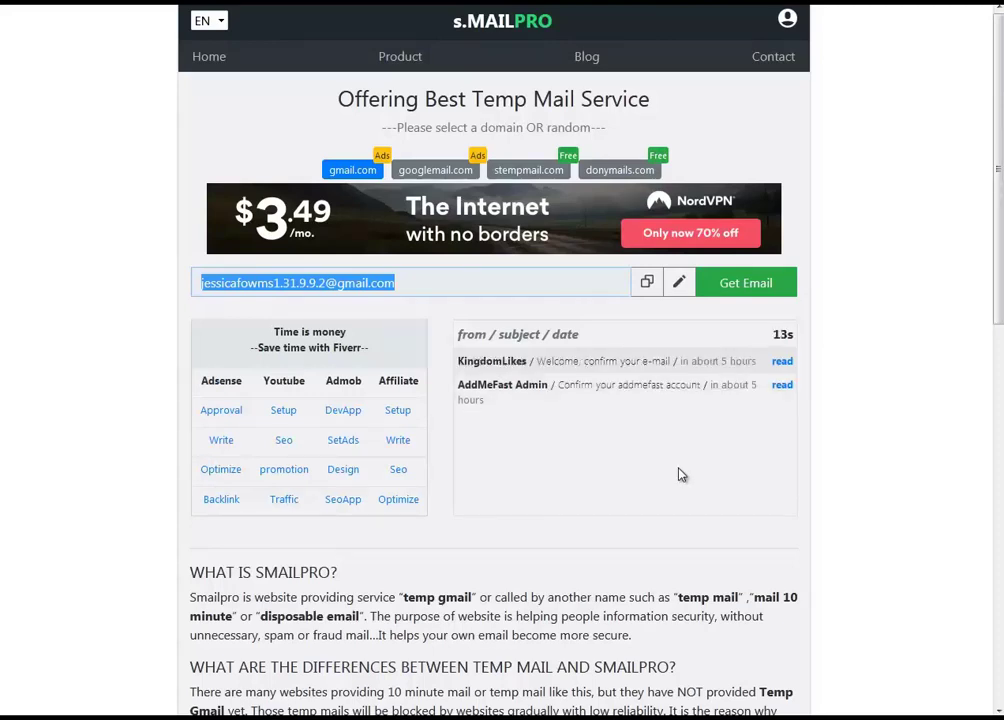
Open the KingdomLikes confirmation e-mail in s.MAILPRO and follow its account activation link
left_click(782, 364)
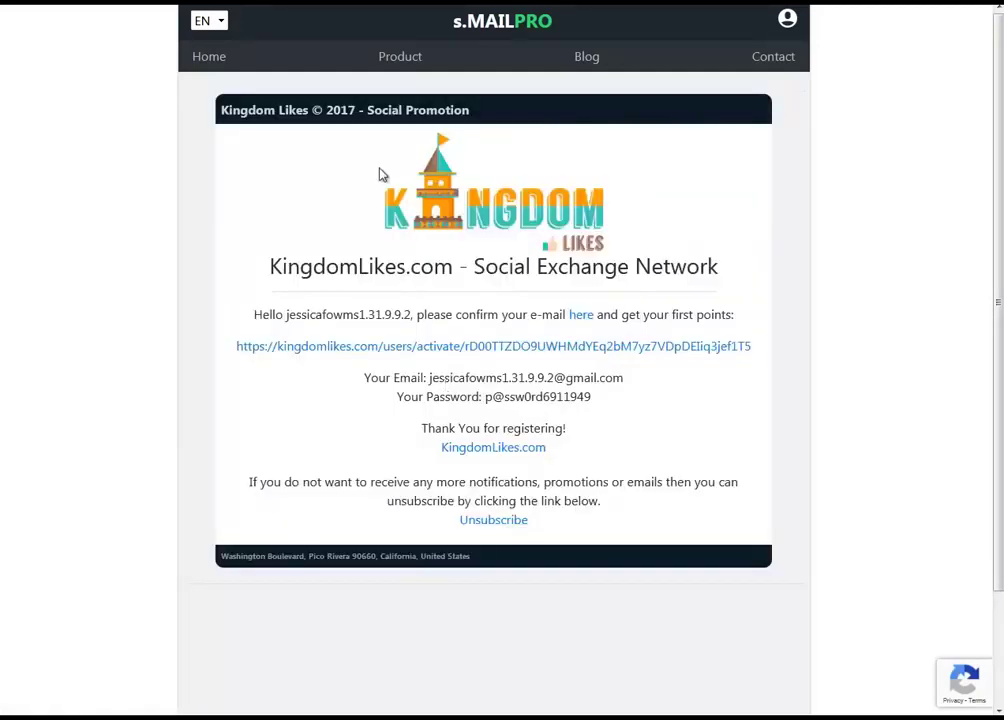
left_click_drag(280, 315, 728, 318)
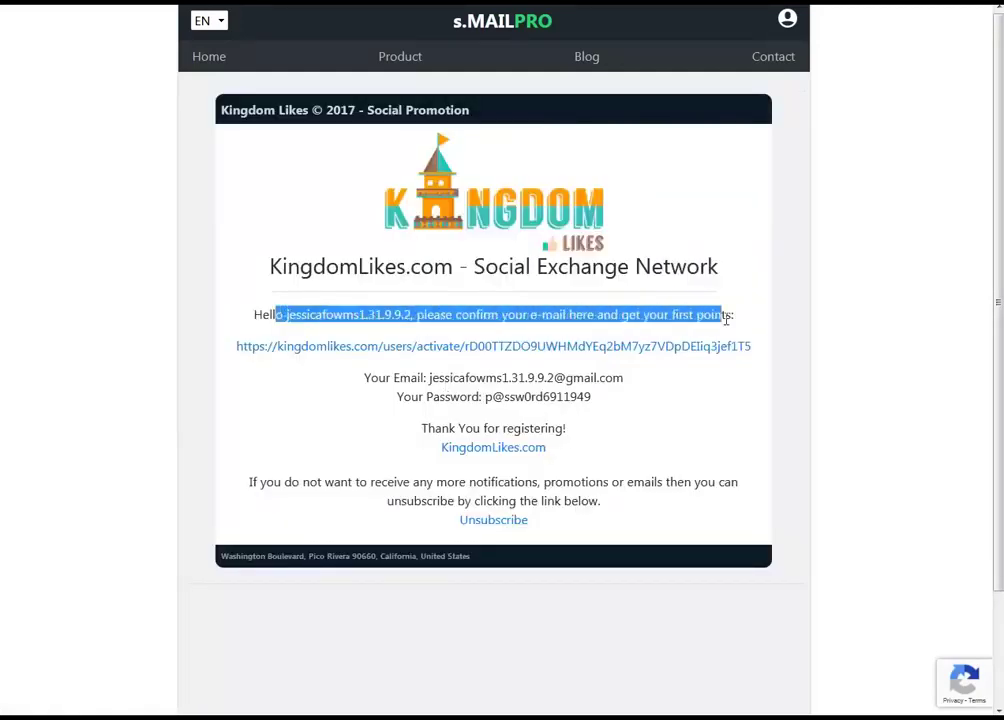
left_click(597, 330)
left_click_drag(416, 316, 716, 316)
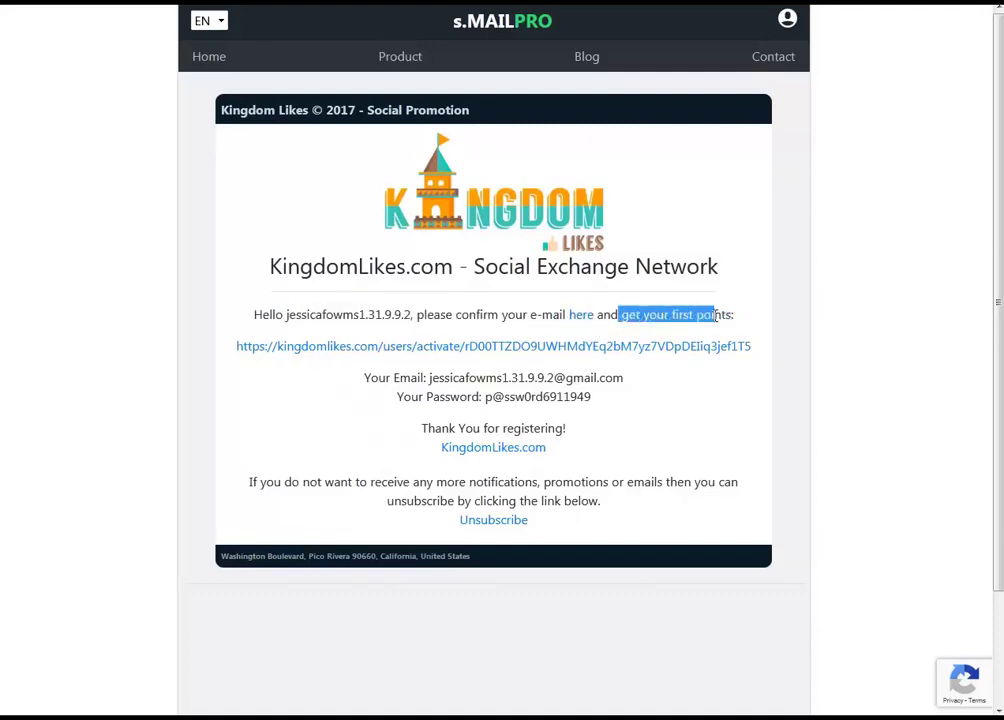
left_click(585, 348)
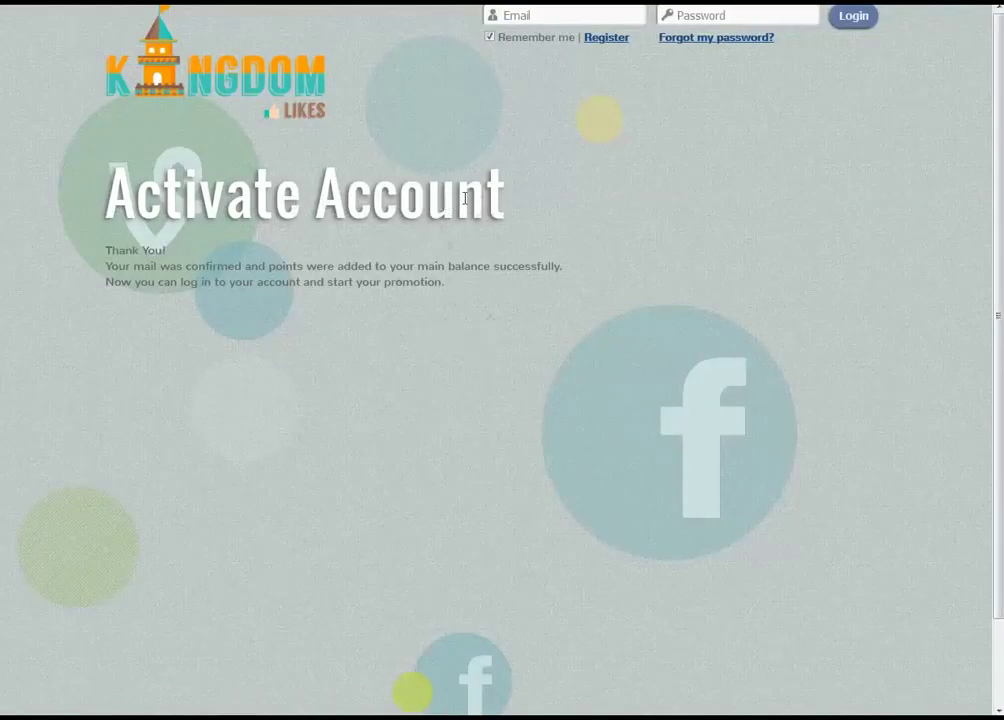
Copy the temporary e-mail address from s.MAILPRO and return to the Activate Account page
left_click_drag(482, 287, 67, 168)
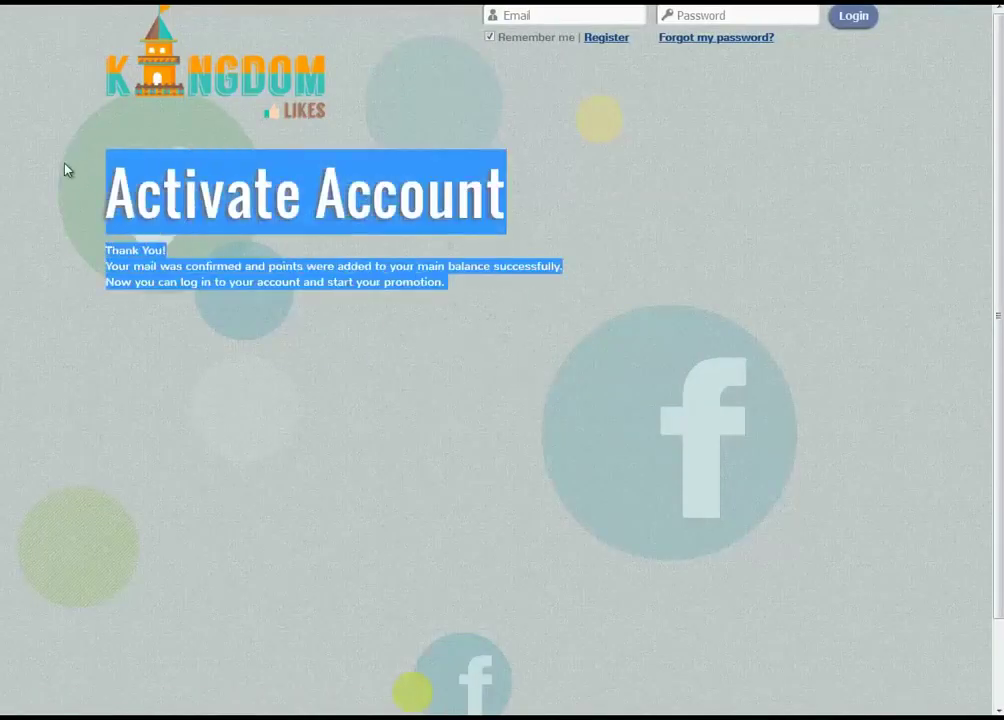
key("ctrl+a")
left_click(556, 86)
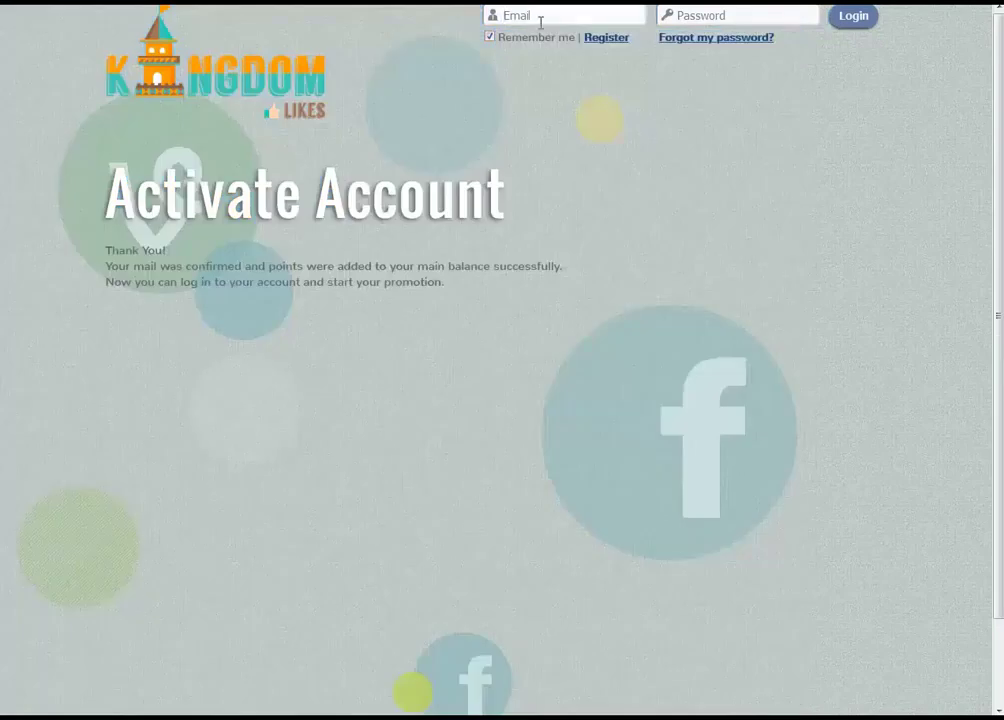
key("ctrl+Tab")
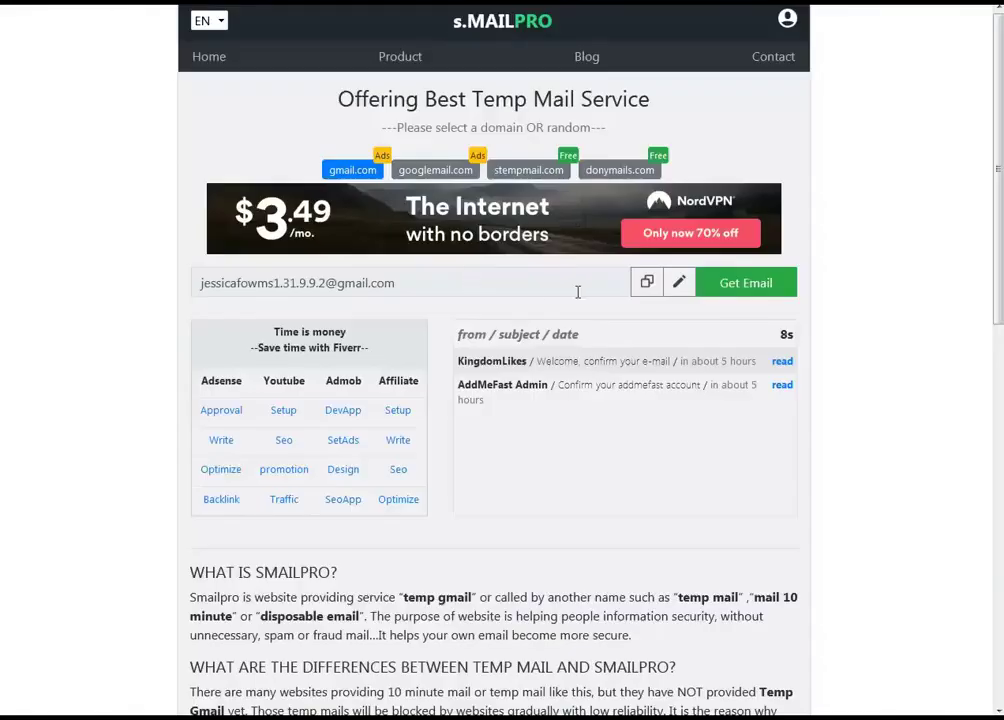
left_click(647, 283)
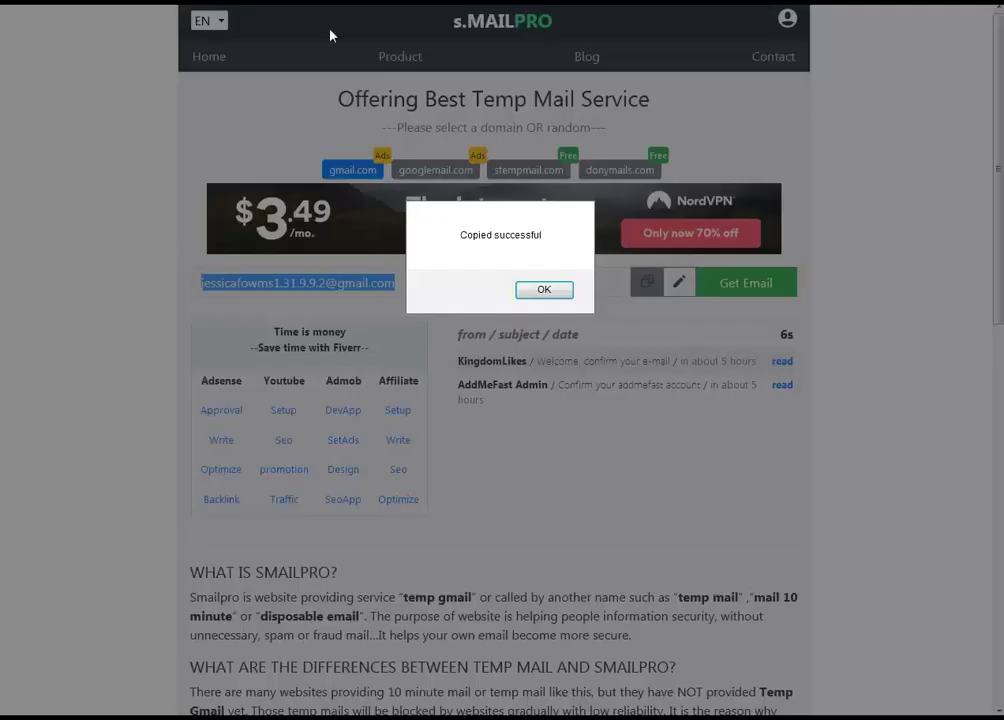
left_click(546, 290)
key("ctrl+Tab")
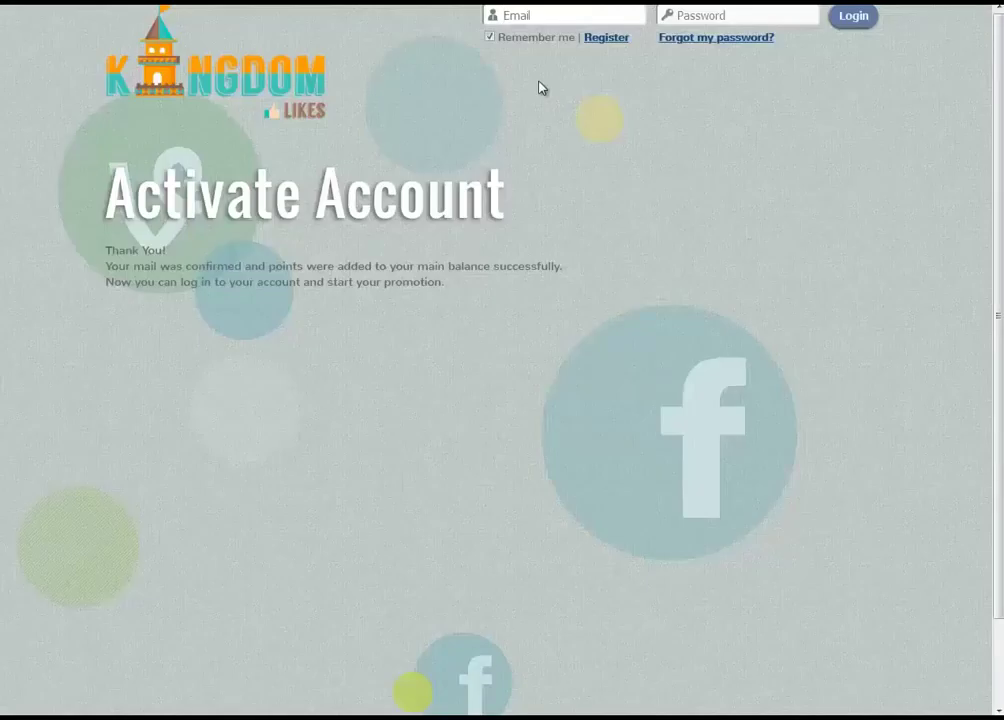
Log in with the temporary e-mail and its password, reaching the 50-point Earn Free Points page
key("ctrl+v")
key("Tab")
type("a")
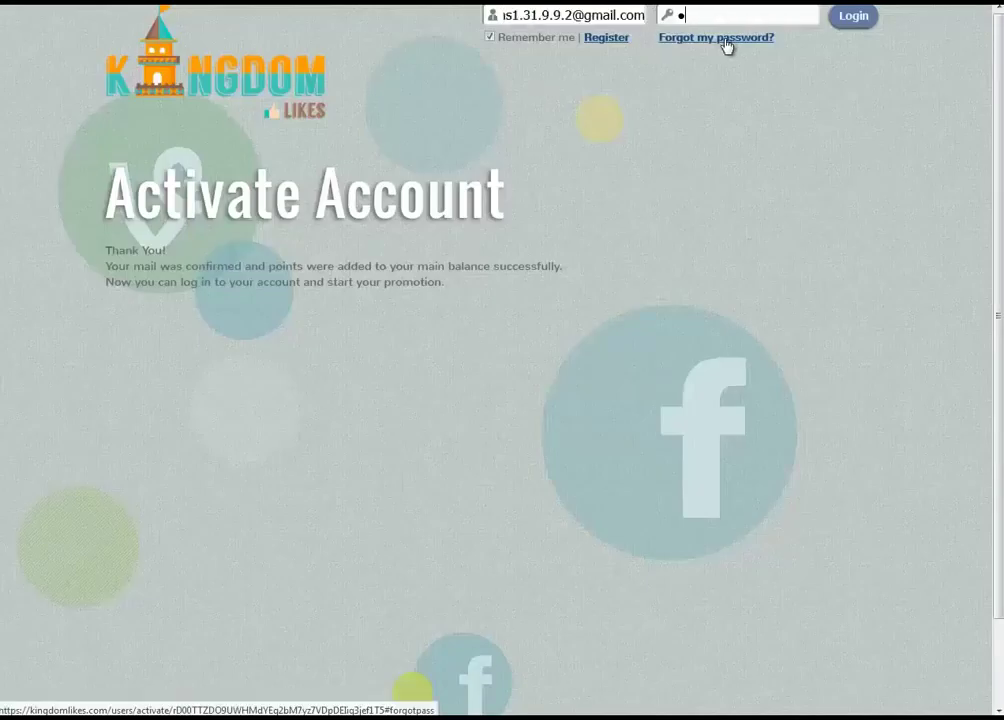
type("••••")
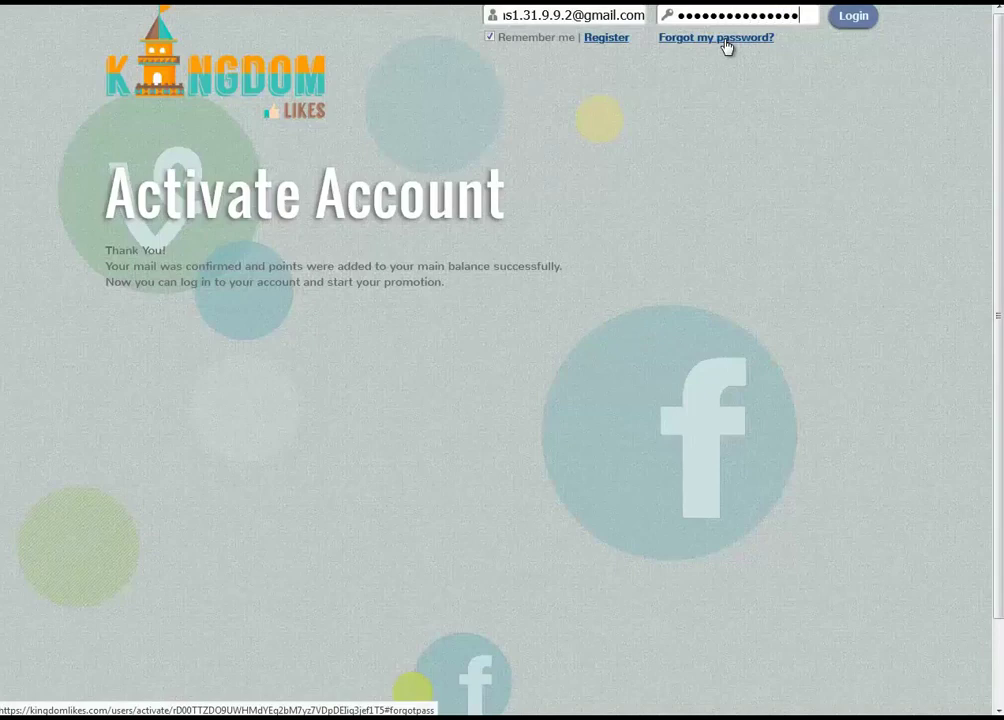
key("Return")
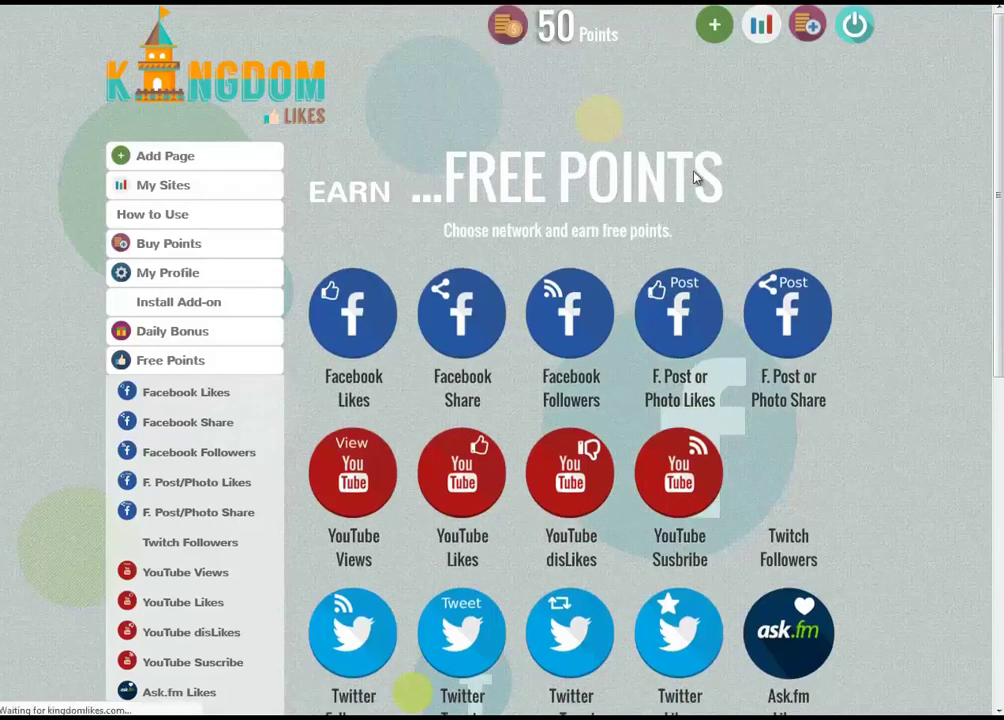
left_click_drag(720, 178, 300, 195)
key("ctrl+a")
left_click_drag(596, 34, 534, 37)
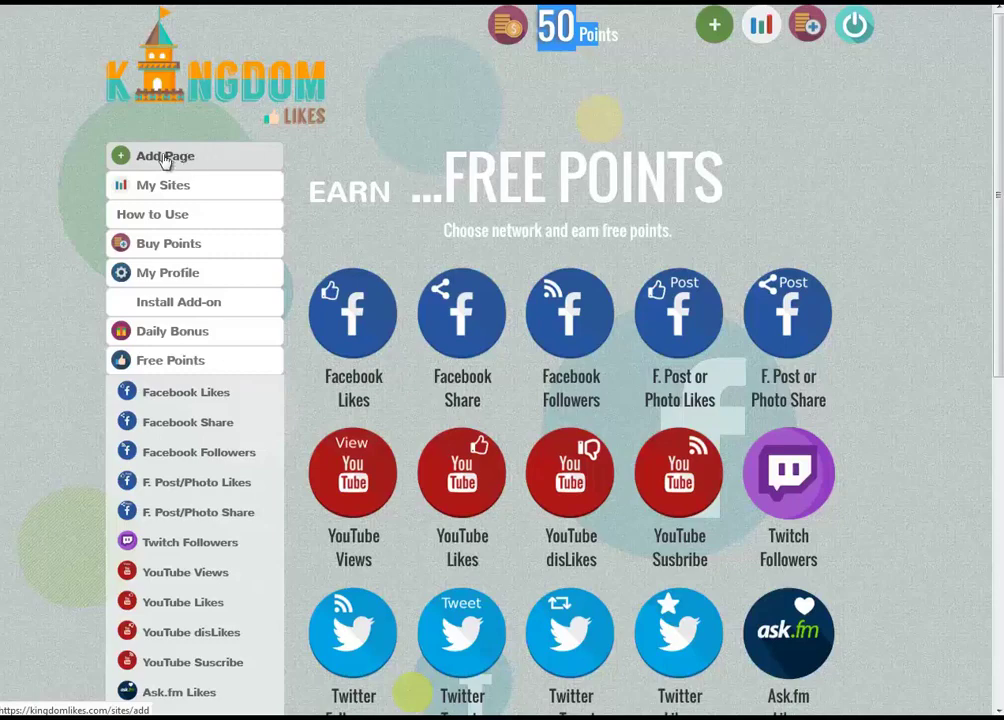
Start a new Add Page promotion with type YouTube Suscribe
left_click(224, 167)
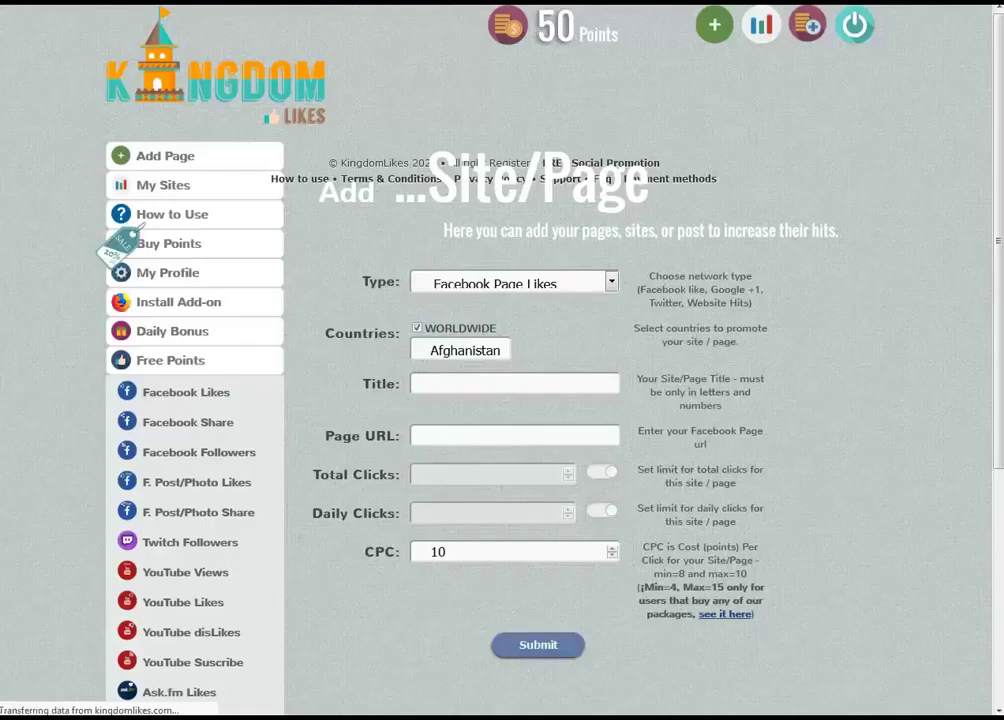
left_click(565, 284)
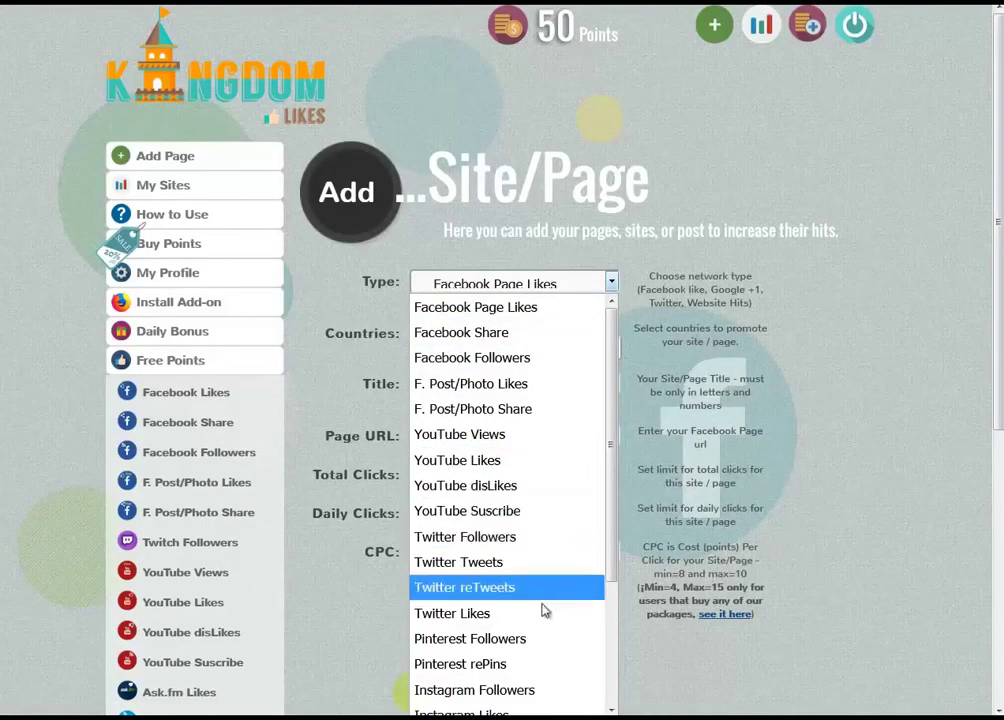
scroll(543, 610, "down", 2)
scroll(543, 610, "up", 2)
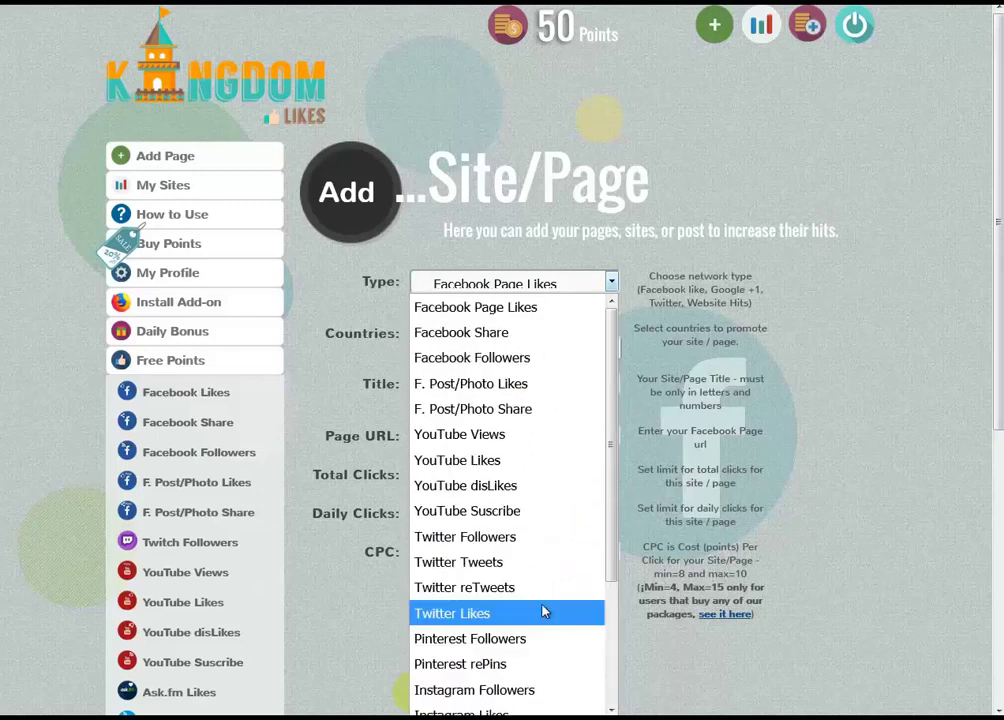
left_click(497, 518)
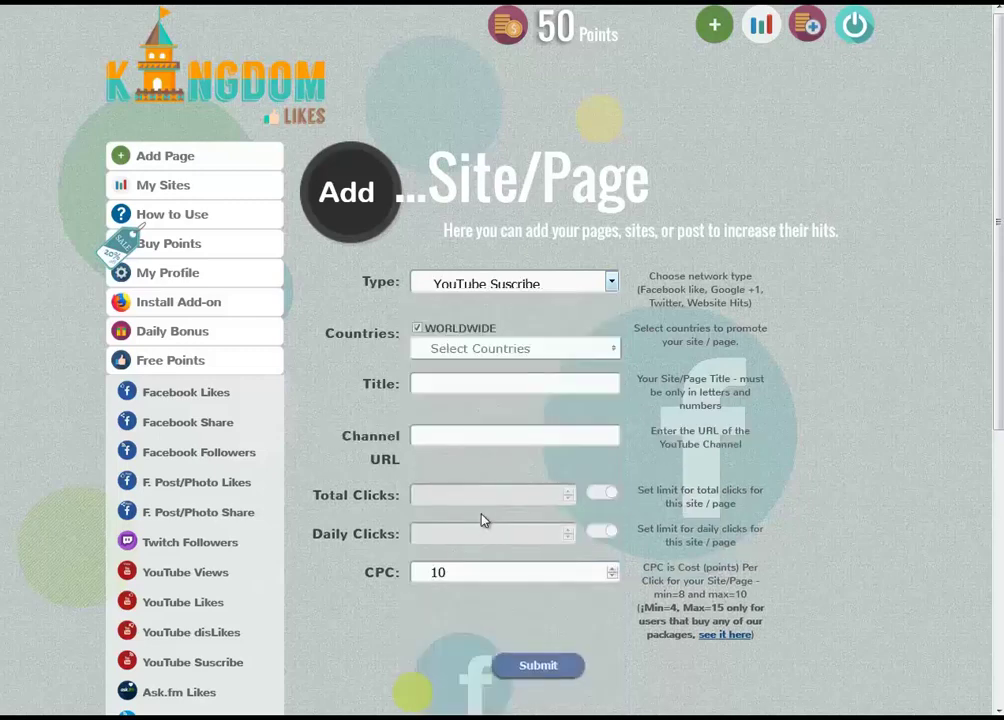
Turn off WORLDWIDE targeting and target Egypt only
left_click(417, 329)
left_click(473, 350)
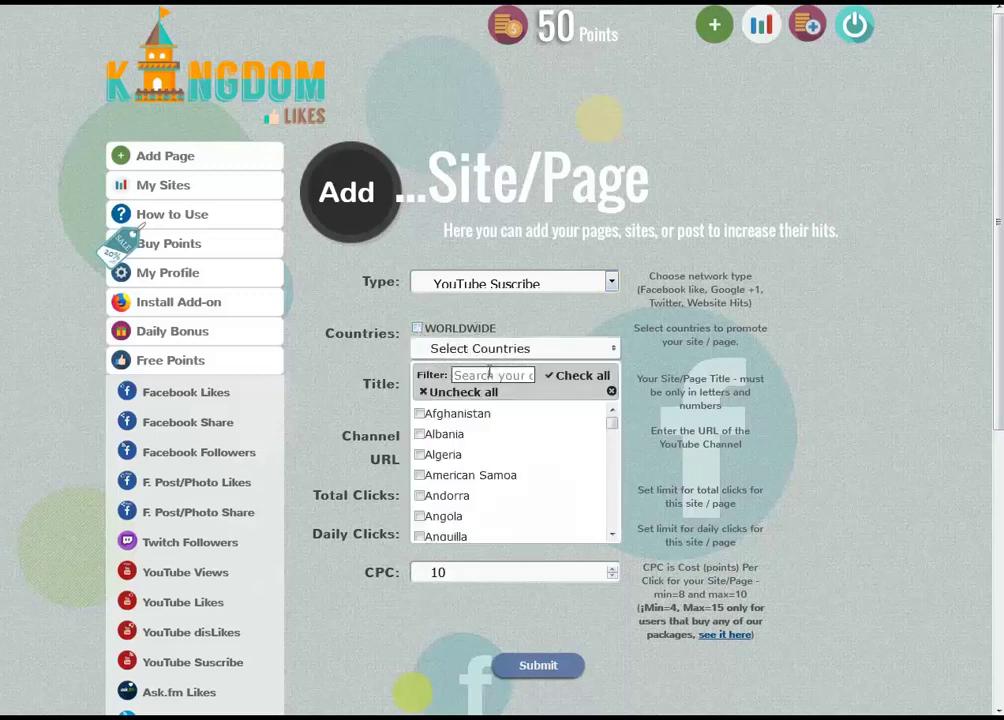
left_click(490, 374)
type("eg")
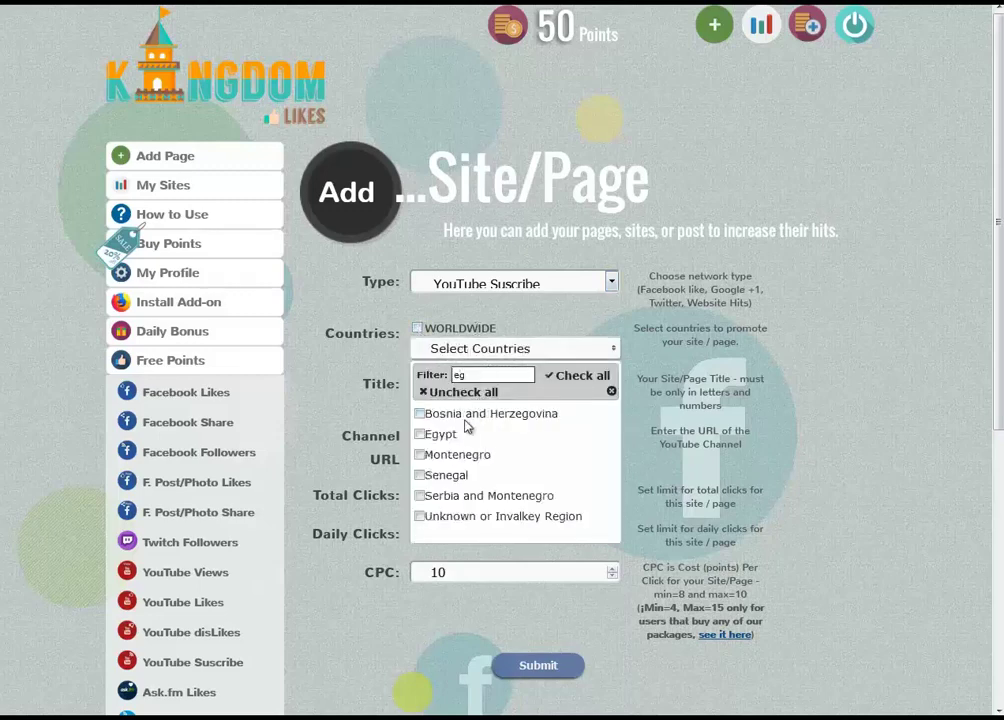
left_click(441, 436)
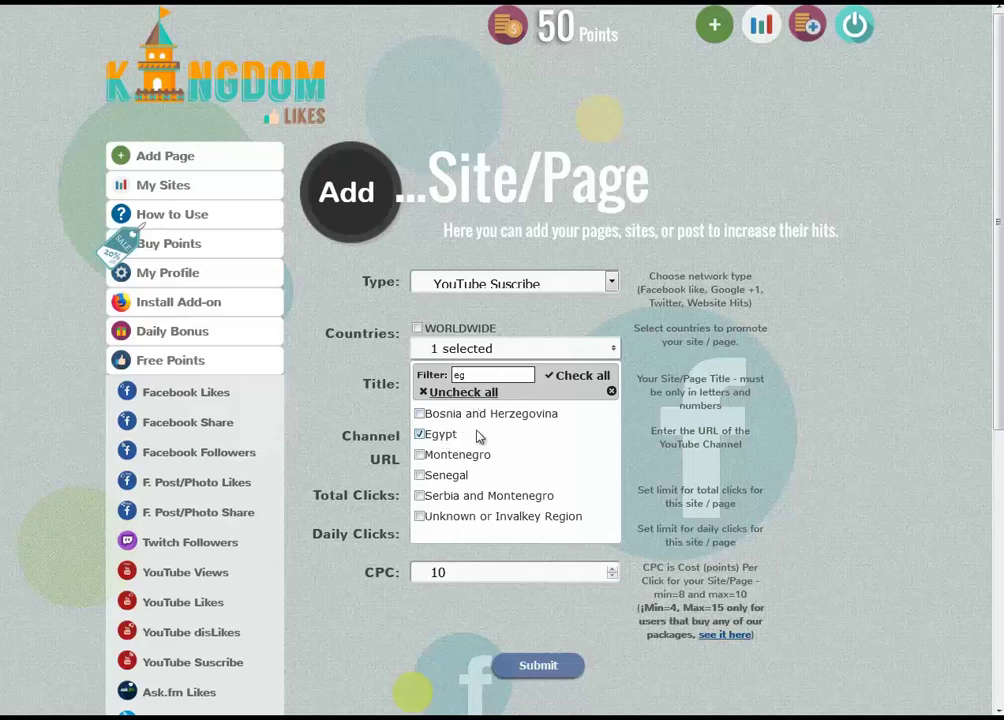
left_click(611, 391)
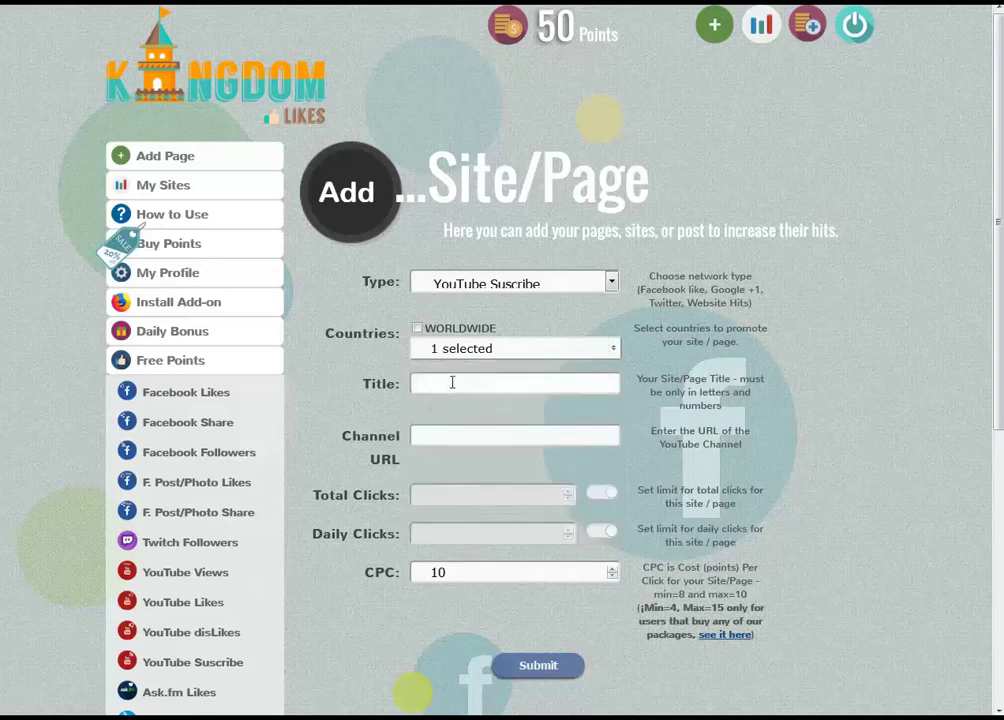
Enter the title 'mit3mr sup', paste the channel URL and submit the promotion
left_click(452, 382)
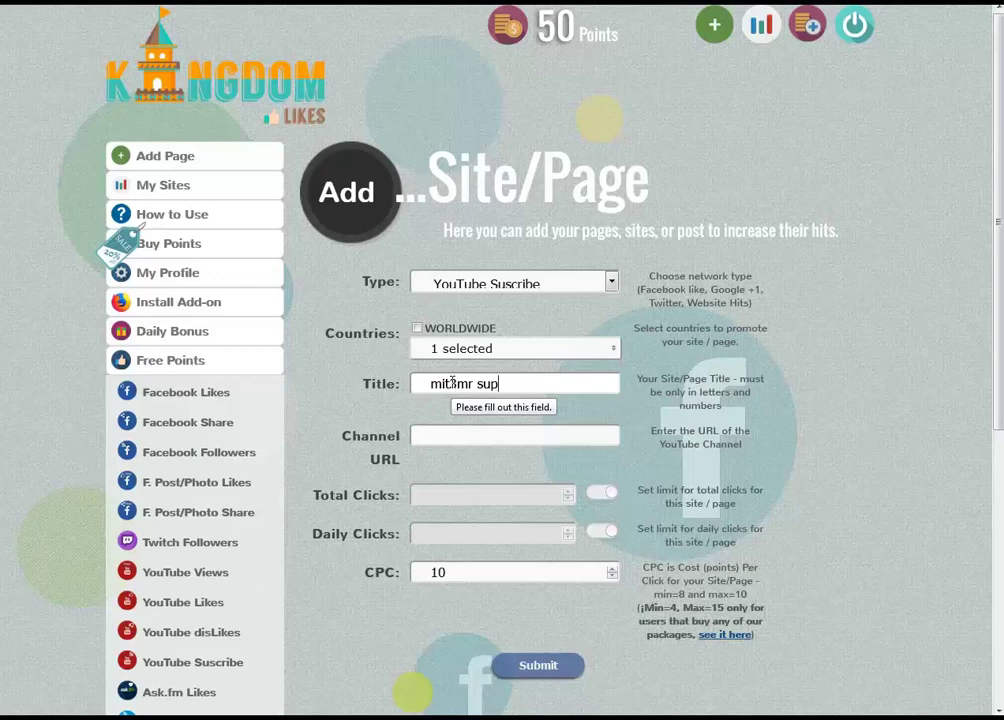
left_click(476, 439)
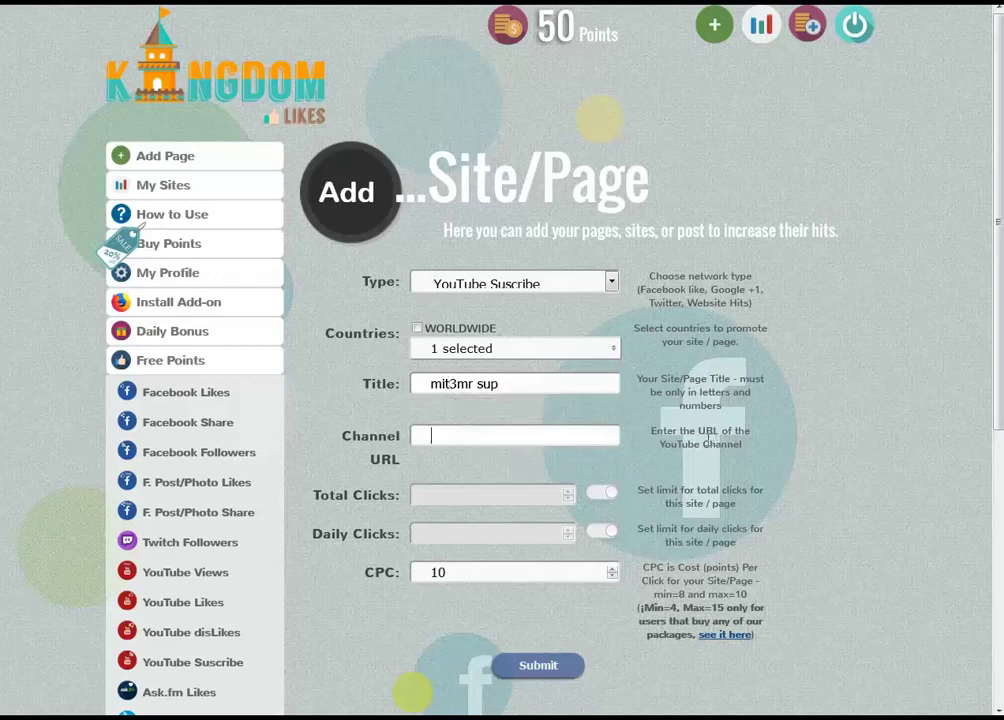
left_click_drag(679, 431, 741, 446)
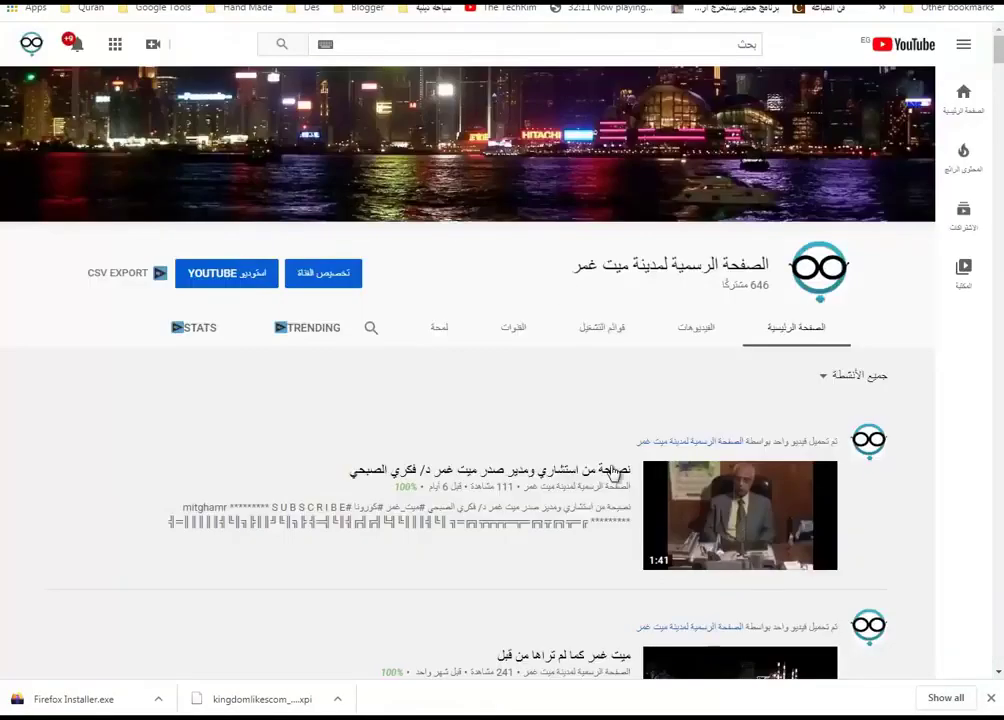
scroll(594, 477, "down", 1)
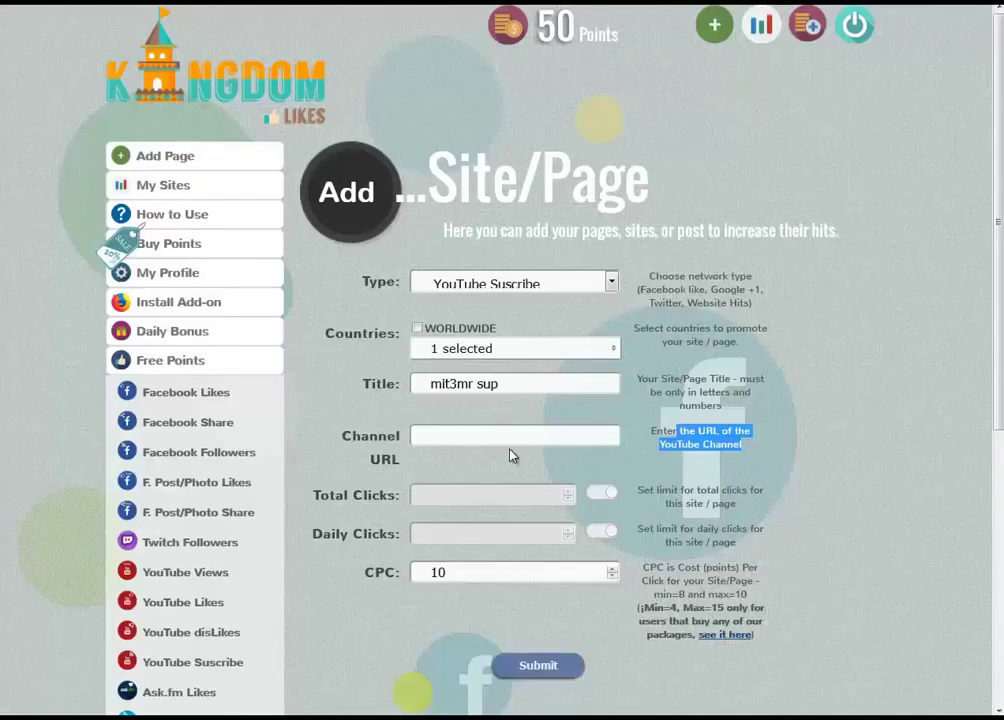
left_click(511, 437)
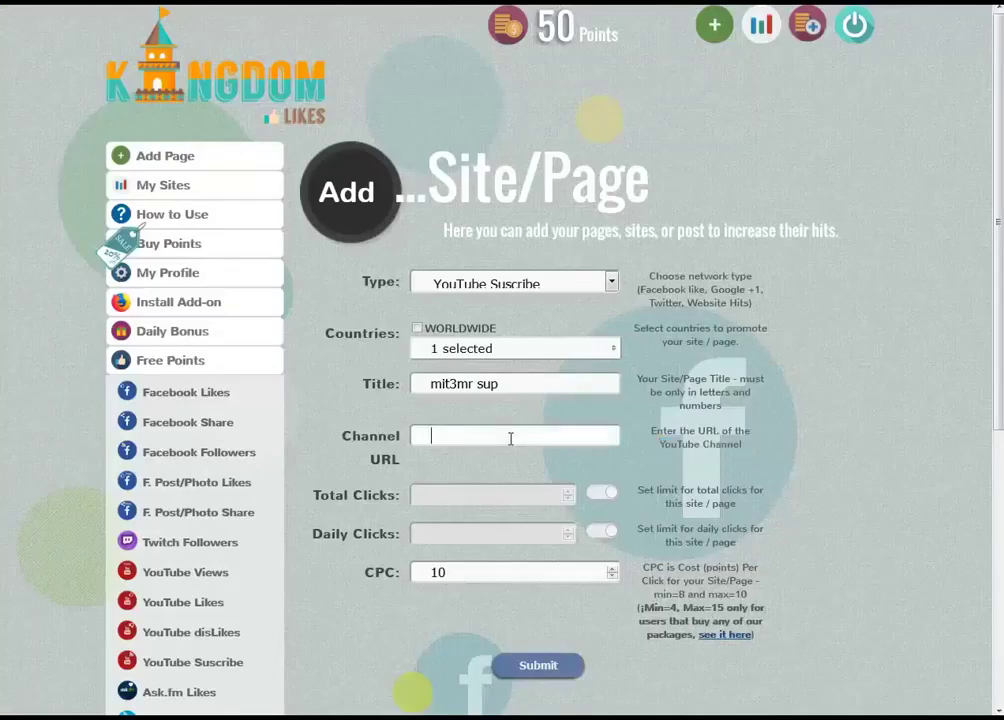
type("https://www.youtube.com/channel/UC9lZyhrbB6ygzt6aKnefAiw")
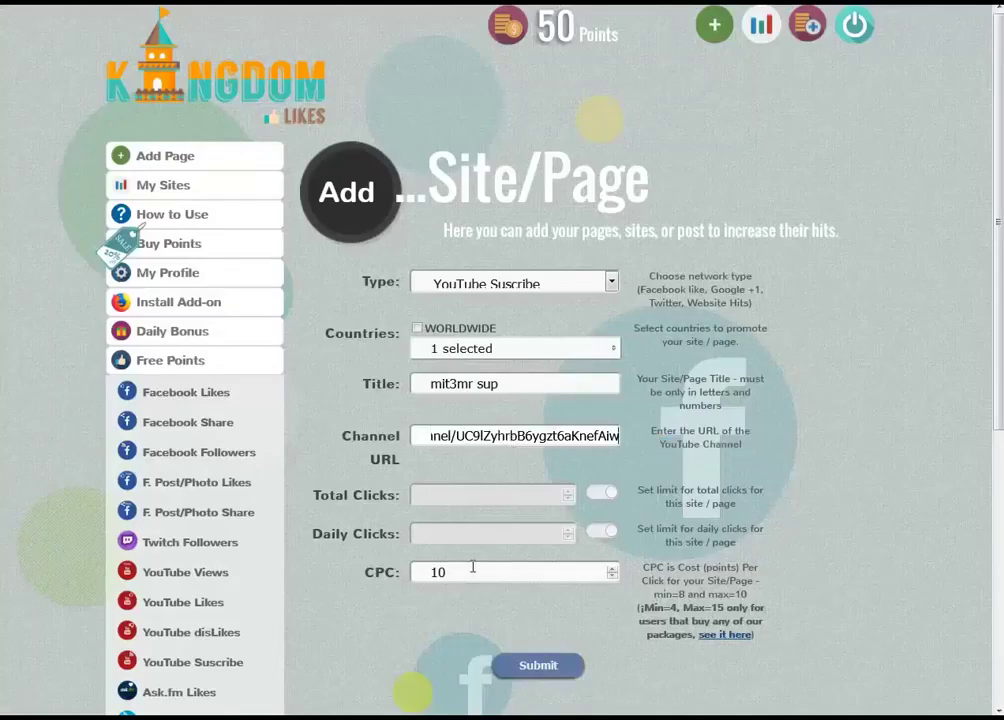
left_click(538, 666)
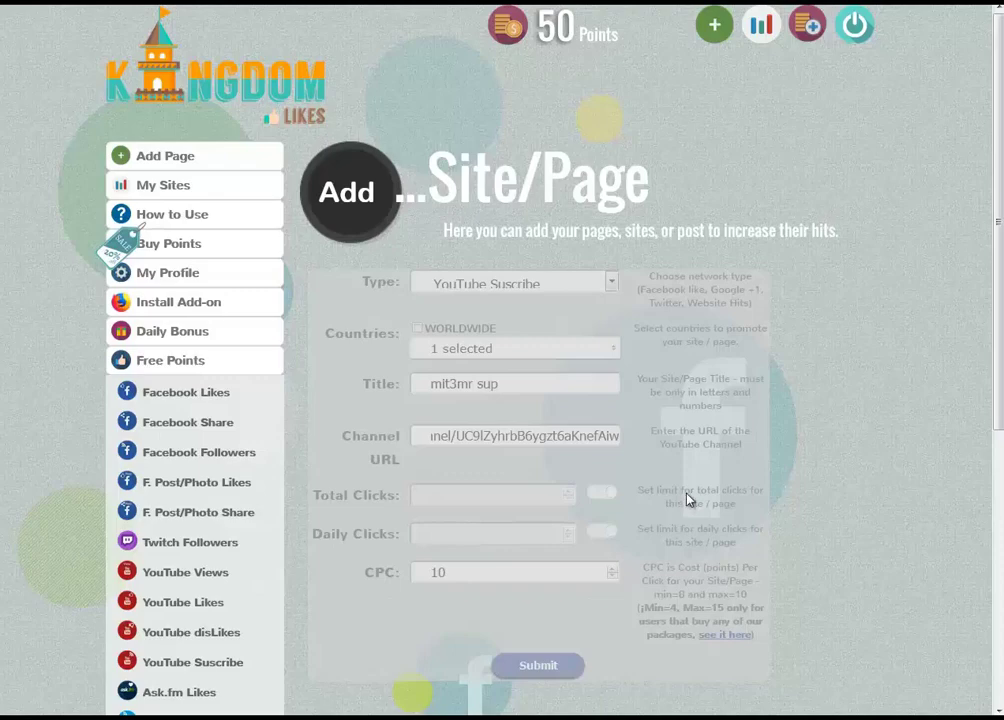
Scroll through the Facebook Pages like cards, each offering 10 points per like
scroll(687, 500, "down", 3)
scroll(687, 500, "up", 3)
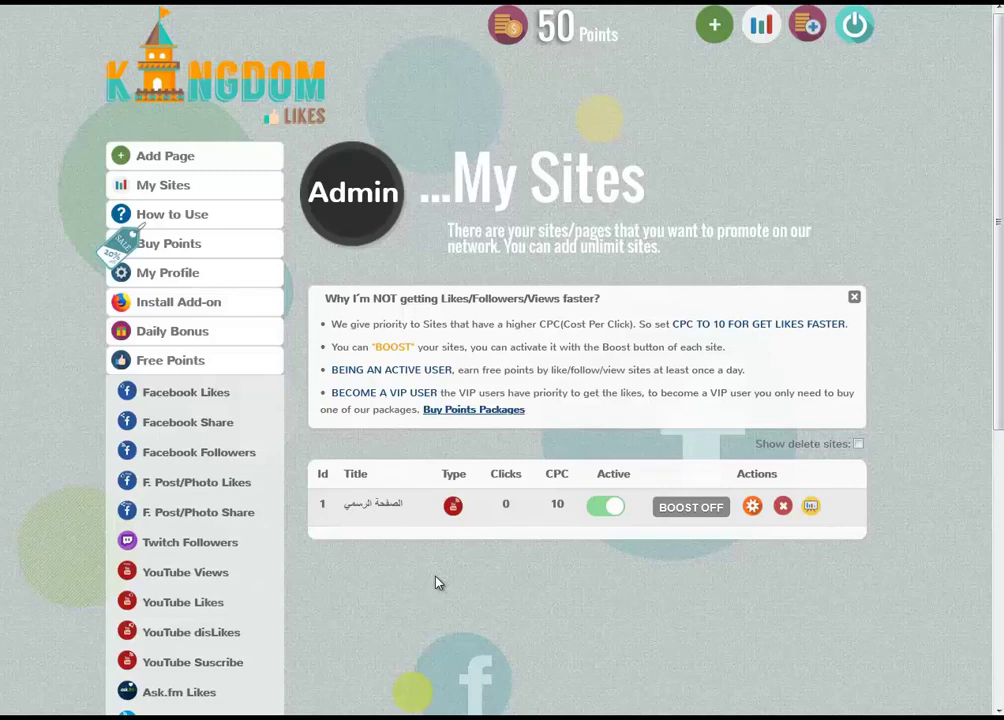
scroll(436, 581, "down", 2)
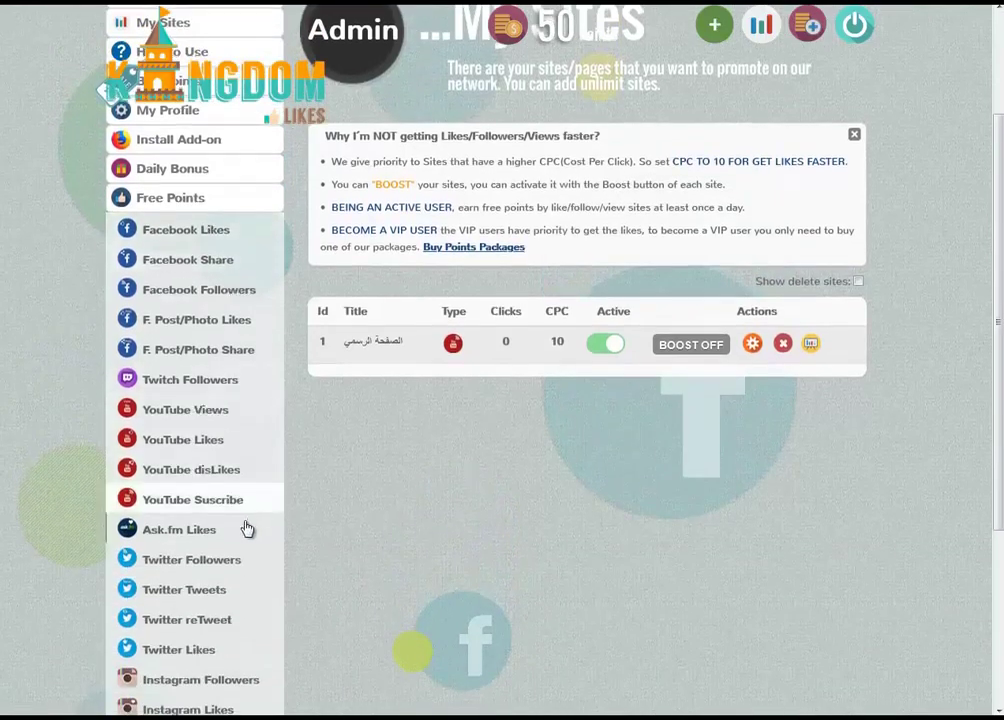
scroll(247, 529, "down", 3)
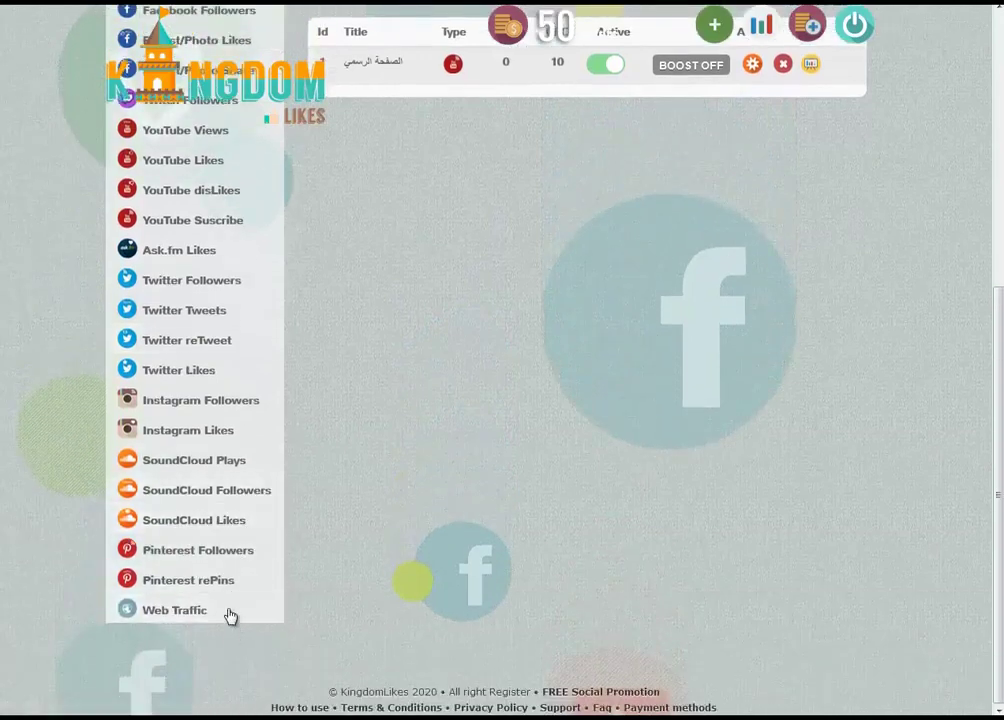
scroll(224, 591, "up", 1)
scroll(222, 590, "up", 1)
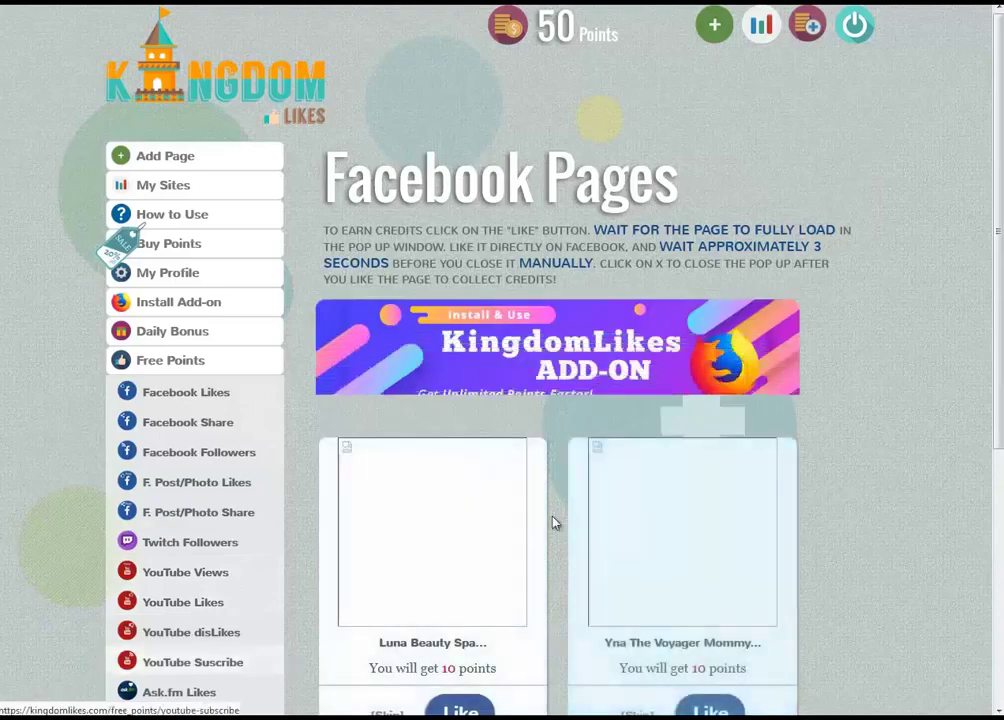
scroll(549, 531, "down", 3)
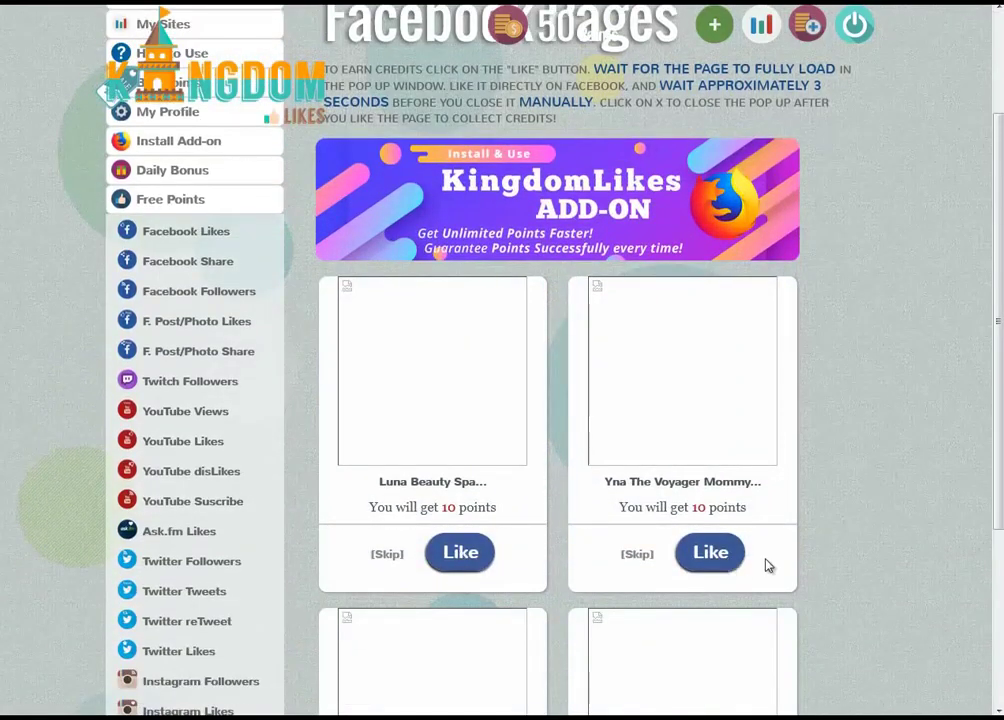
scroll(764, 565, "down", 5)
scroll(338, 587, "up", 4)
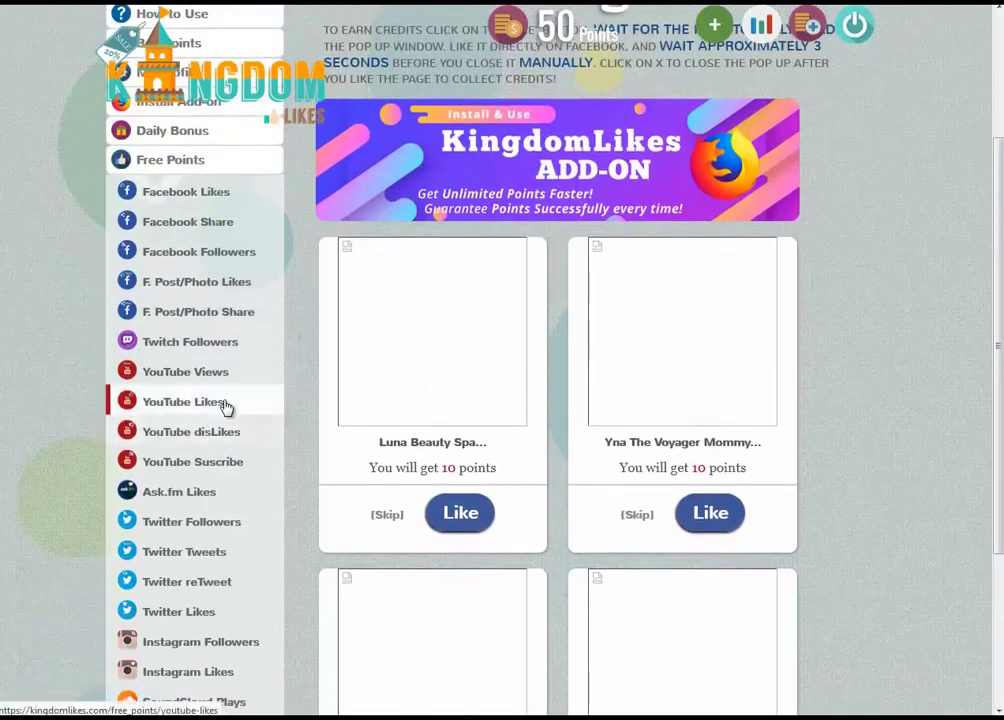
Like the Banda Punto de Encuentro video on YouTube, earning 7 points for a 57 balance
left_click(226, 403)
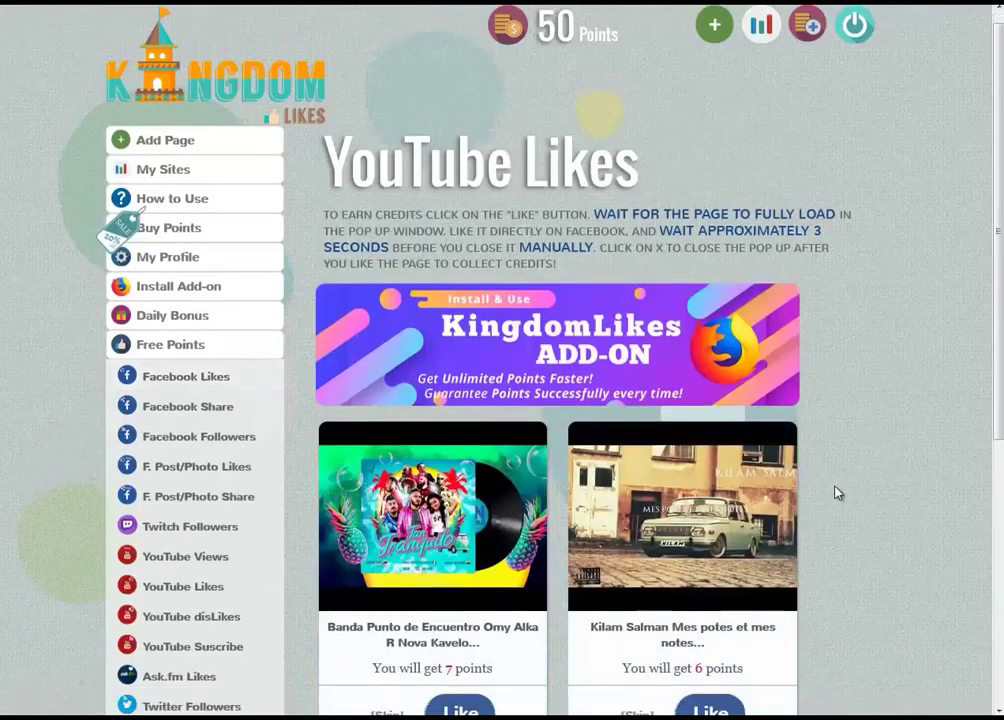
scroll(837, 493, "down", 3)
left_click(460, 408)
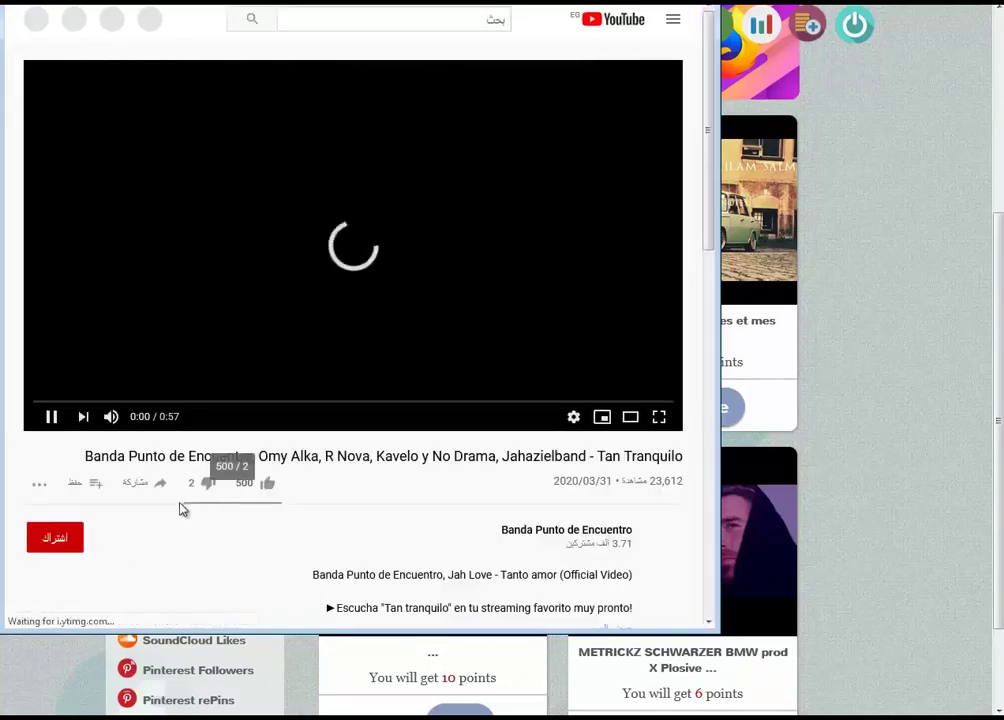
left_click(267, 483)
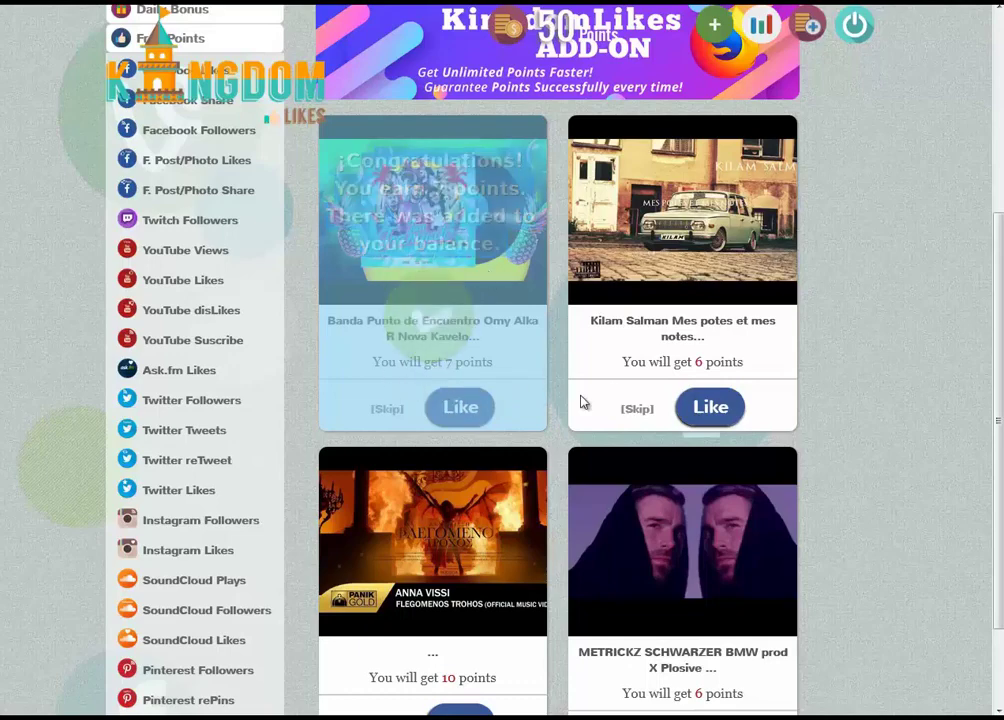
left_click_drag(705, 362, 666, 365)
scroll(666, 365, "down", 2)
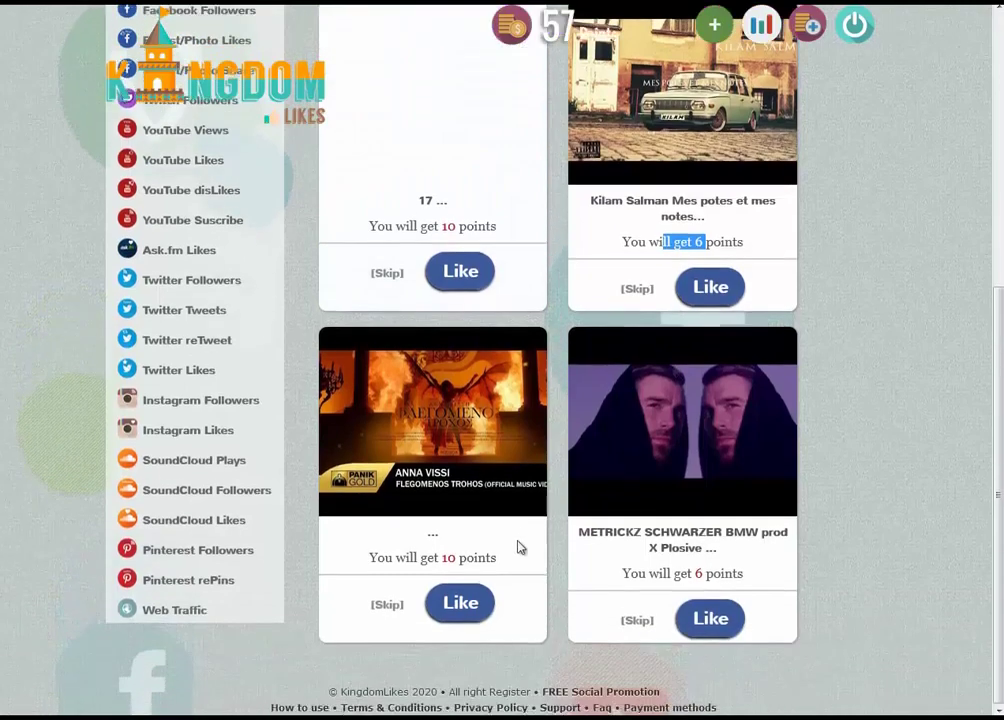
left_click_drag(436, 557, 478, 558)
left_click_drag(610, 572, 685, 573)
scroll(685, 573, "up", 5)
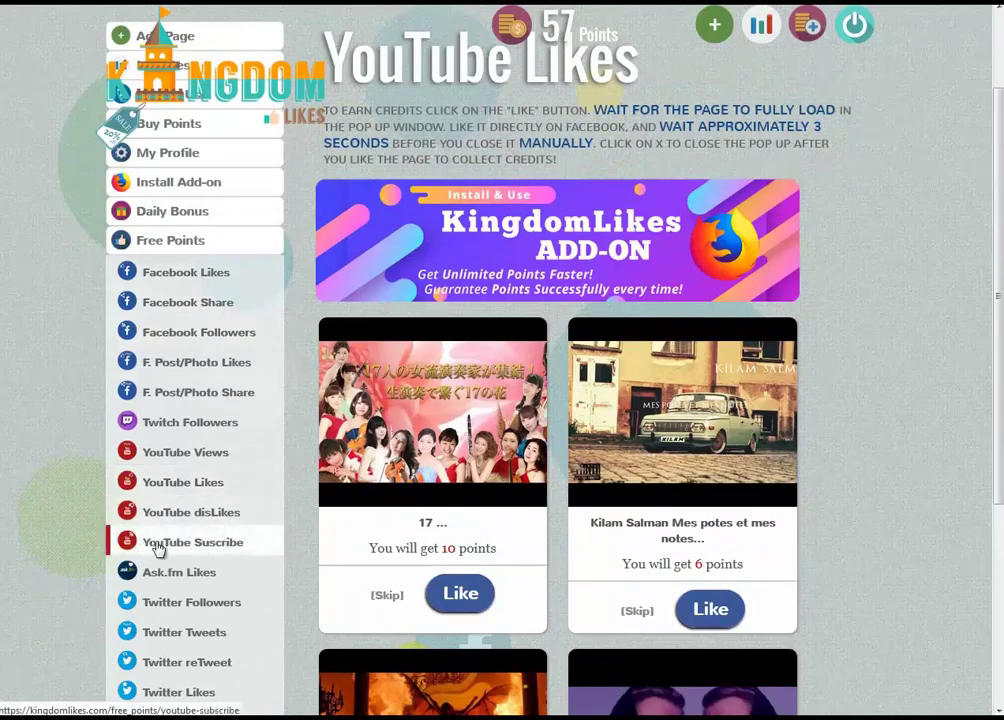
Subscribe to the first YouTube Subscribe channel for 15 points, raising the balance to 72
left_click(191, 545)
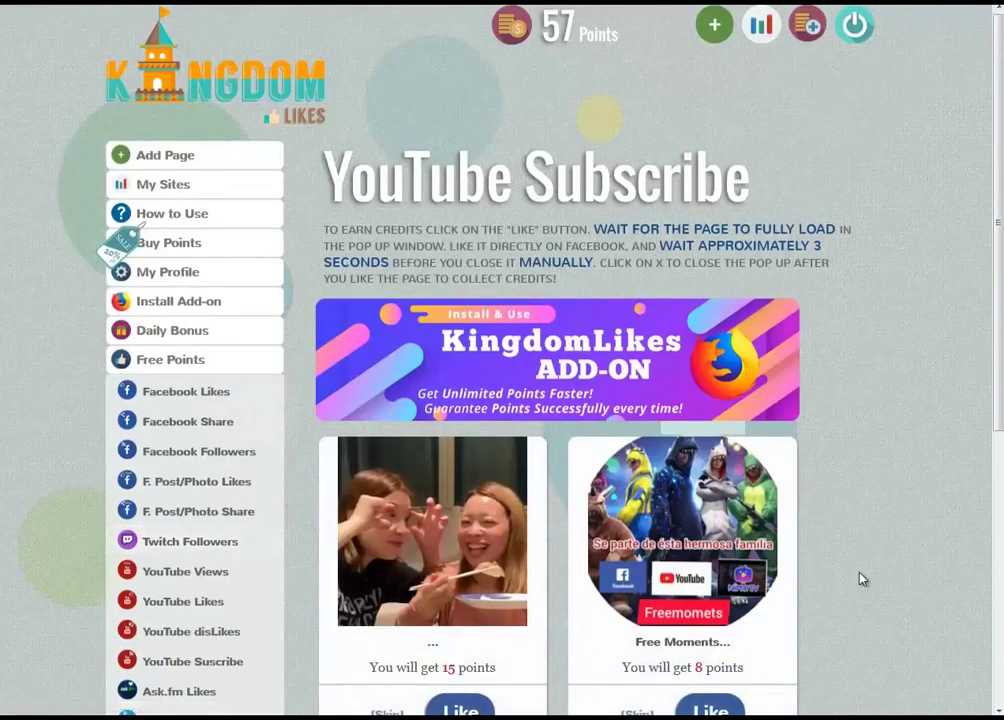
scroll(858, 578, "down", 2)
double_click(448, 507)
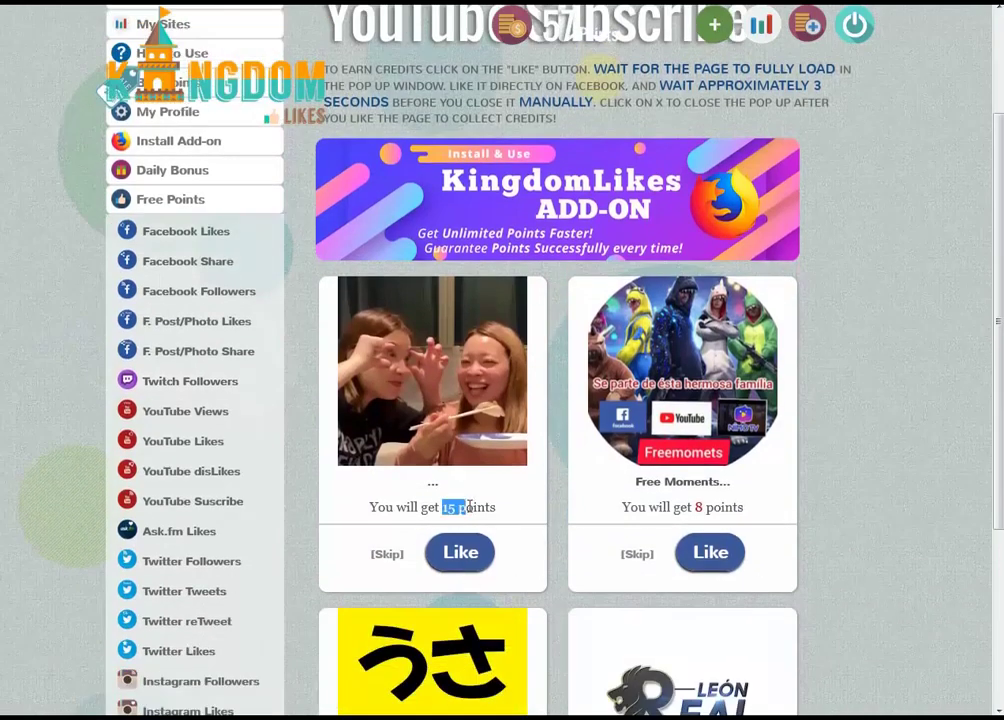
left_click(460, 553)
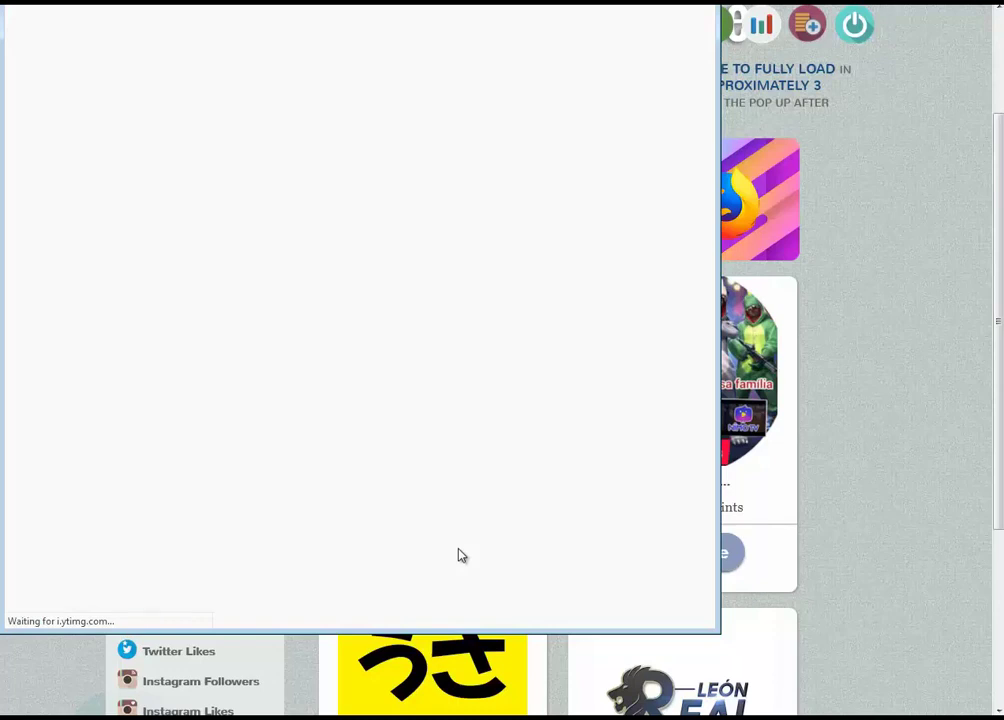
left_click(121, 208)
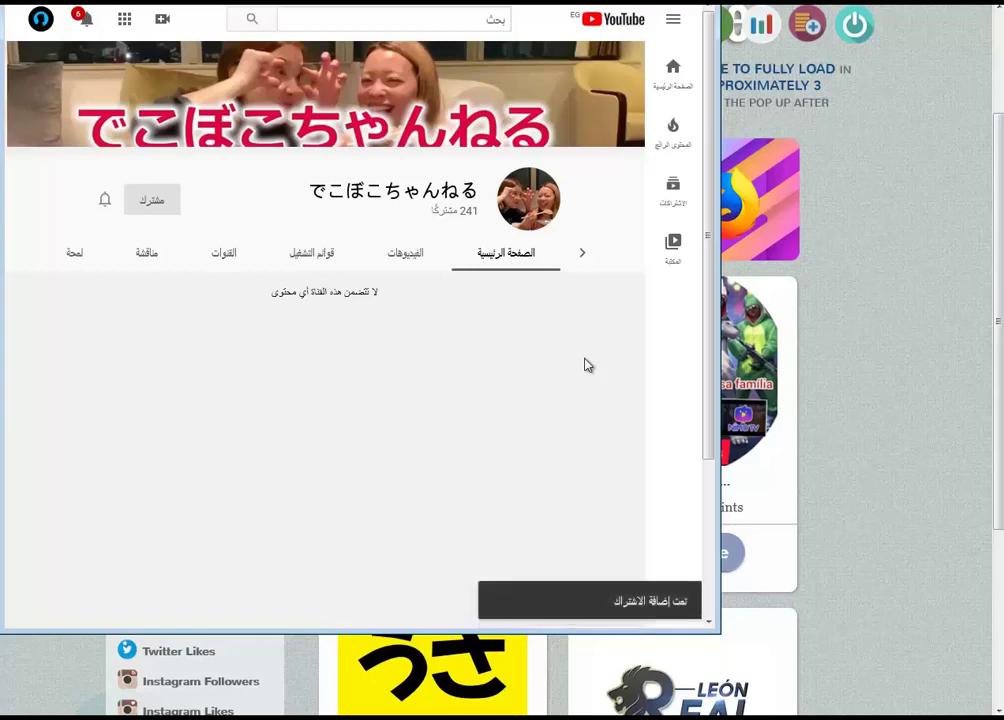
left_click_drag(652, 601, 622, 601)
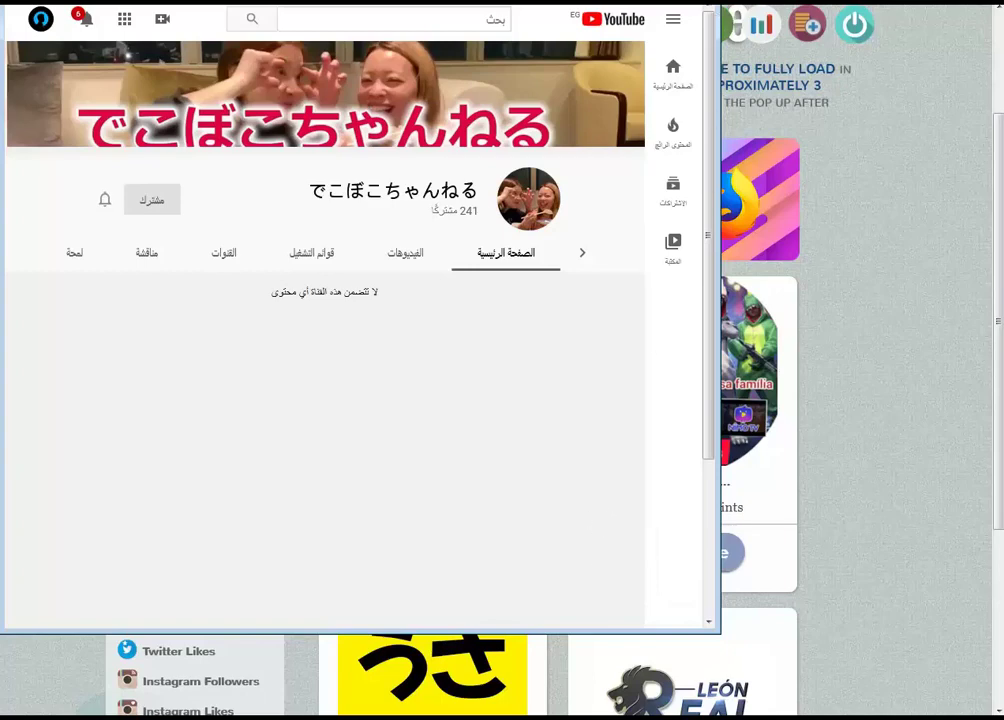
key("ctrl+w")
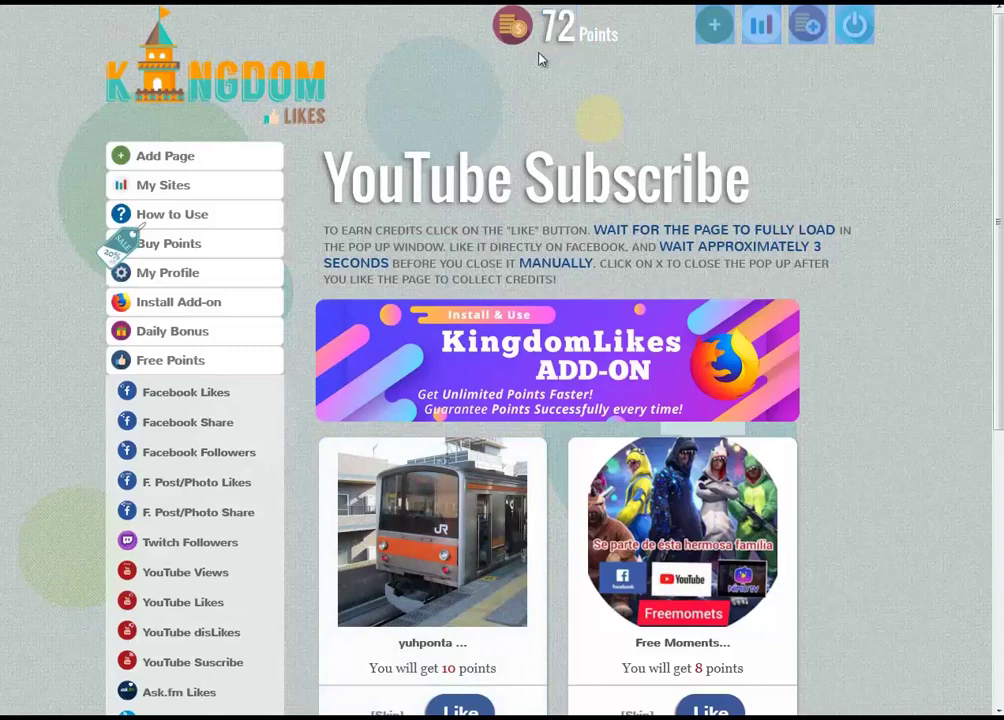
Review the My Sites list, then bring up the Traffic folder window
left_click(193, 163)
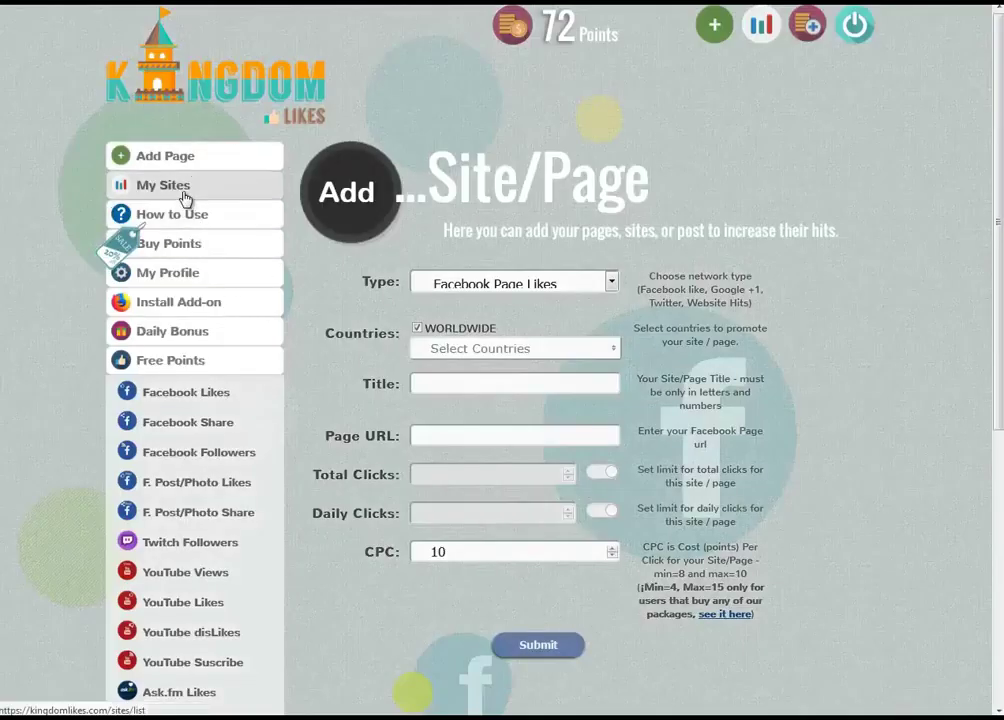
left_click(178, 188)
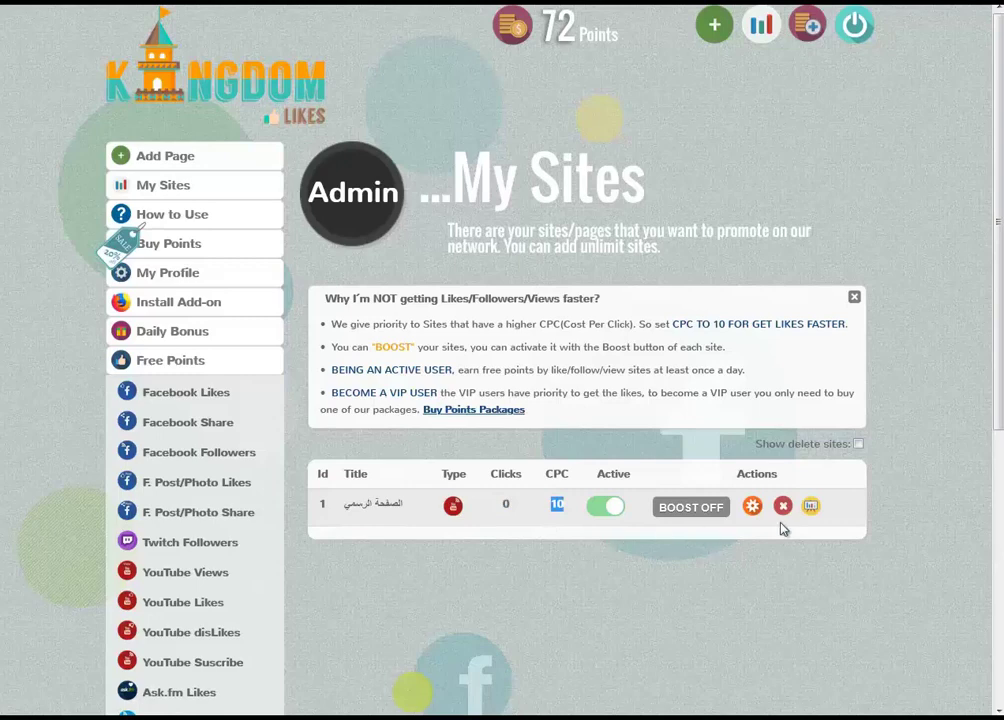
key("alt+Tab")
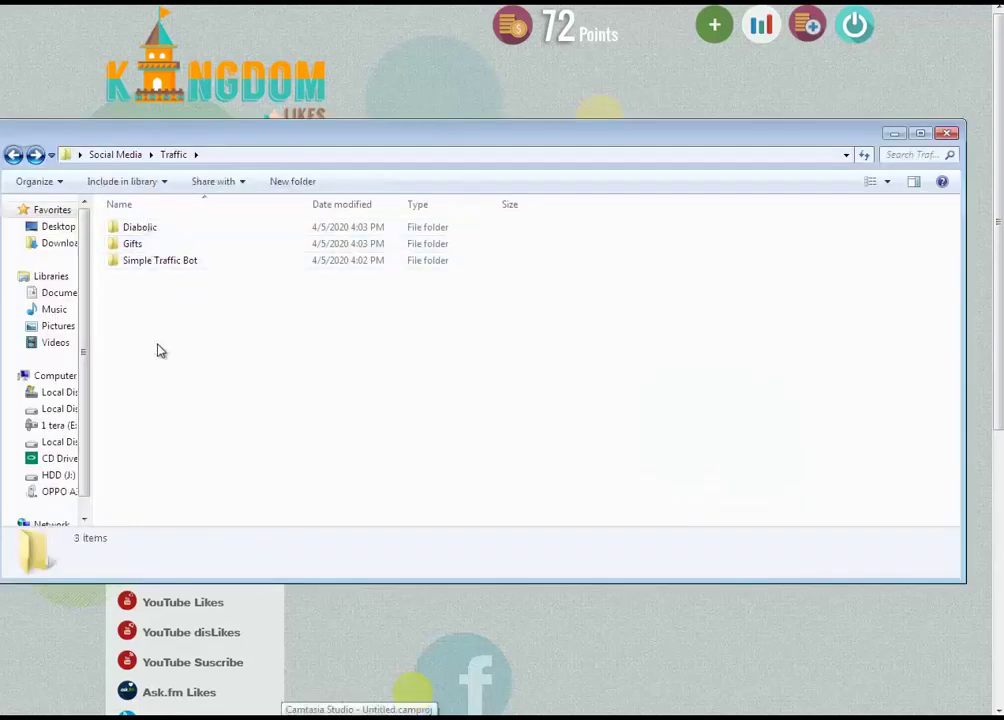
Run Simple Traffic Bot.exe as administrator from its folder, then refresh the folder listing
double_click(139, 264)
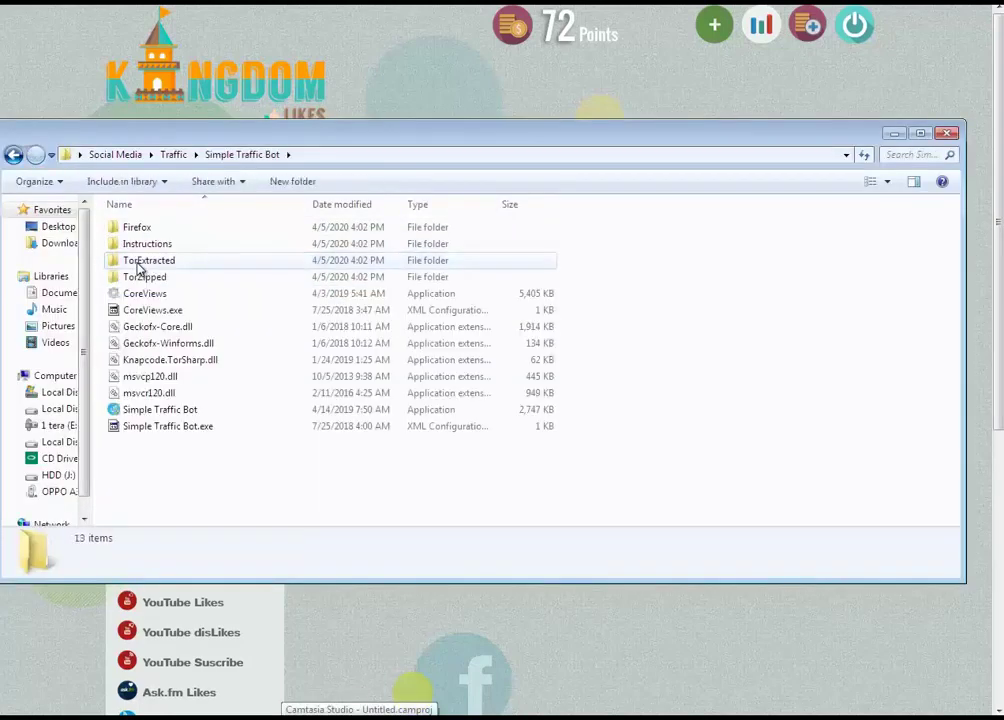
left_click(184, 414)
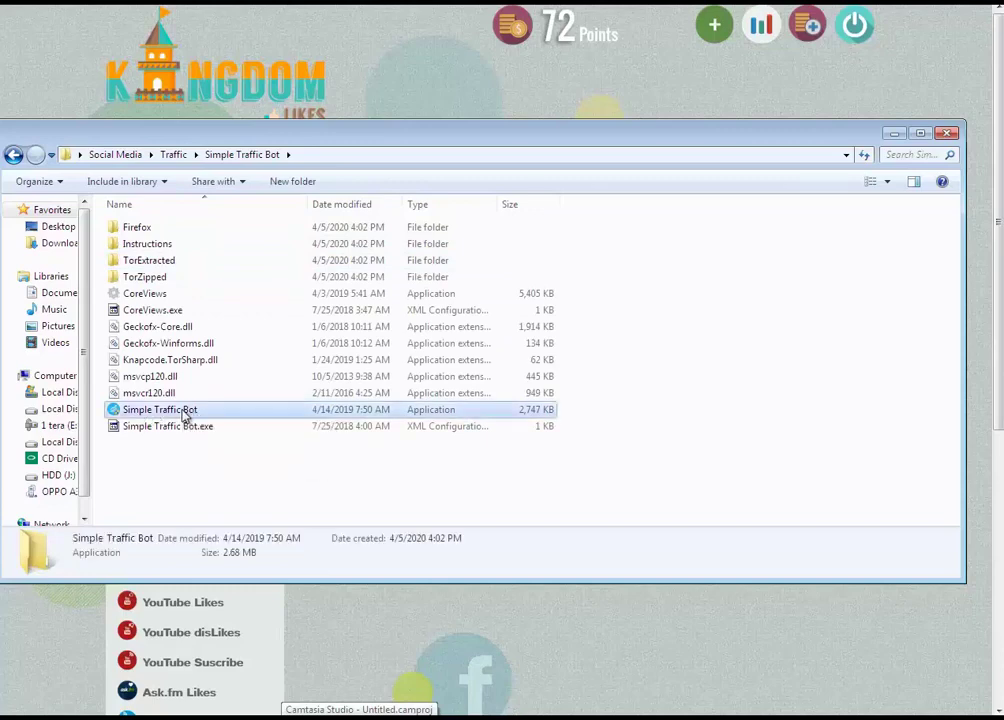
double_click(184, 414)
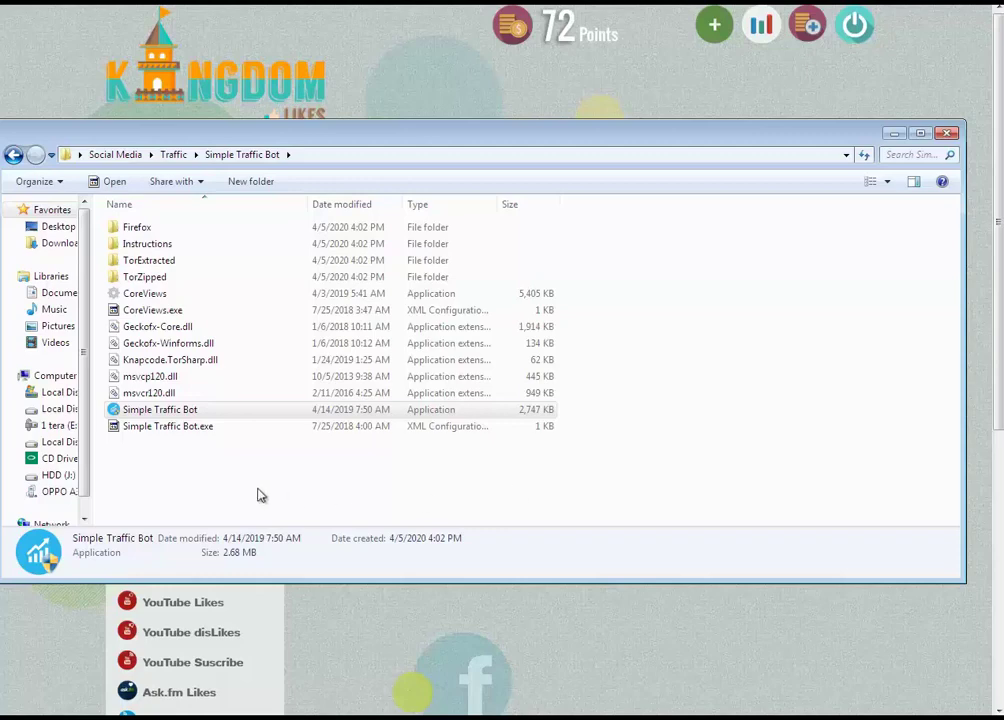
left_click(257, 495)
double_click(176, 410)
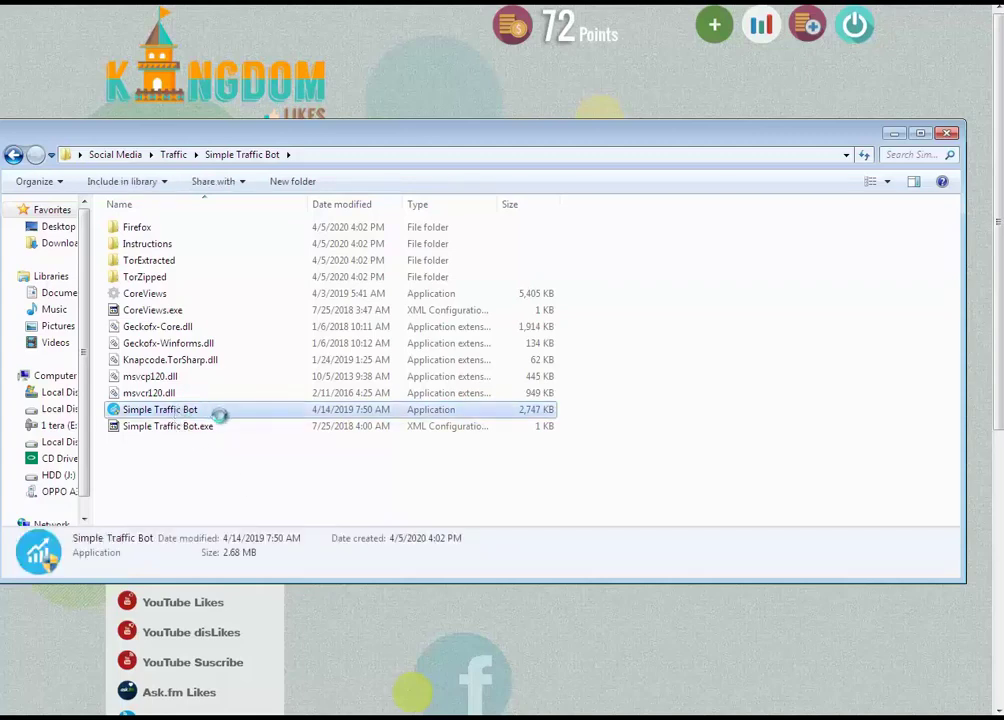
right_click(214, 410)
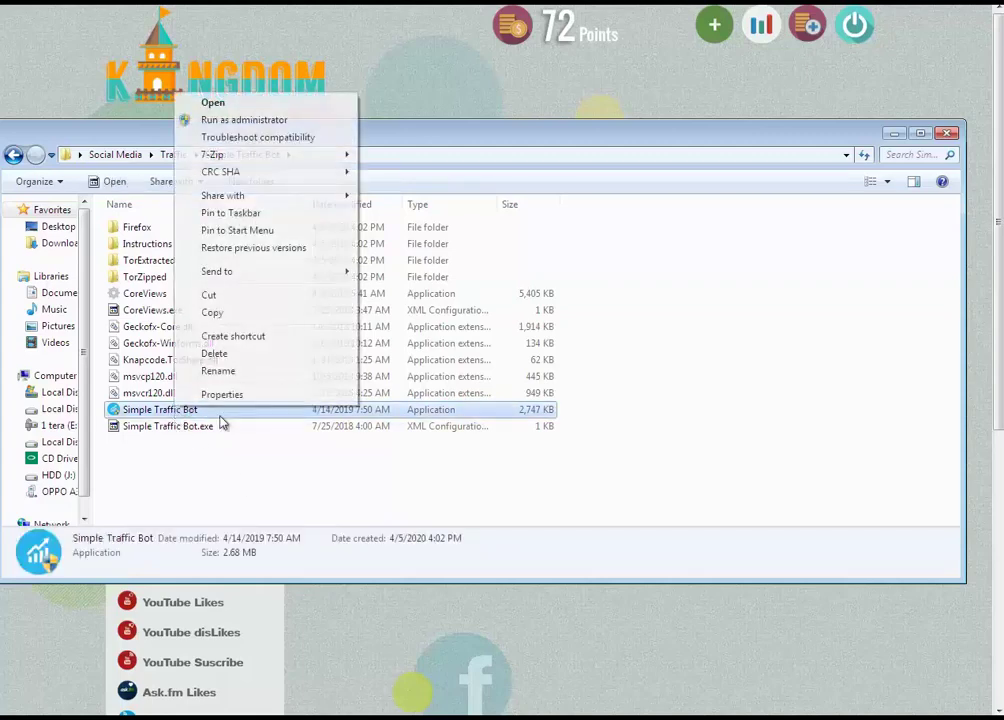
left_click(240, 121)
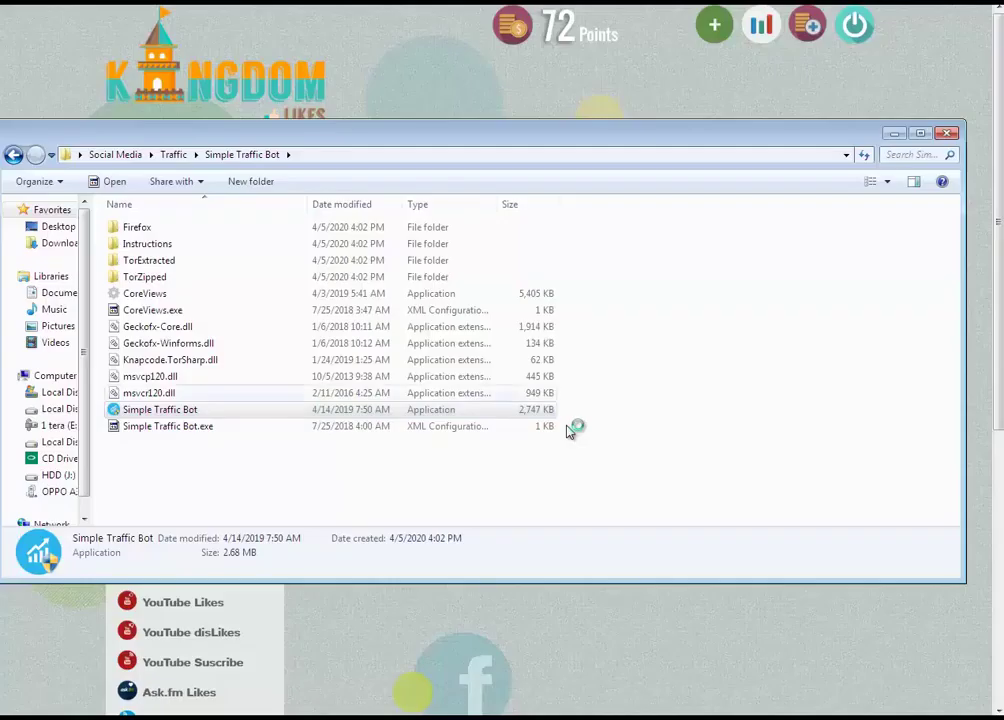
right_click(565, 481)
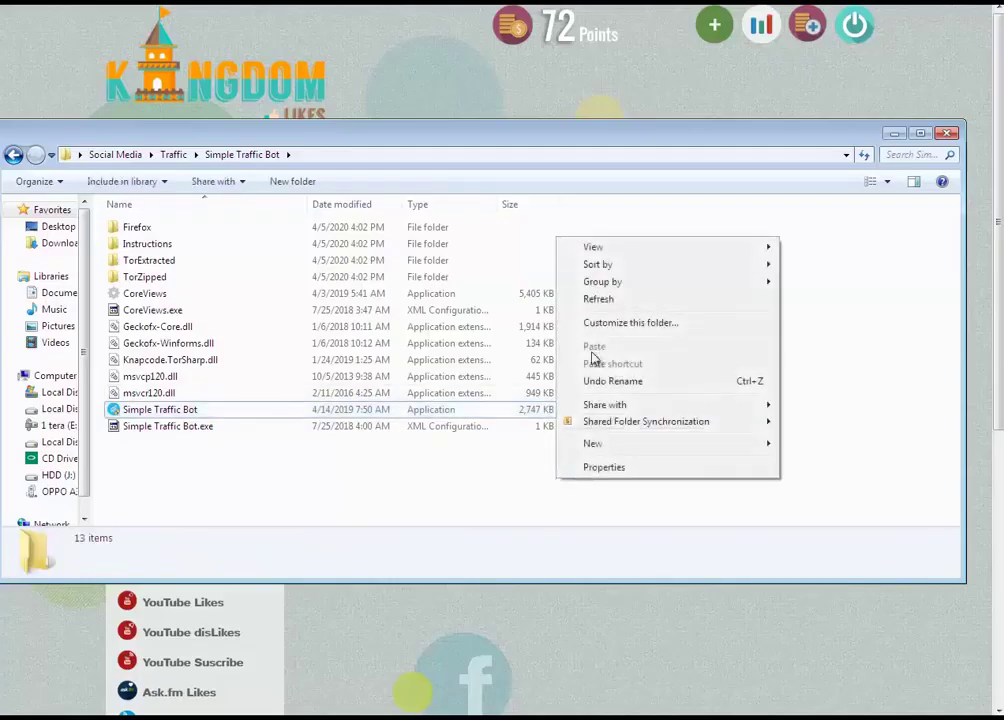
left_click(600, 299)
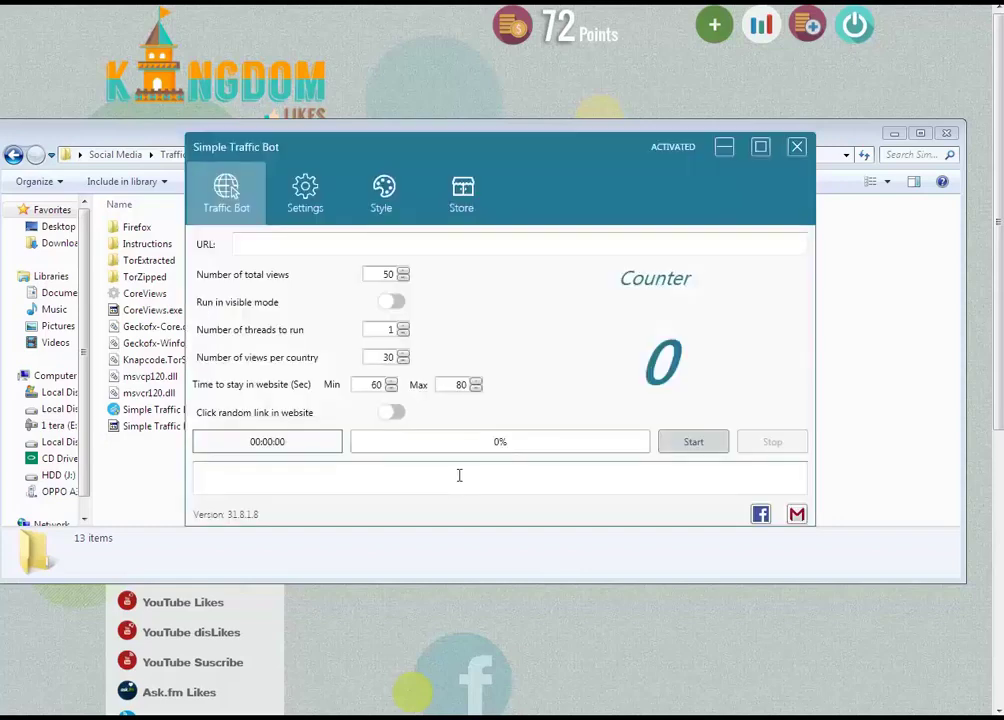
Reposition and minimize the Simple Traffic Bot window, then switch to the mit3mr YouTube videos list
left_click(502, 137)
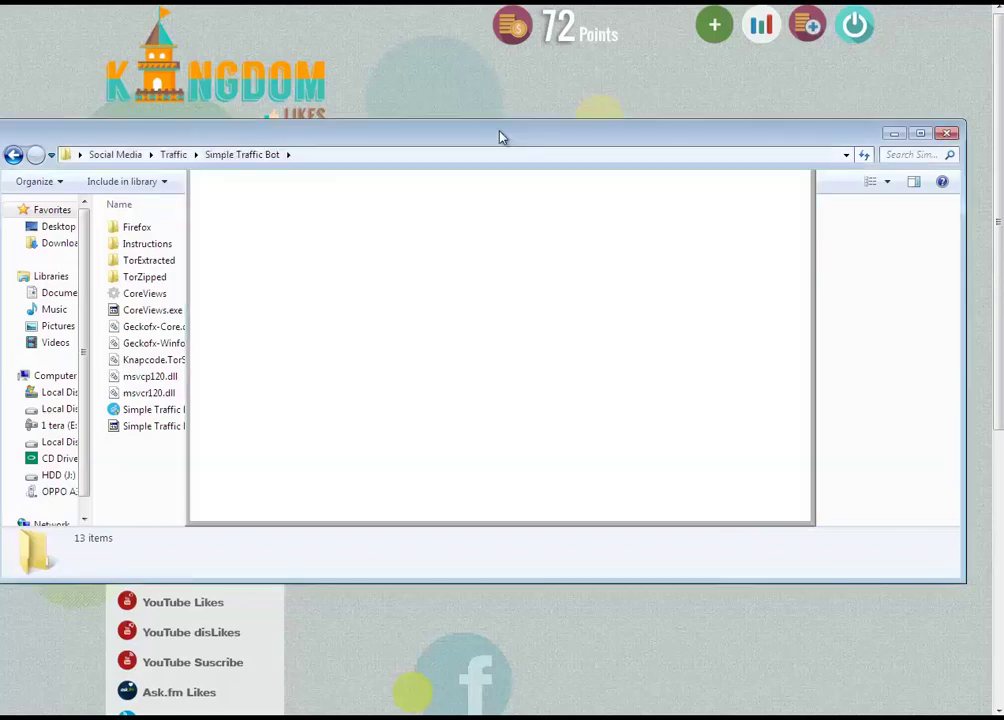
left_click(603, 700)
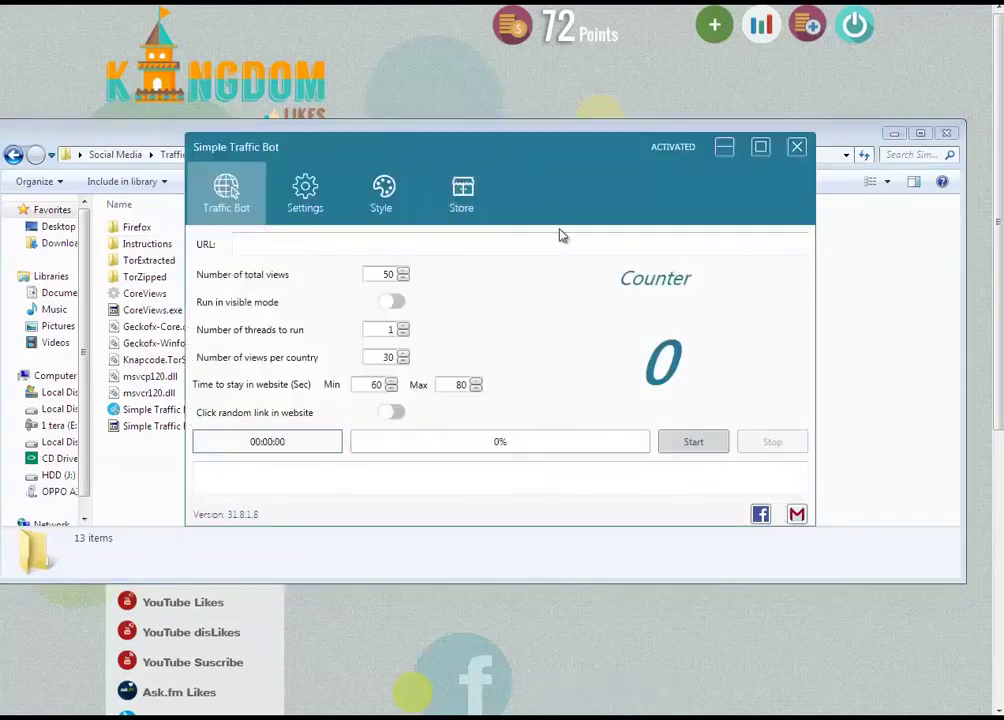
left_click_drag(561, 236, 549, 210)
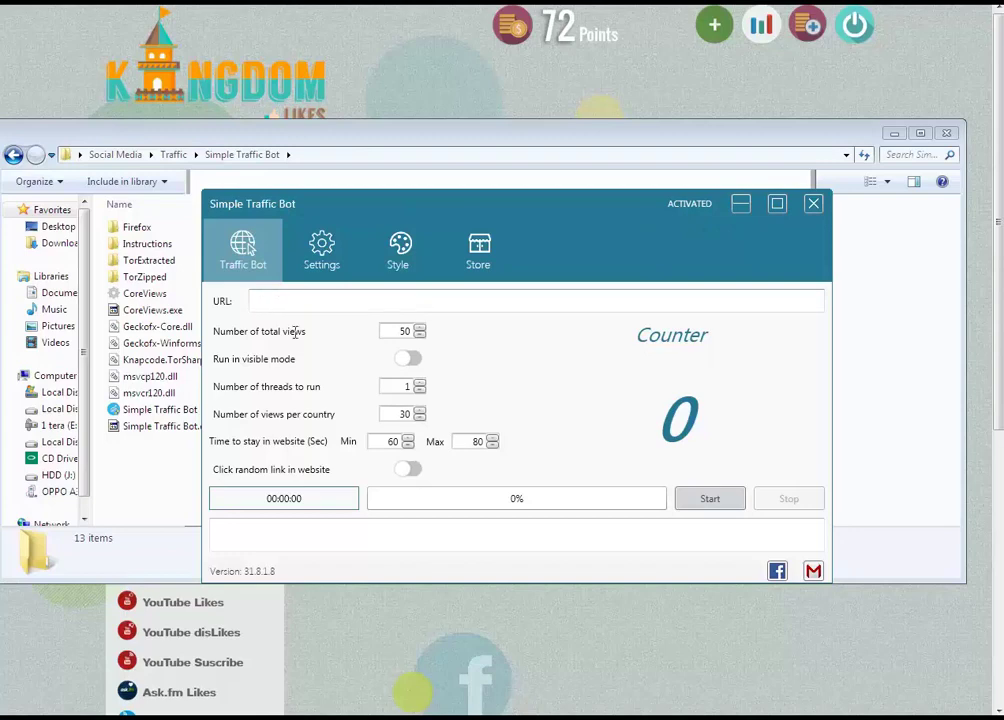
left_click(480, 713)
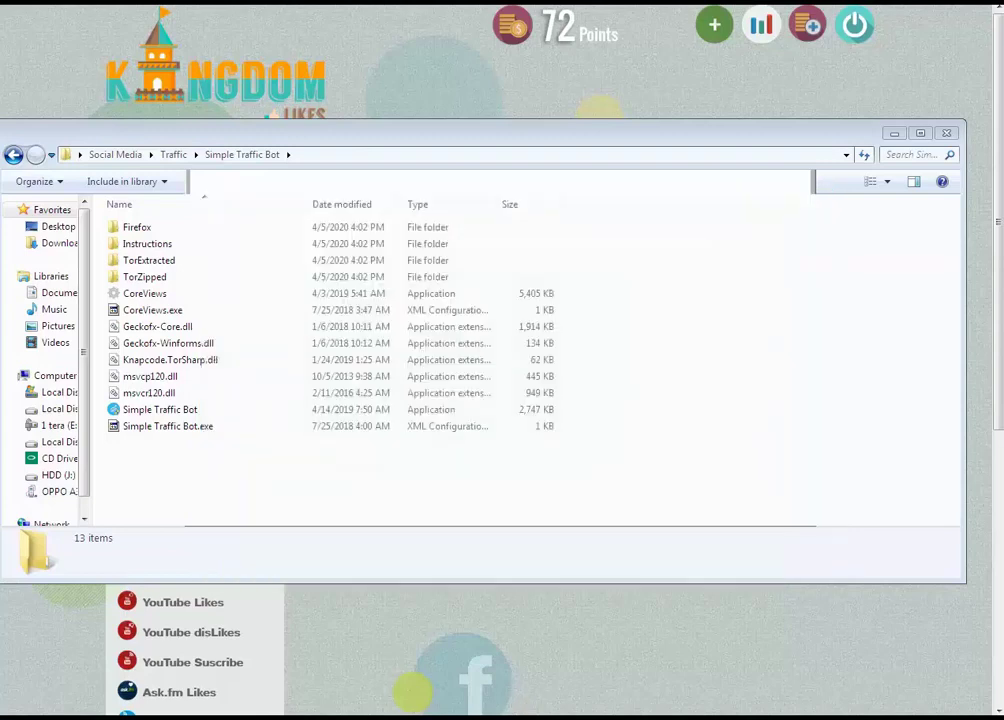
key("alt+Tab")
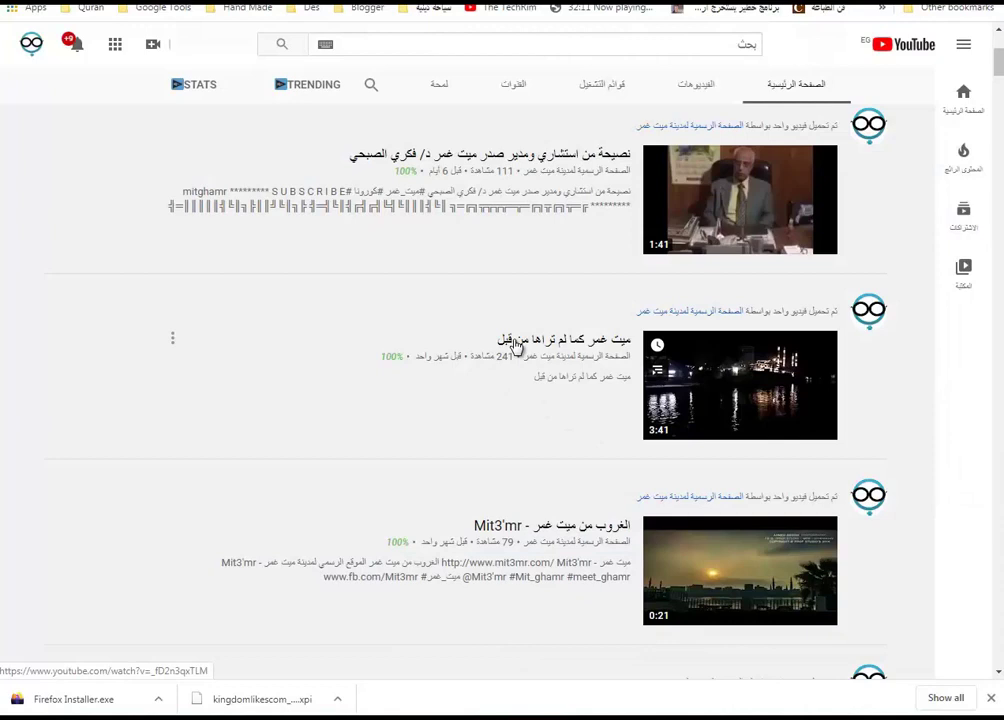
right_click(515, 343)
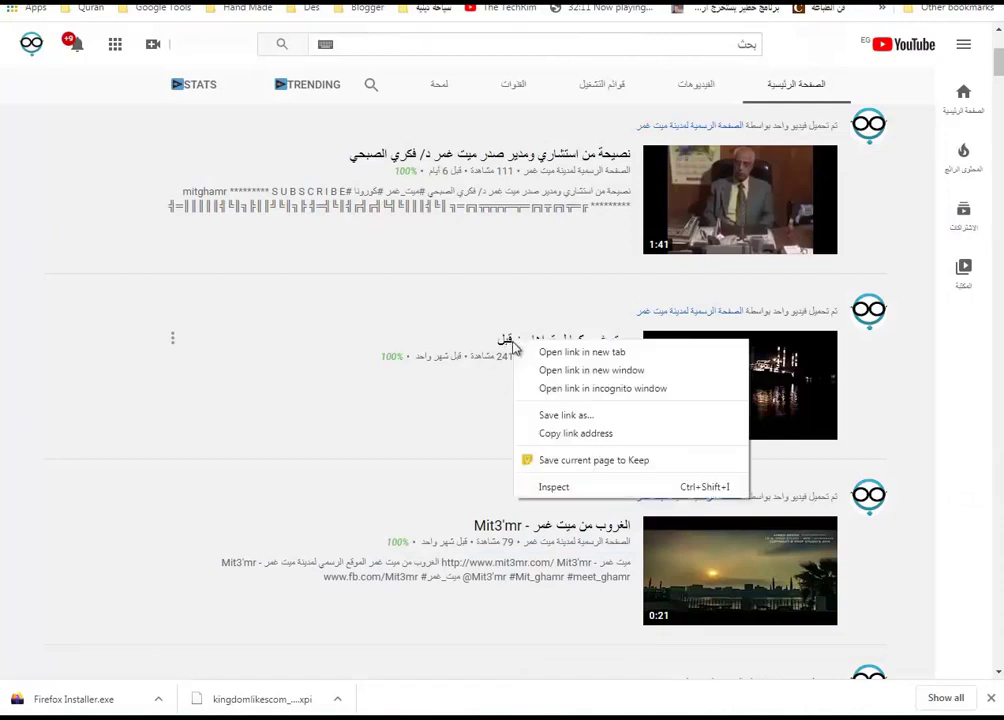
left_click(588, 434)
key("alt+Tab")
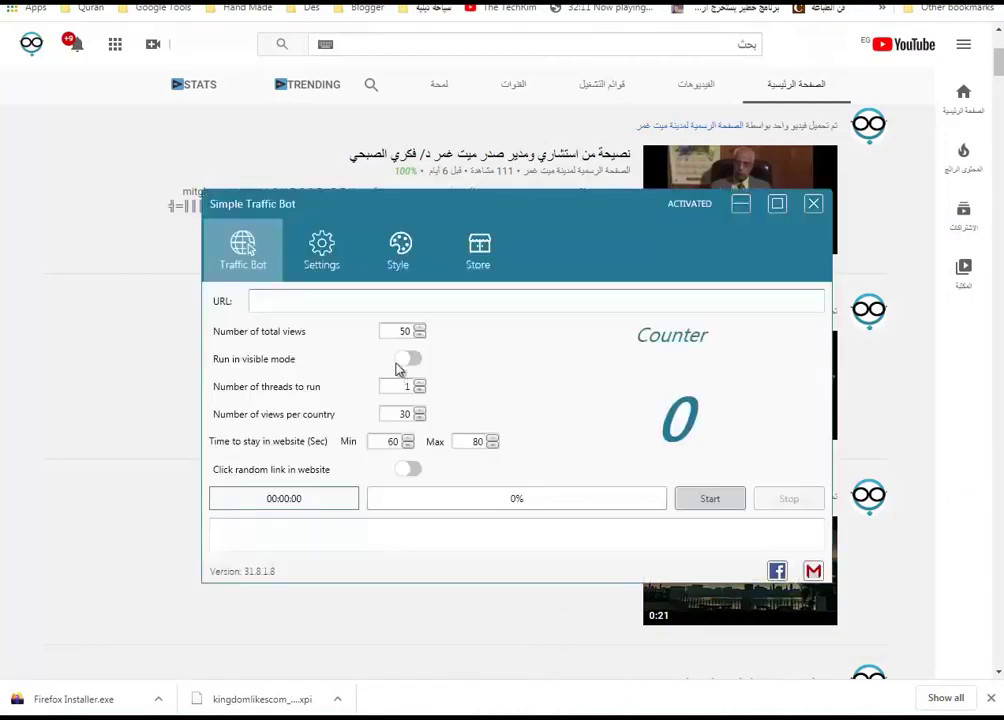
key("ctrl+v")
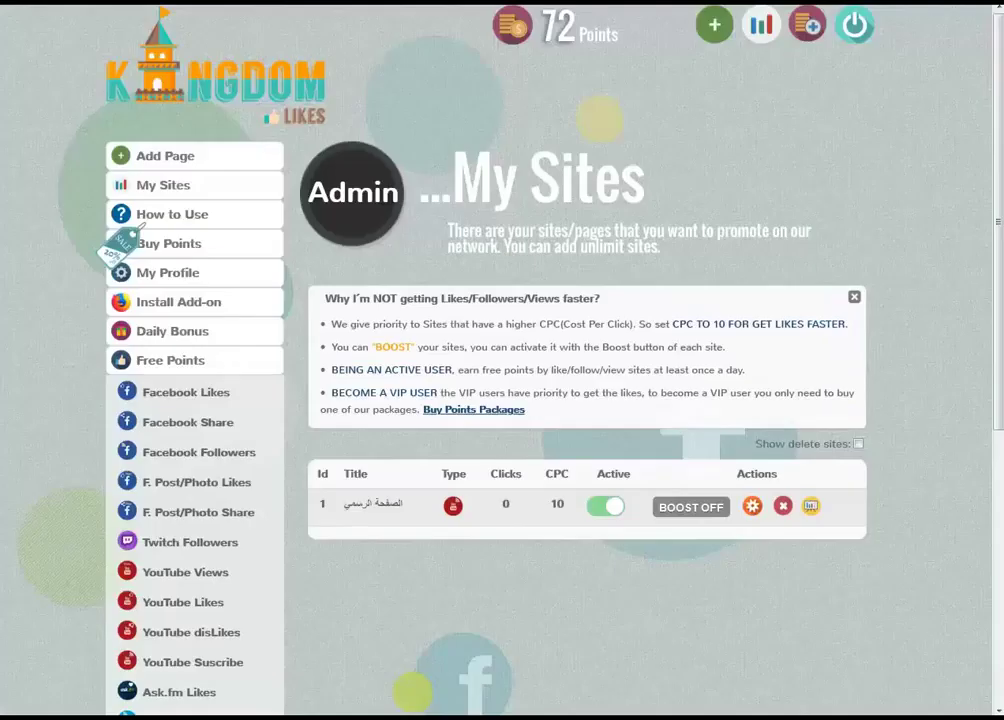
key("alt+Tab")
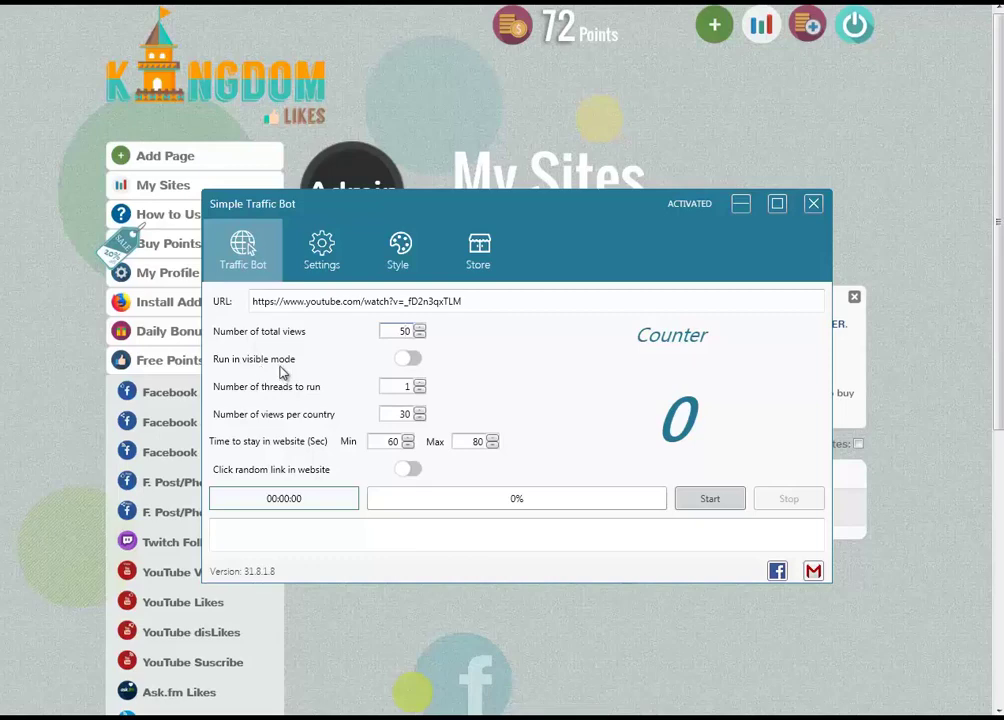
Set threads to 1 and the visit time range to 240–480 seconds
left_click(420, 384)
left_click(421, 391)
left_click(420, 384)
left_click(421, 391)
double_click(375, 447)
type("30")
type("40")
type("4")
Run the bot until one successful view is logged, then stop it
left_click(704, 500)
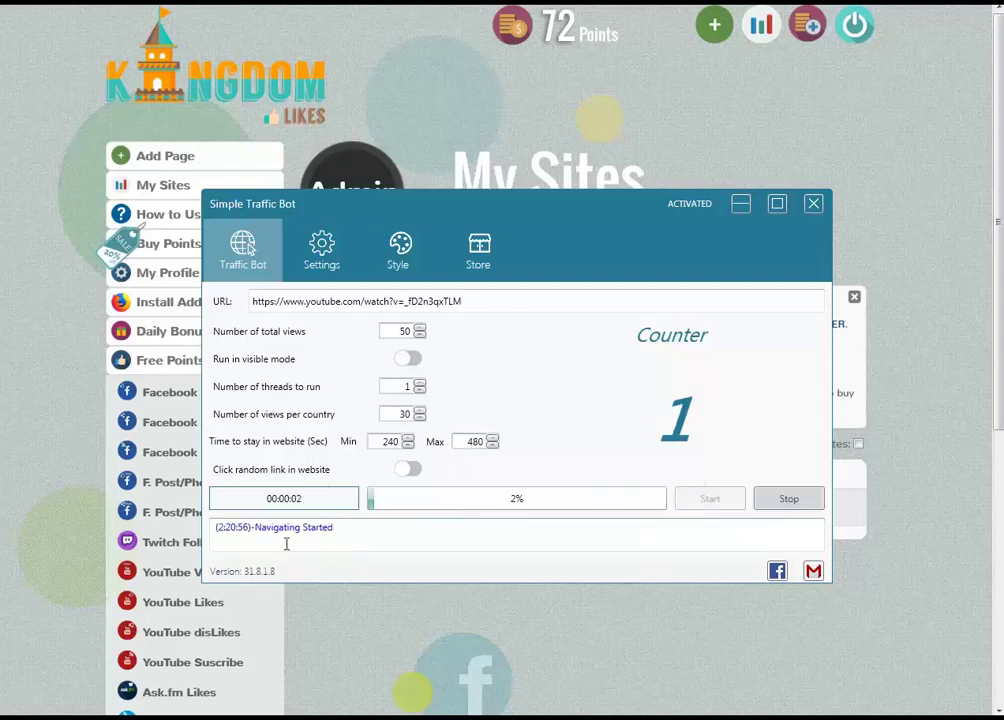
left_click_drag(255, 529, 378, 527)
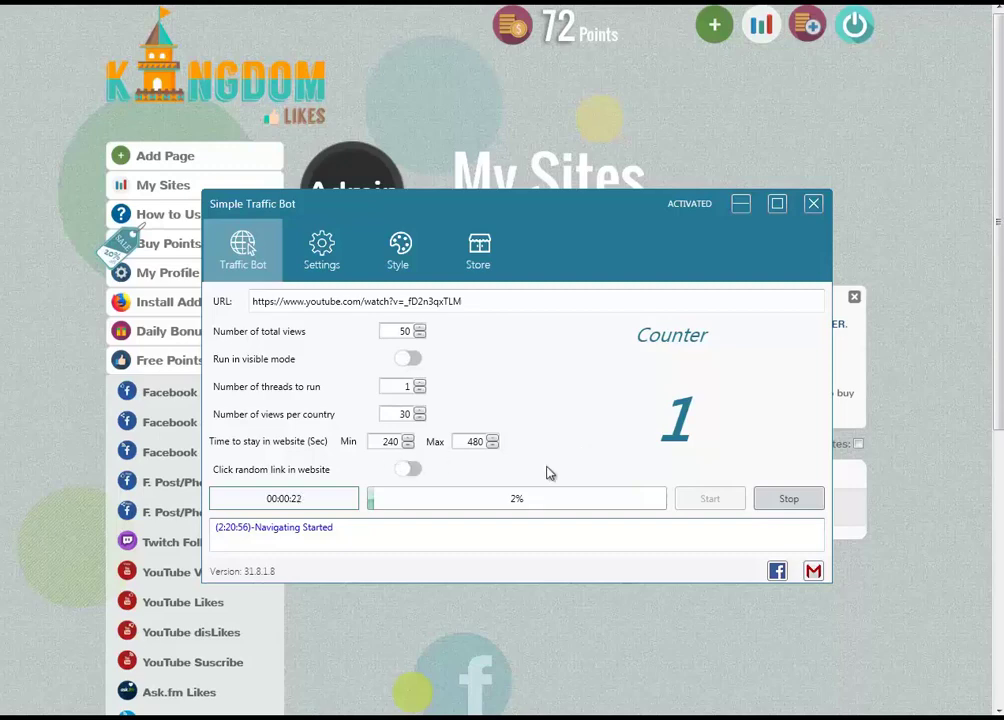
left_click(796, 504)
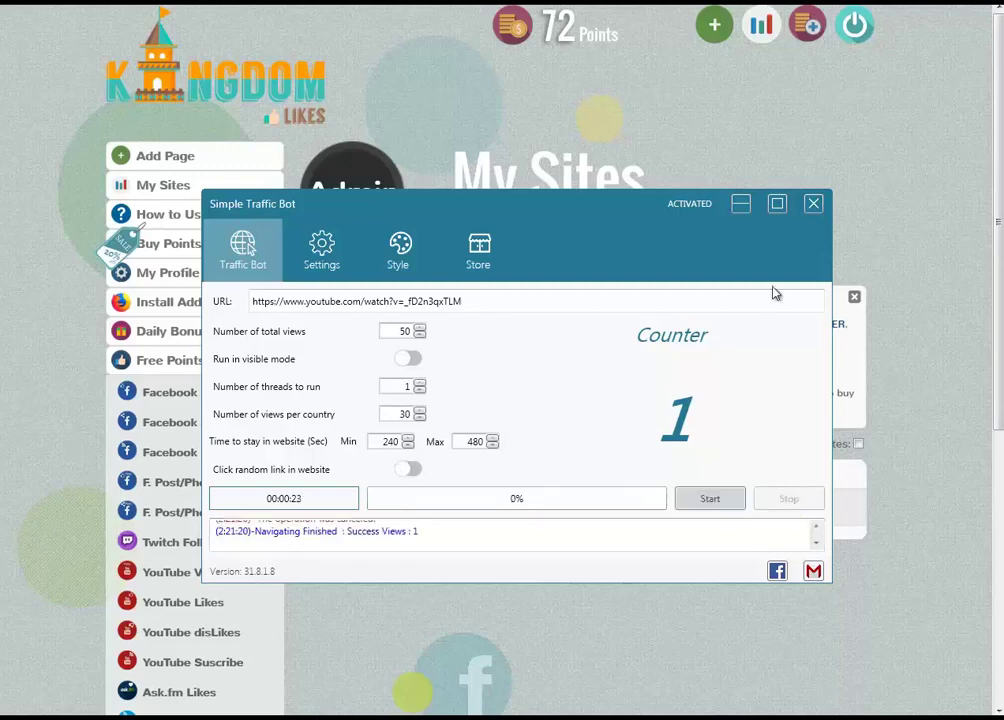
Copy the video ID from the URL field and close Simple Traffic Bot
left_click(480, 299)
double_click(478, 298)
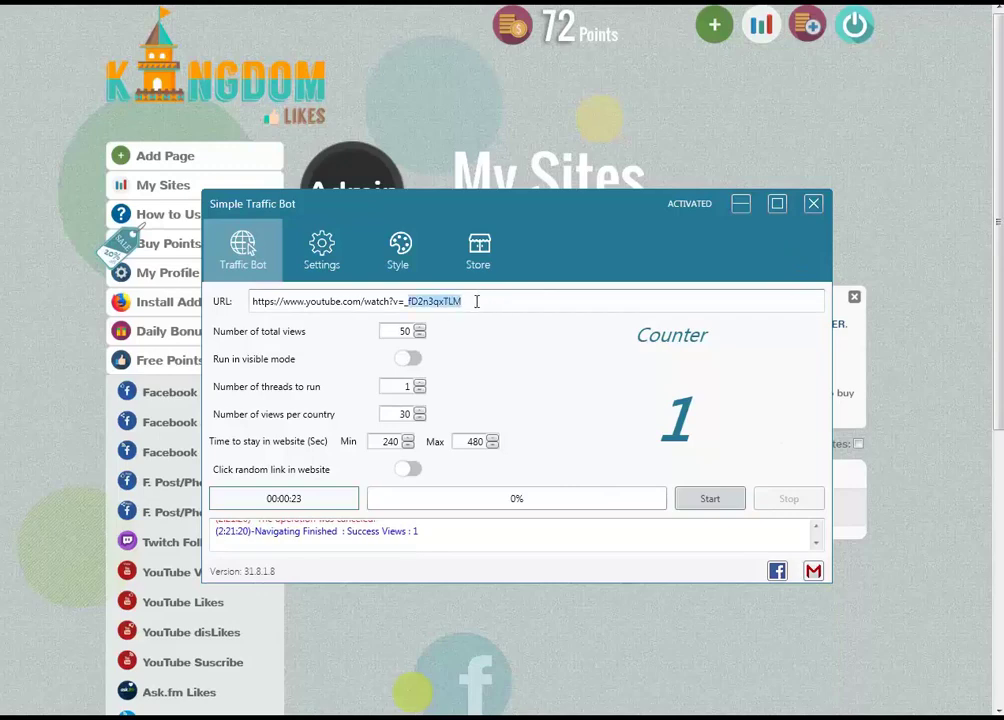
right_click(441, 306)
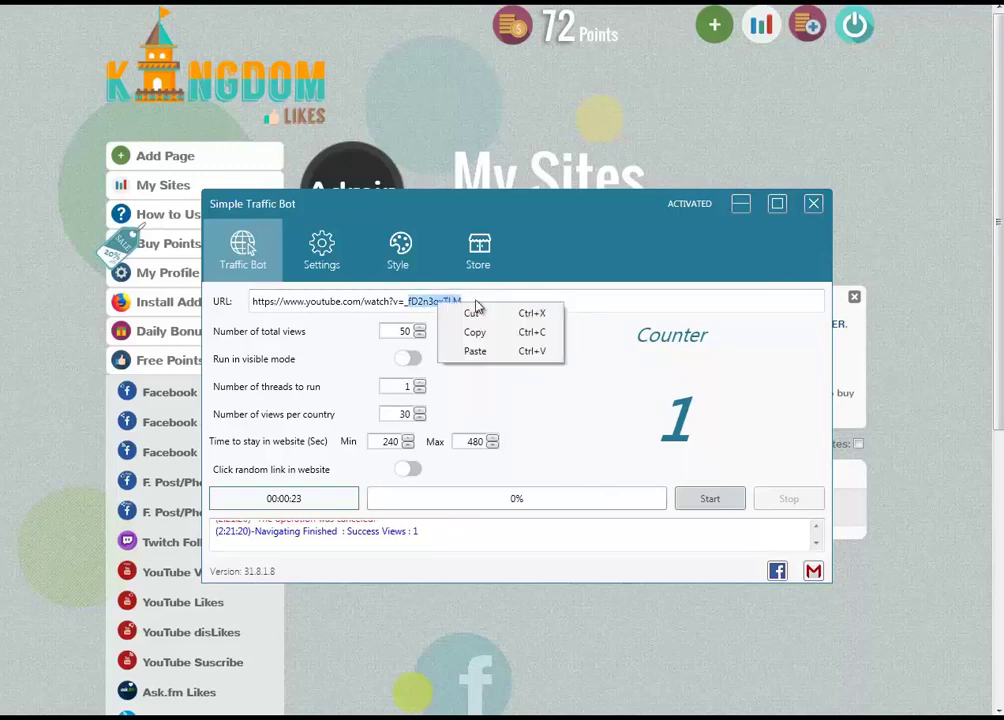
left_click(813, 203)
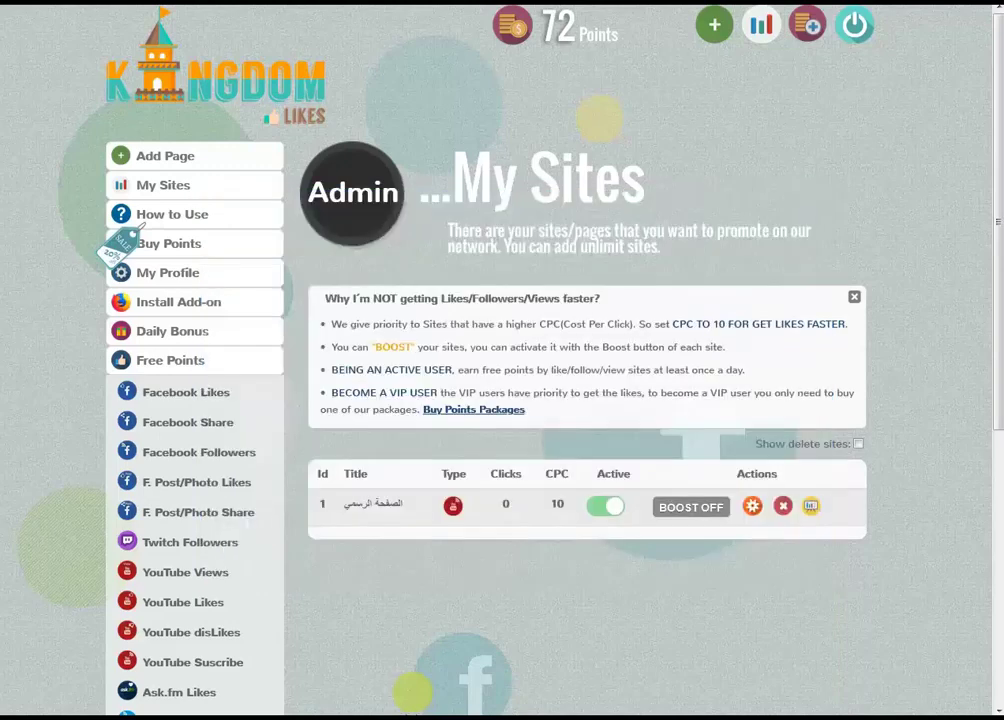
left_click(408, 716)
Go back to the Traffic folder, enter Diabolic, and select the TrafficBot application
key("BackSpace")
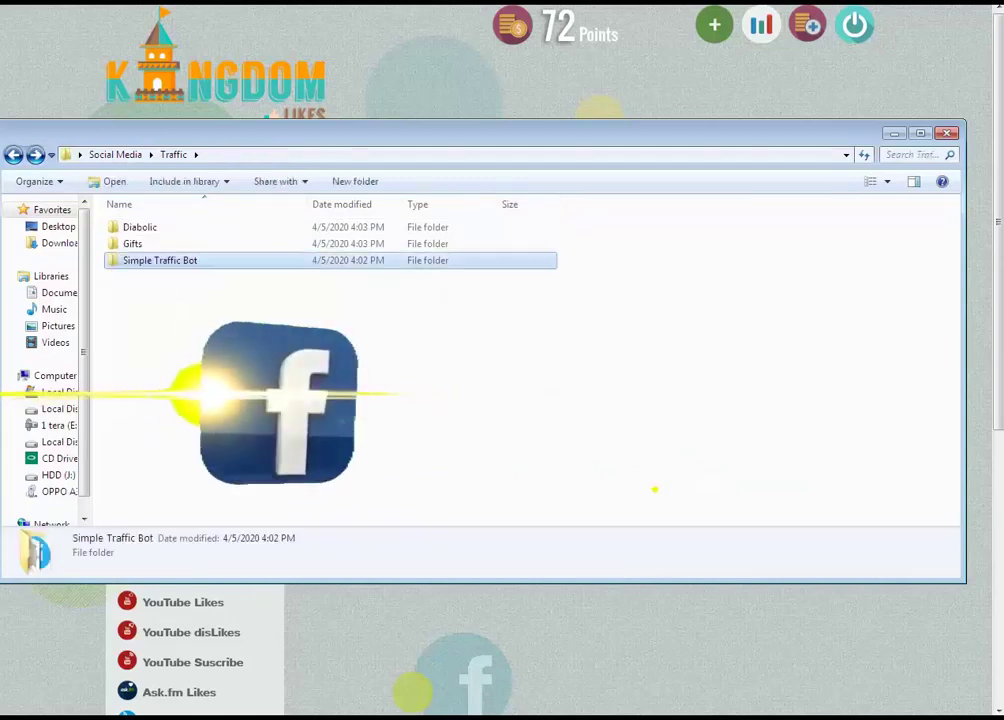
double_click(171, 230)
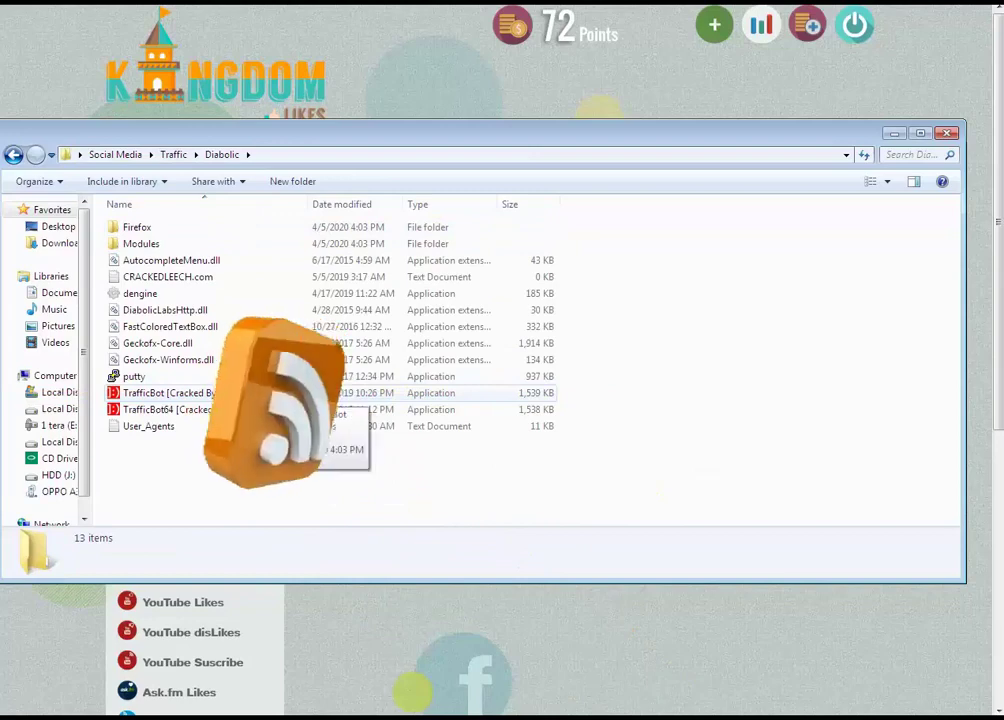
left_click(330, 393)
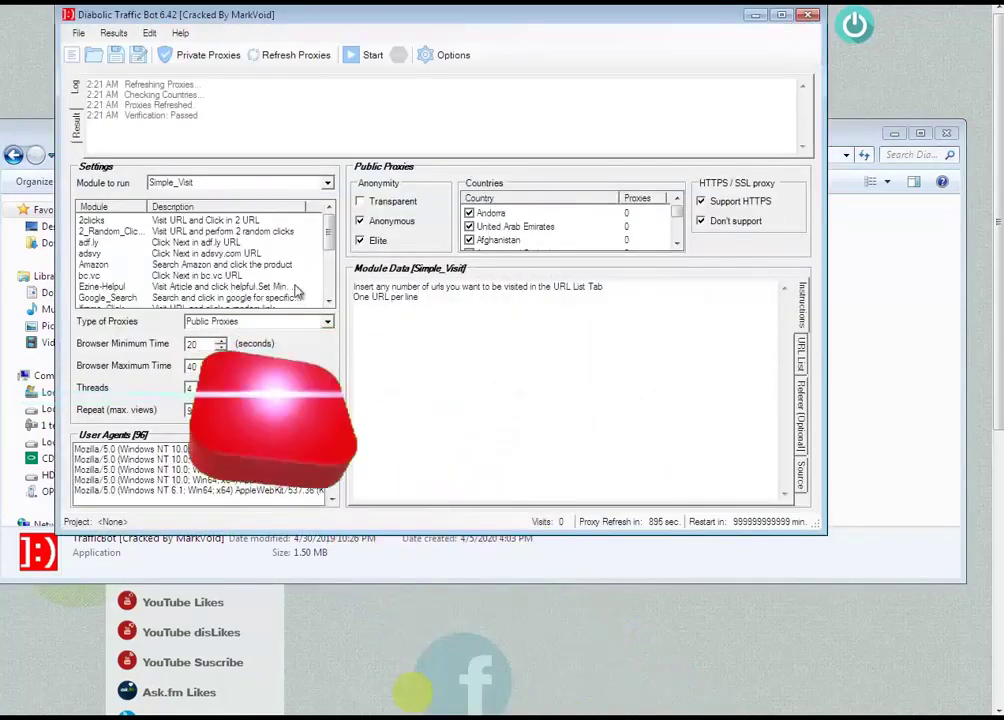
Choose the Youtube_views module and put a single copy of the video link in Module Data
left_click(327, 183)
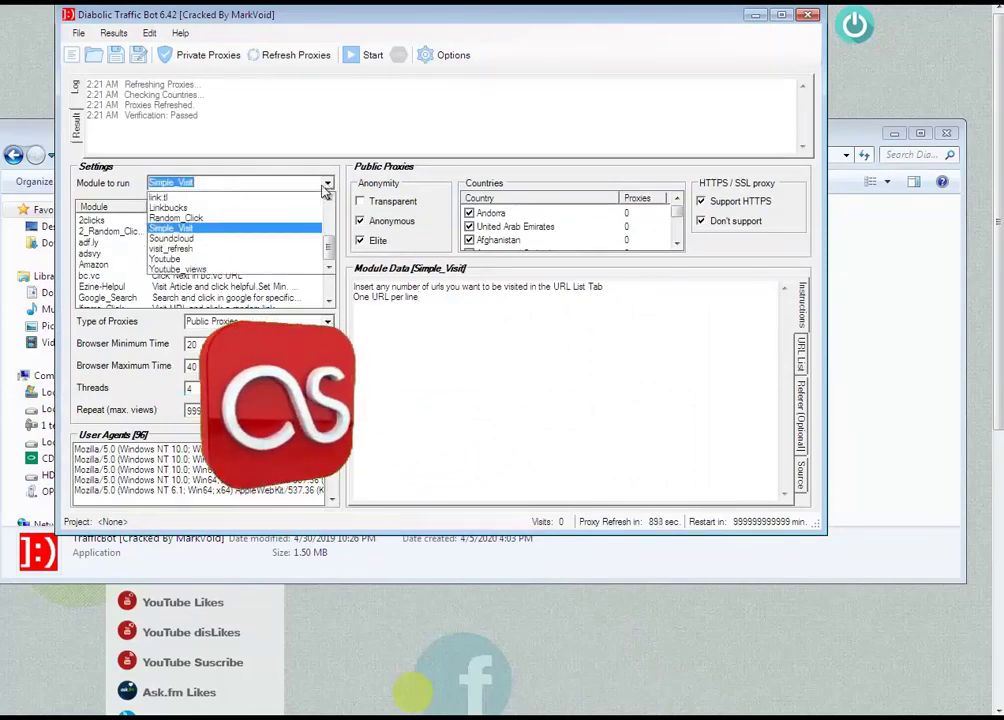
left_click(223, 270)
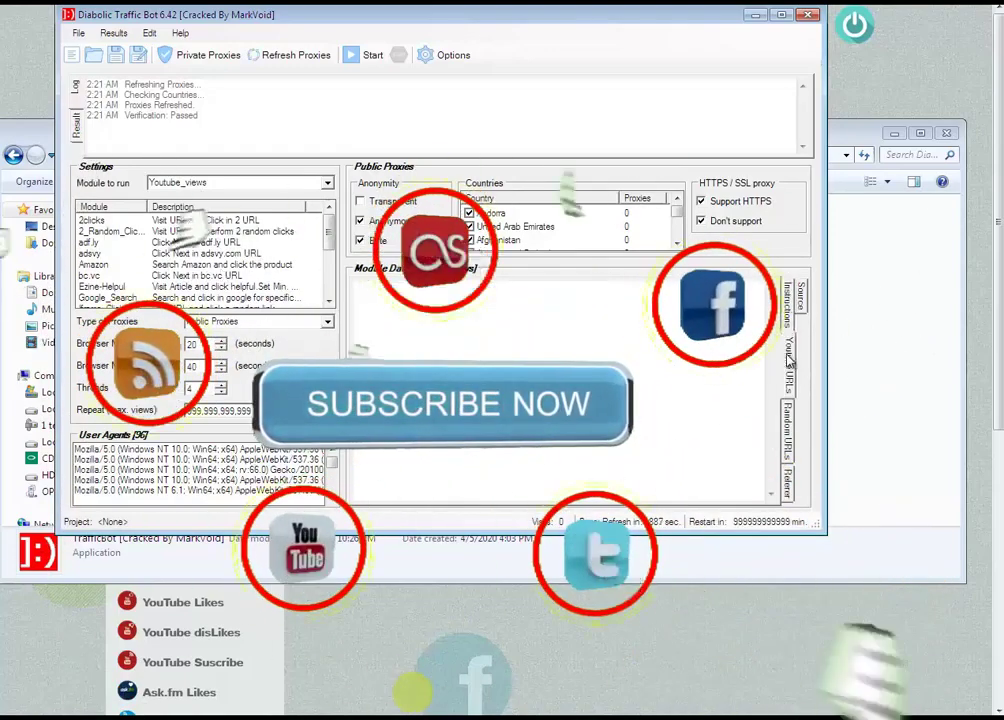
key("Delete")
key("ctrl+v")
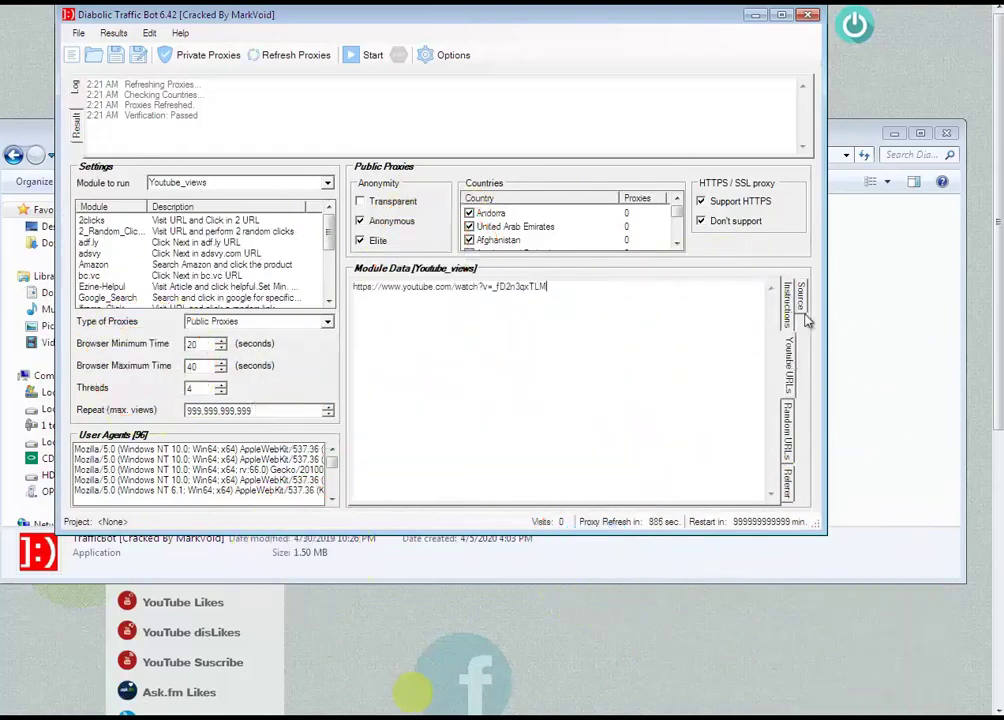
key("Return")
key("ctrl+v")
key("Return")
key("ctrl+v")
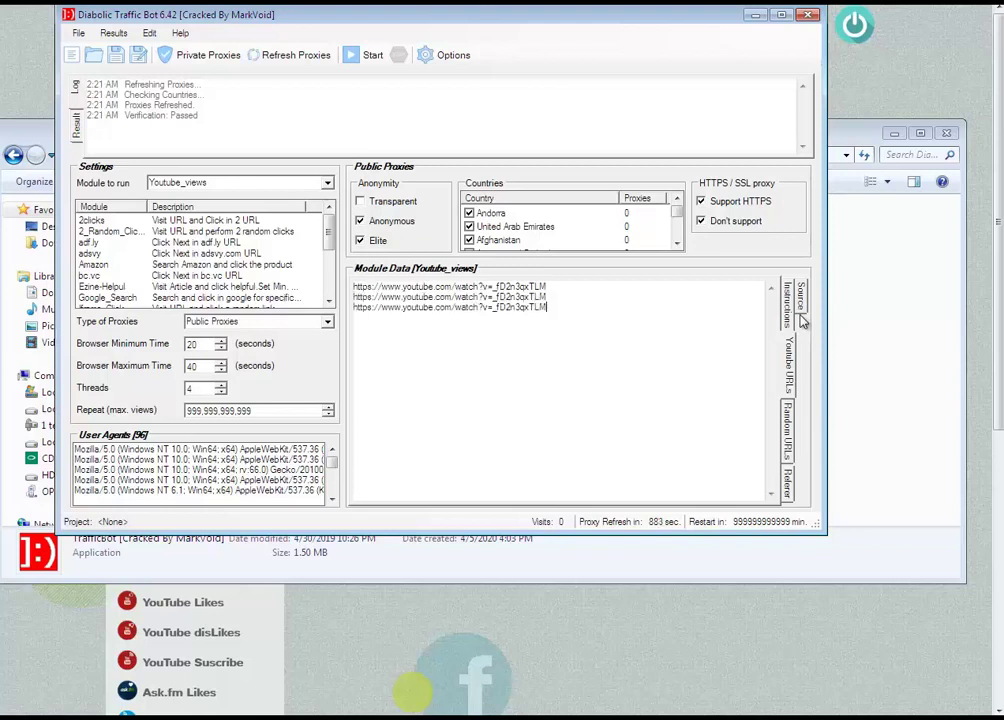
key("Return")
key("ctrl+v")
key("Return")
key("ctrl+v")
key("shift+Up")
key("shift+Up")
key("shift+Up")
key("shift+Up")
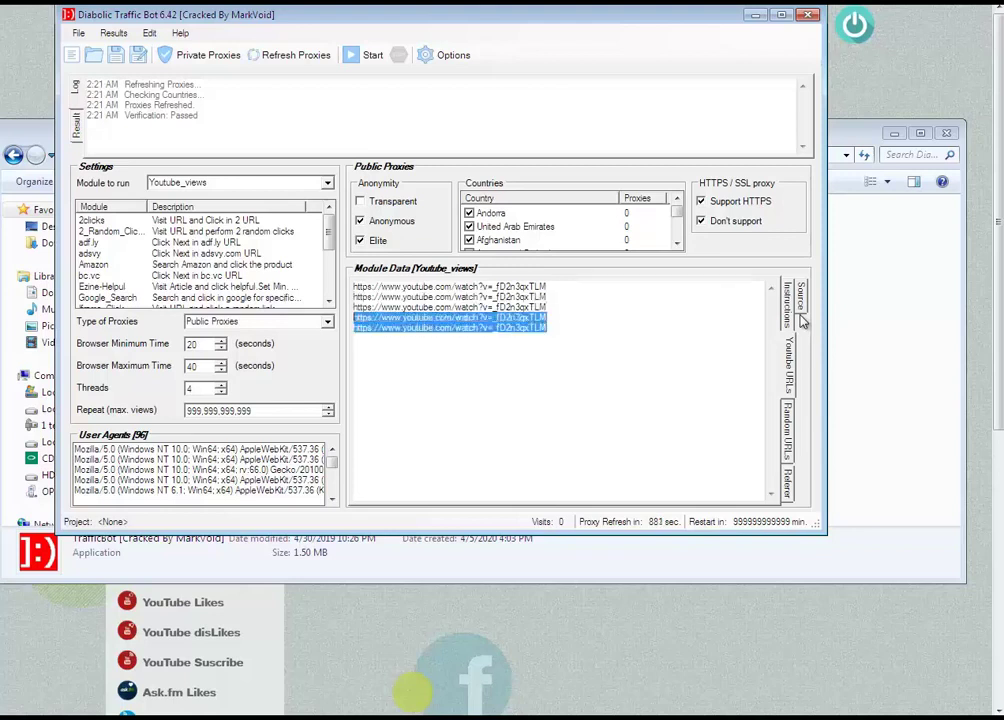
key("Delete")
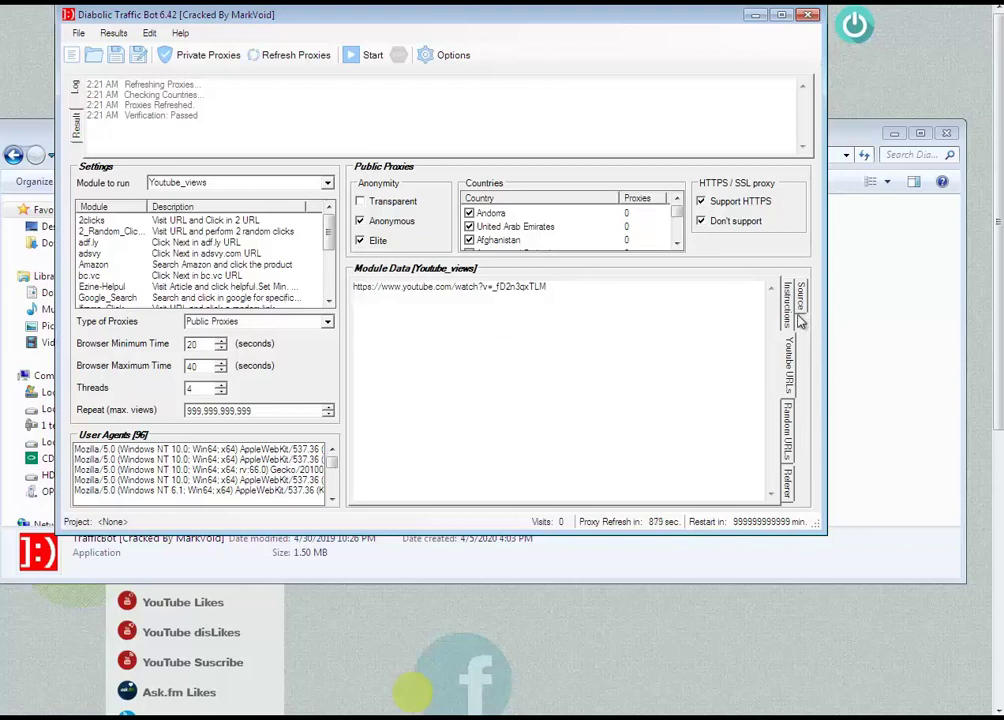
Set threads to 3 and the browser time range to 240–340 seconds
left_click(788, 432)
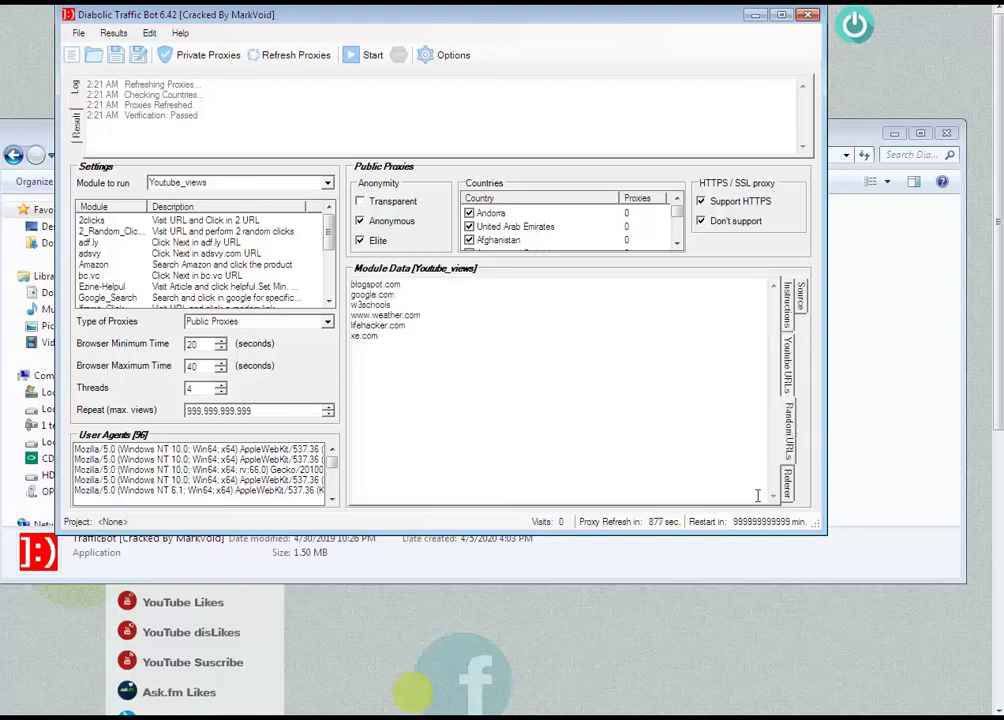
left_click(788, 483)
left_click(787, 397)
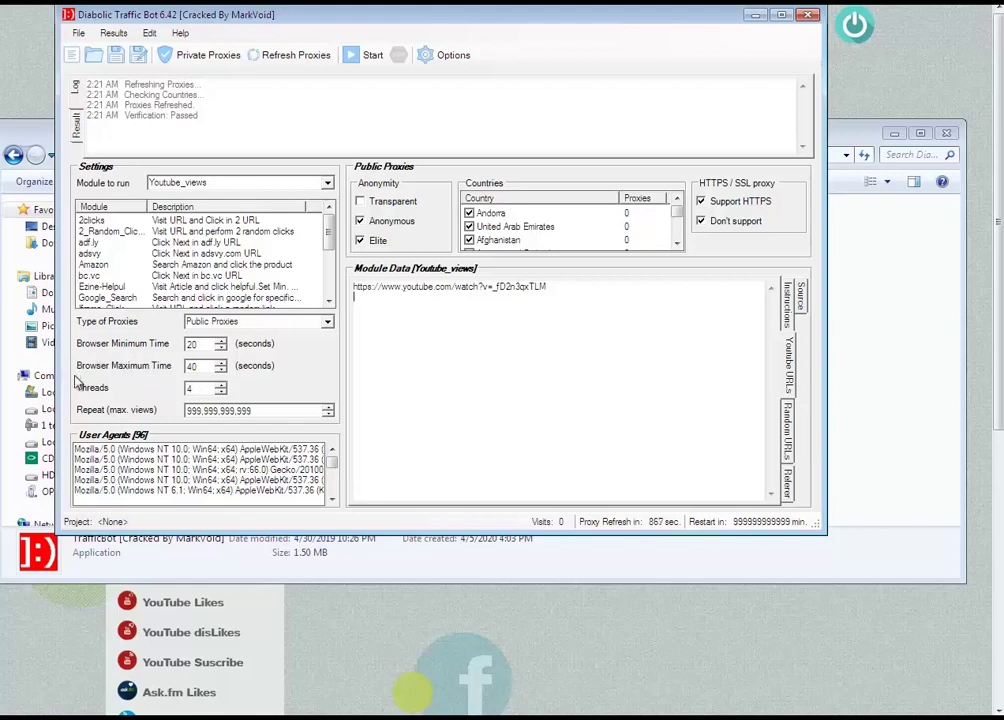
left_click(221, 392)
left_click(193, 366)
type("4")
type("2")
key("BackSpace")
type("3")
Start the Youtube_views run from the toolbar
left_click(358, 57)
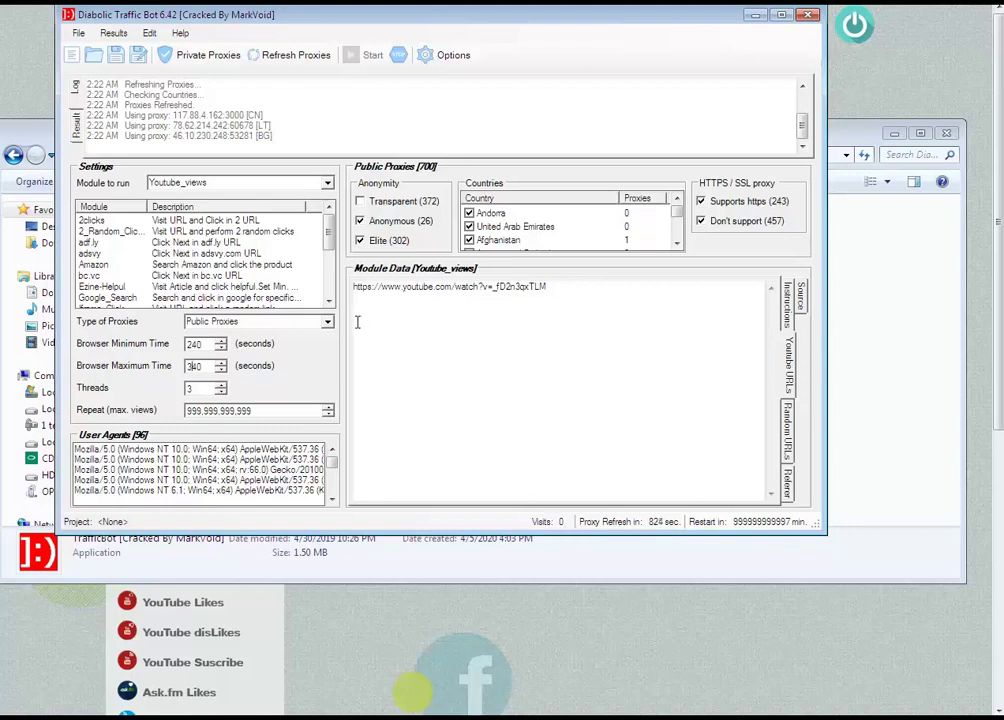
Look through the Results and Edit menus without choosing anything
left_click(113, 33)
mouse_move(150, 36)
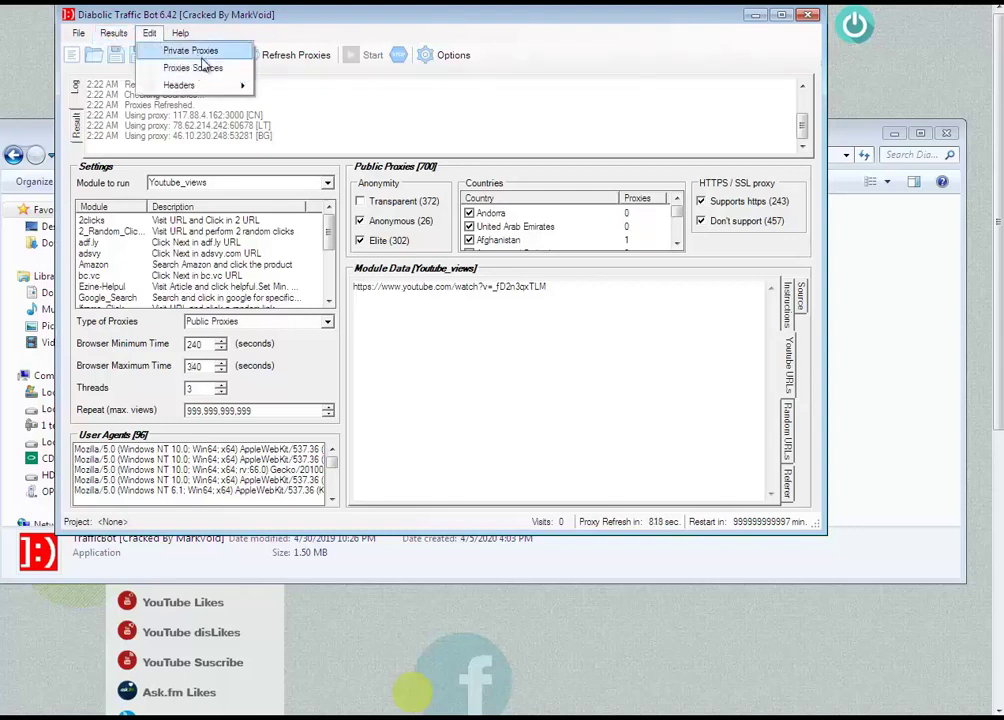
mouse_move(207, 89)
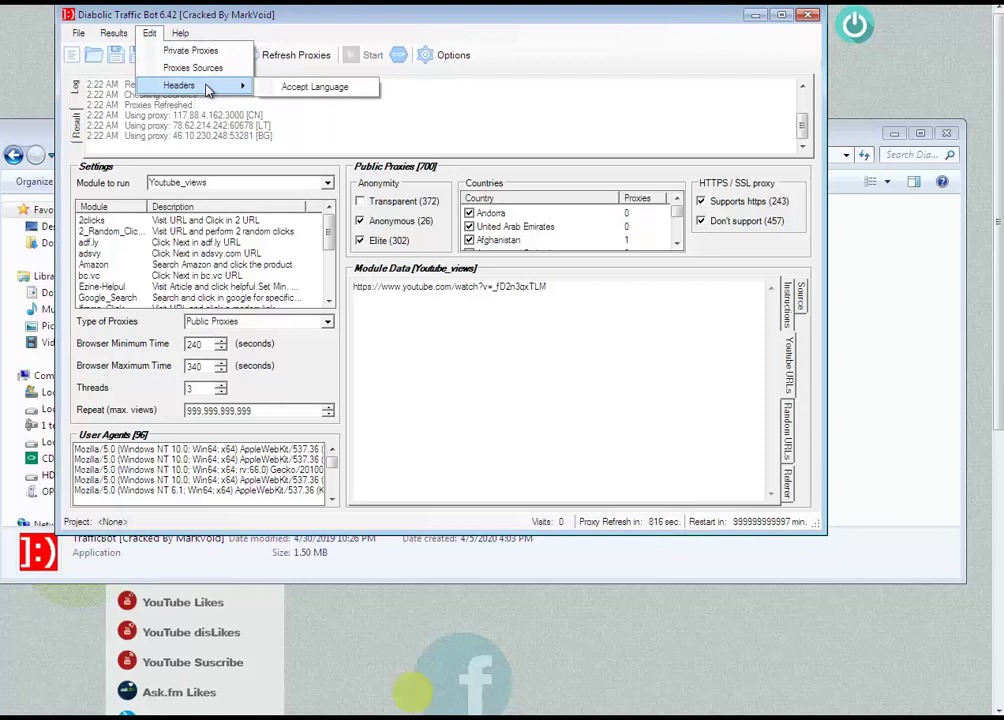
left_click(434, 372)
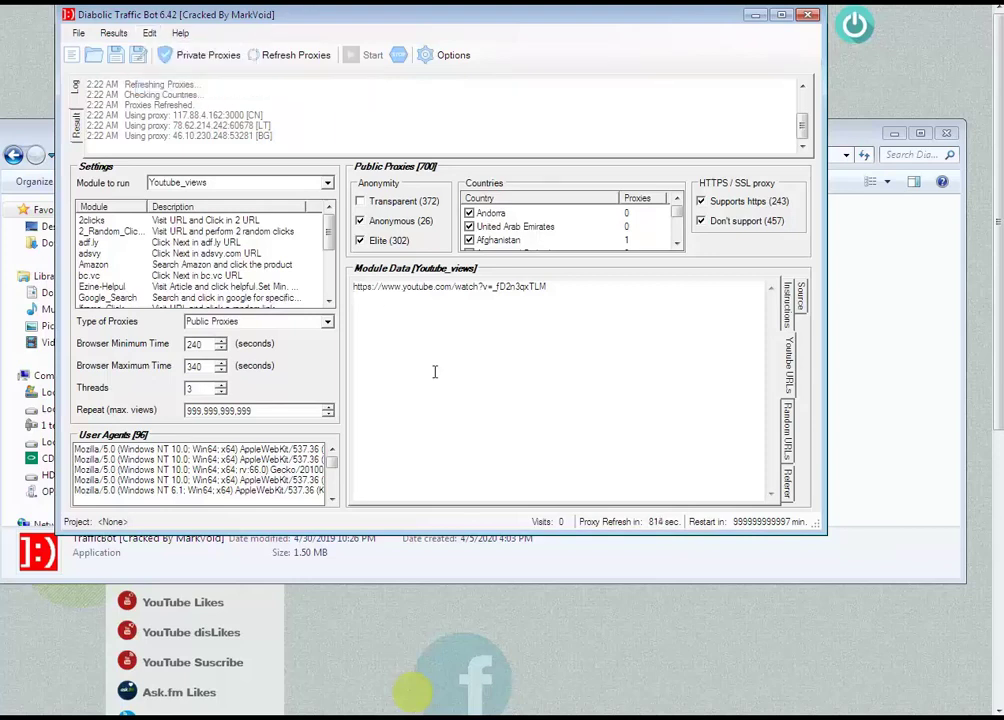
Open and cancel Options, then stop the run after 3 visits
left_click(444, 57)
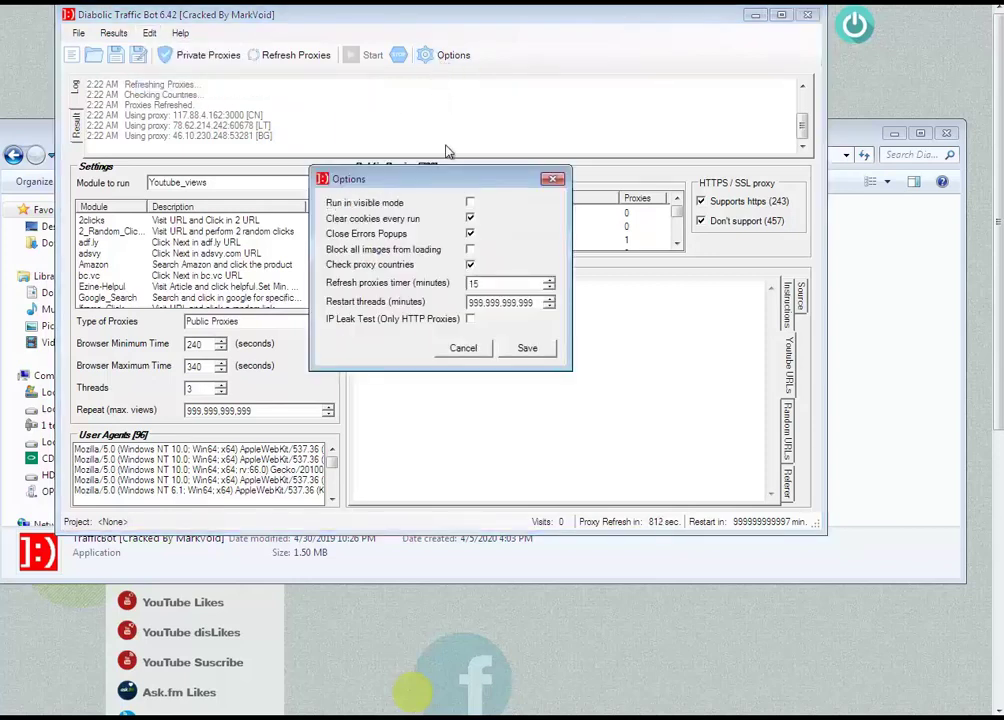
left_click(465, 350)
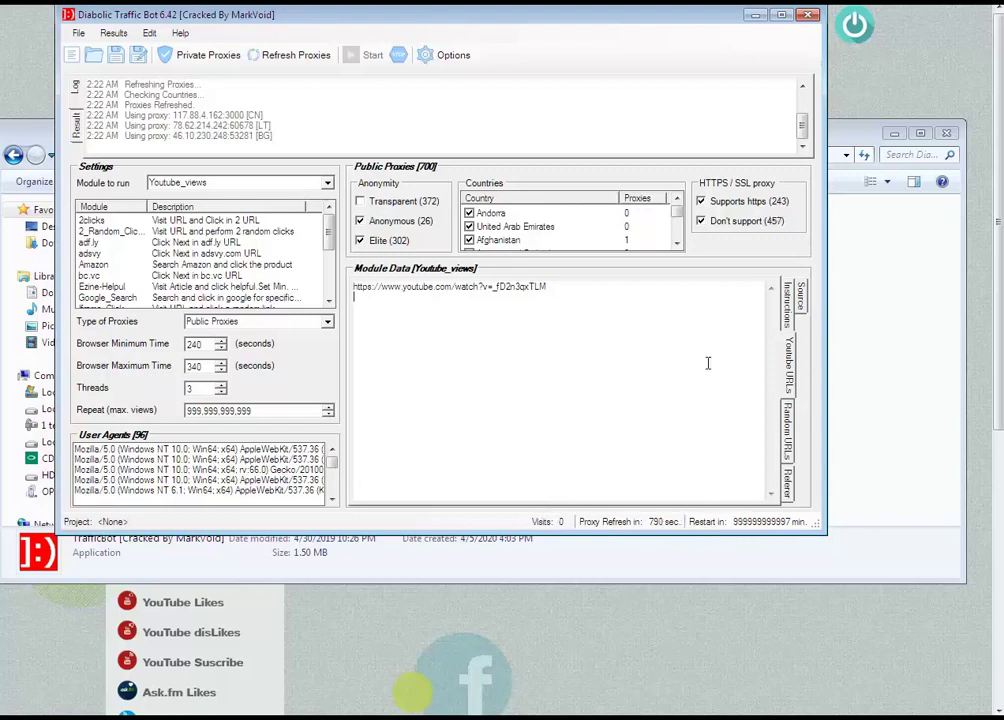
left_click(399, 56)
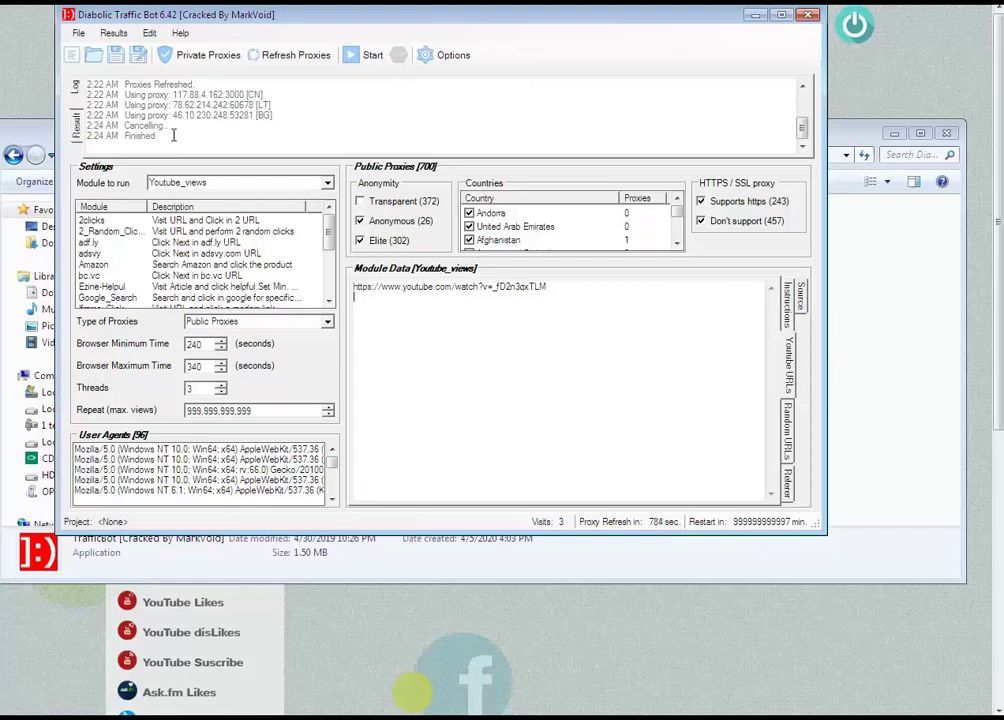
left_click_drag(173, 135, 145, 125)
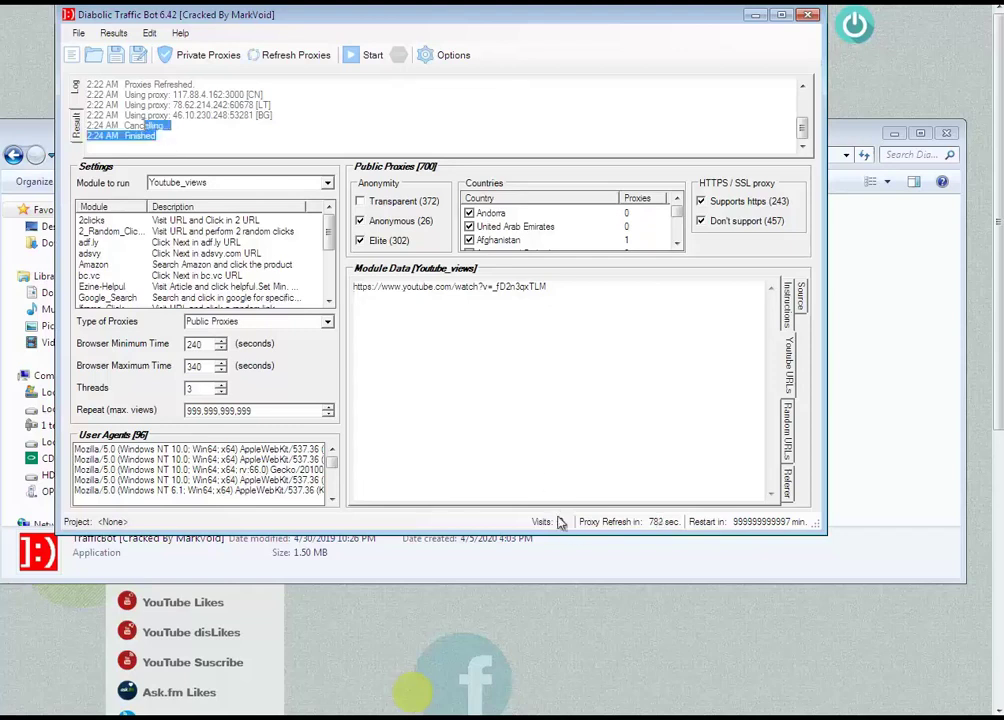